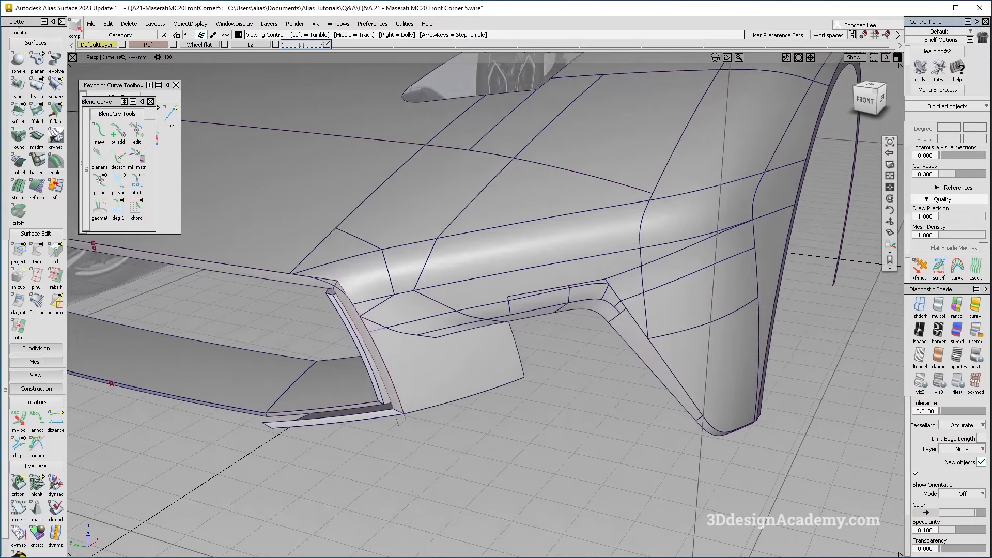
- Build a G2 Curvature surface fillet with Existing Theoretical construction between the lower opening's centre and corner surfaces
alt+shift+middle_drag(413, 355, 474, 327)
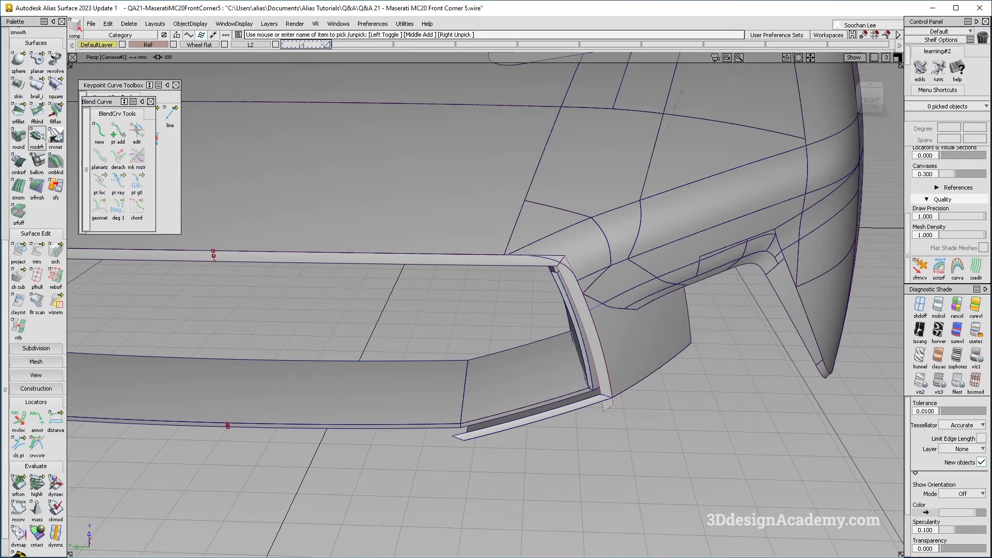
click(18, 110)
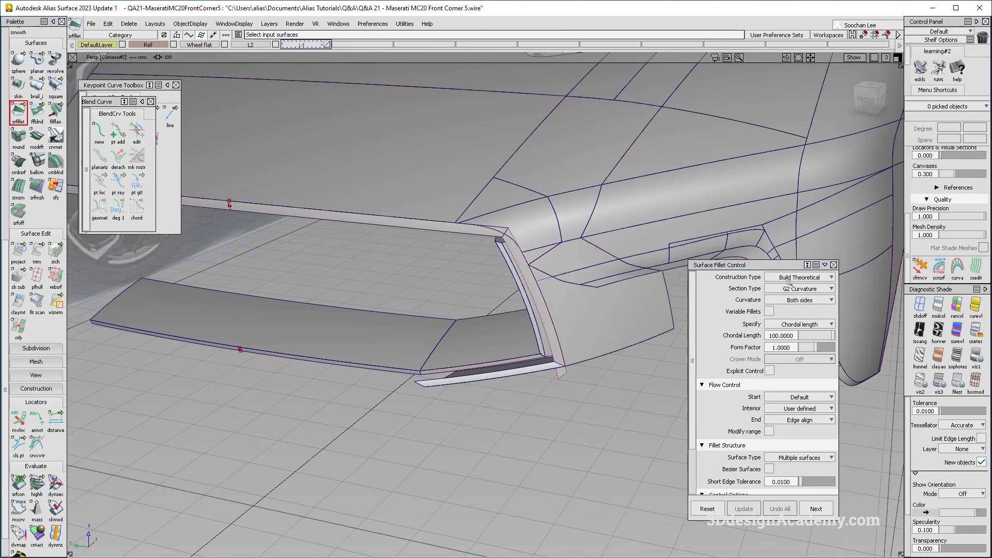
alt+shift+drag(415, 298, 460, 308)
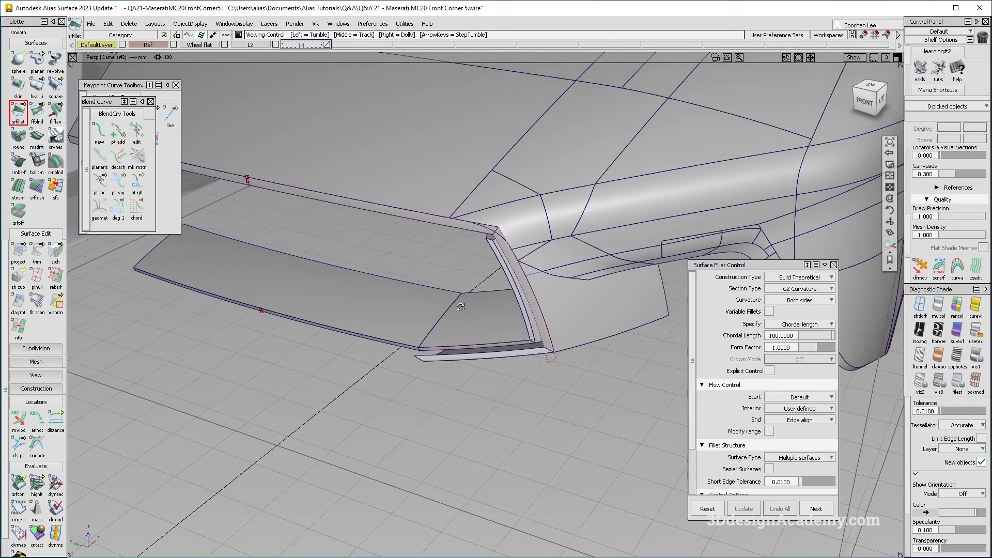
click(792, 278)
click(797, 315)
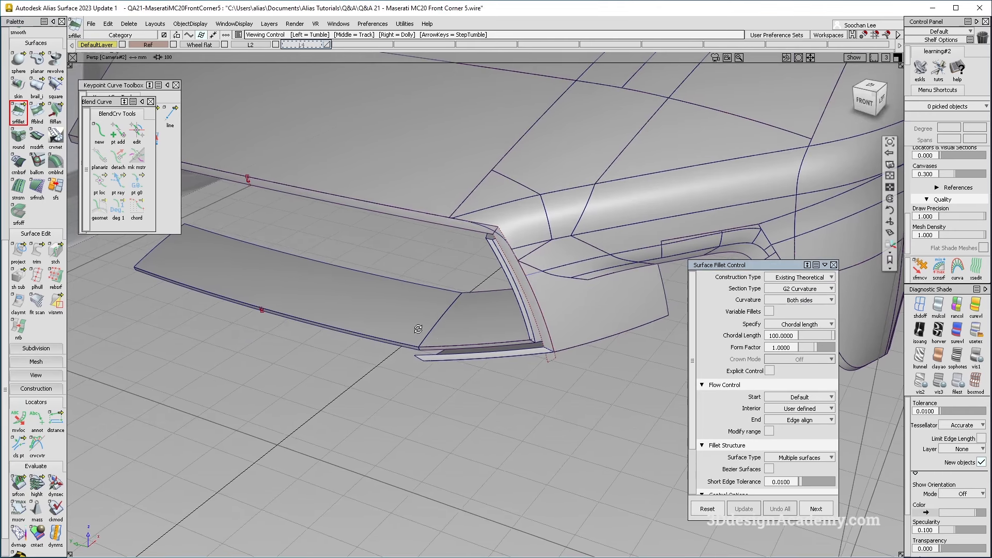
alt+shift+drag(417, 328, 486, 325)
alt+shift+drag(478, 363, 486, 383)
click(429, 363)
click(469, 365)
click(884, 544)
- Set the fillet's chordal length to 200 and clear the selection
key(alt+Tab)
key(alt+Tab)
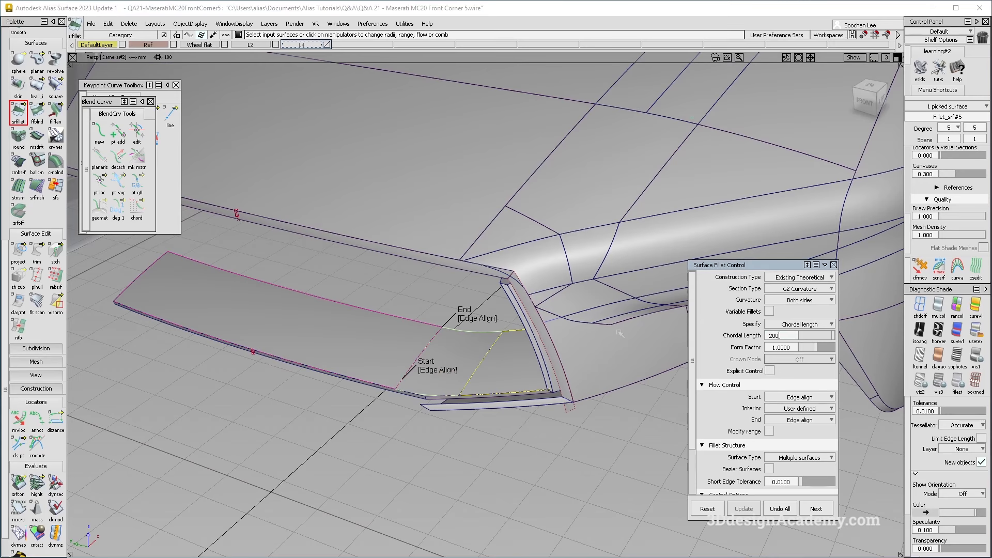
key(Return)
alt+shift+drag(468, 362, 413, 382)
ctrl+shift+drag(250, 473, 204, 310)
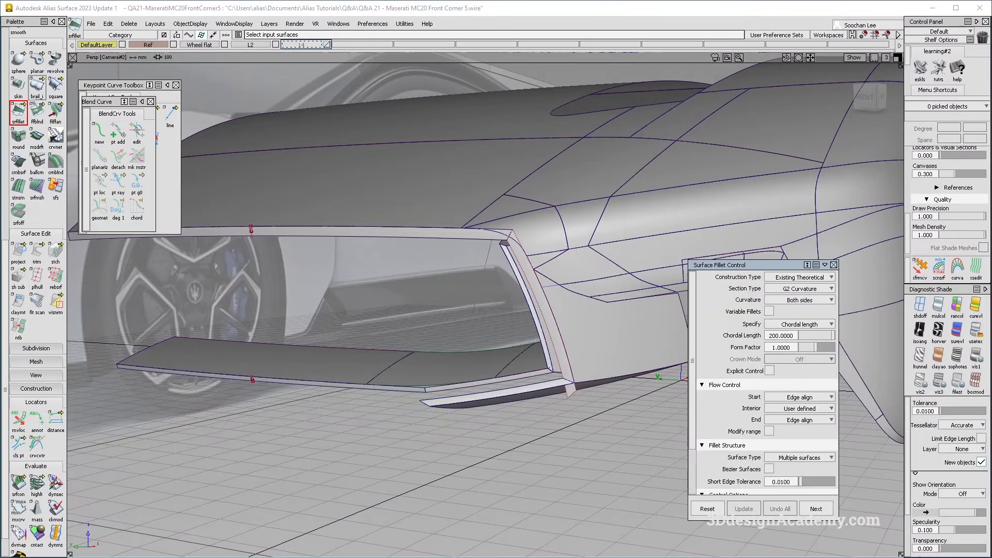
- Draw a two-point edit point curve from the front lip's lower centre edge in the side view and set its degree to 2
scroll(36, 259, up, 3)
scroll(34, 289, up, 10)
scroll(38, 108, up, 3)
alt+shift+drag(496, 359, 532, 393)
alt+shift+right_drag(486, 398, 536, 409)
alt+shift+drag(535, 409, 455, 361)
alt+shift+click(554, 351)
alt+shift+right_drag(551, 314, 445, 320)
alt+shift+drag(423, 320, 271, 333)
key(ctrl+e)
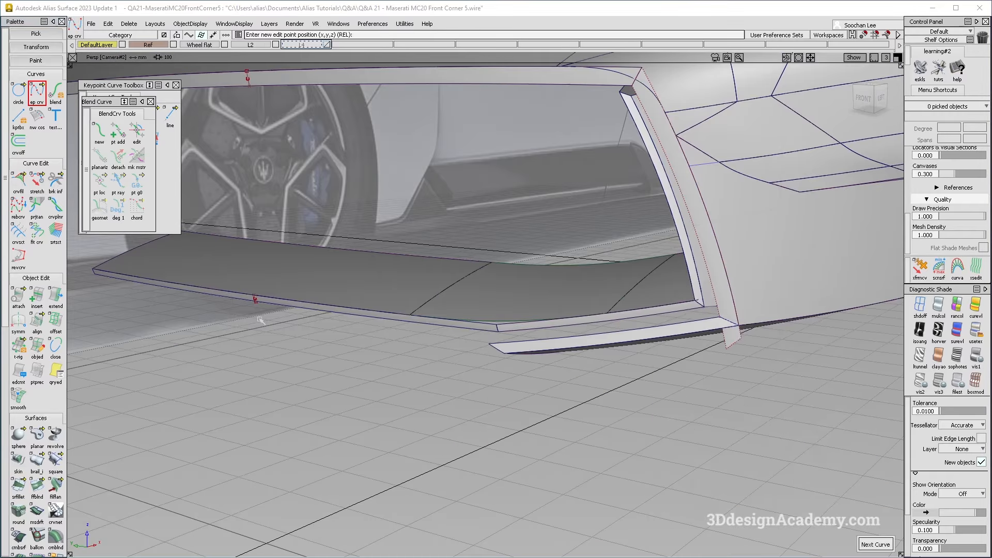
ctrl+alt+click(260, 321)
key(F6)
alt+shift+middle_drag(356, 287, 366, 286)
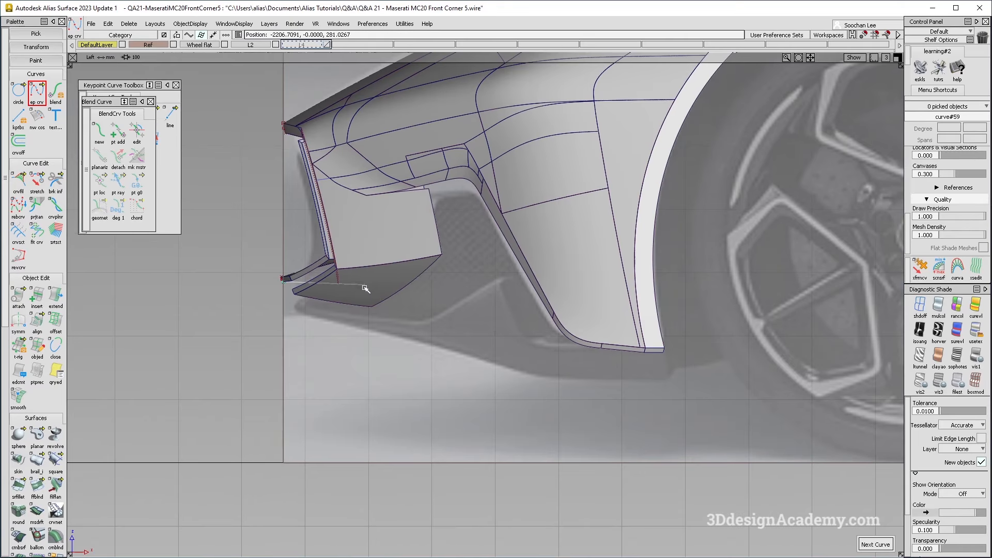
click(381, 298)
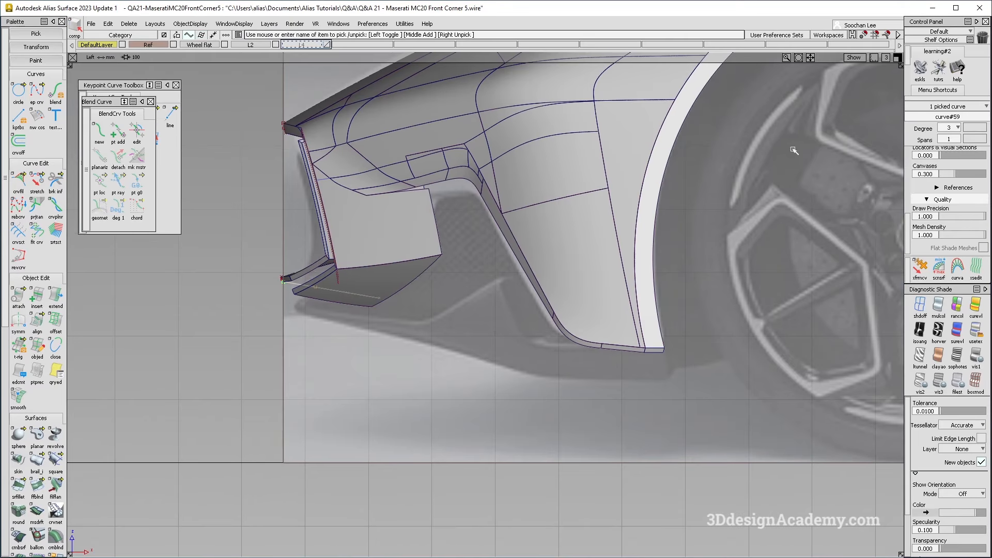
click(949, 128)
click(956, 175)
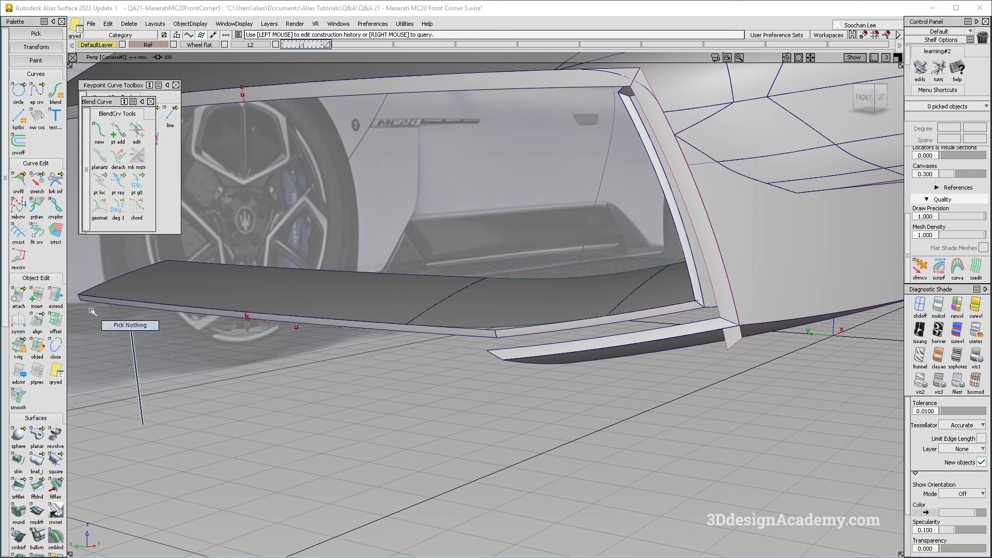
- Sweep the new curve along the front lip's lower edge as a one-rail surface using the Parallel sweep mode
click(36, 460)
click(761, 312)
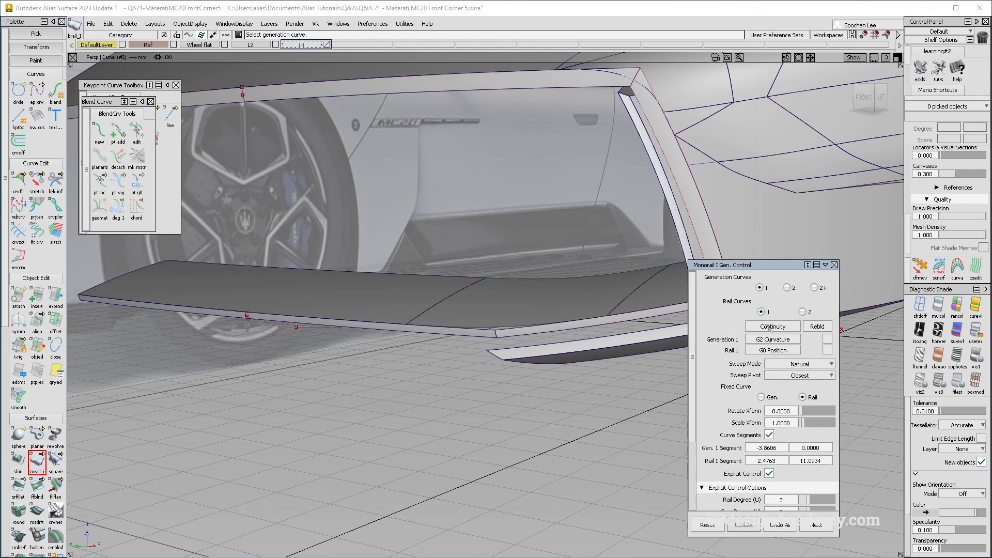
click(801, 399)
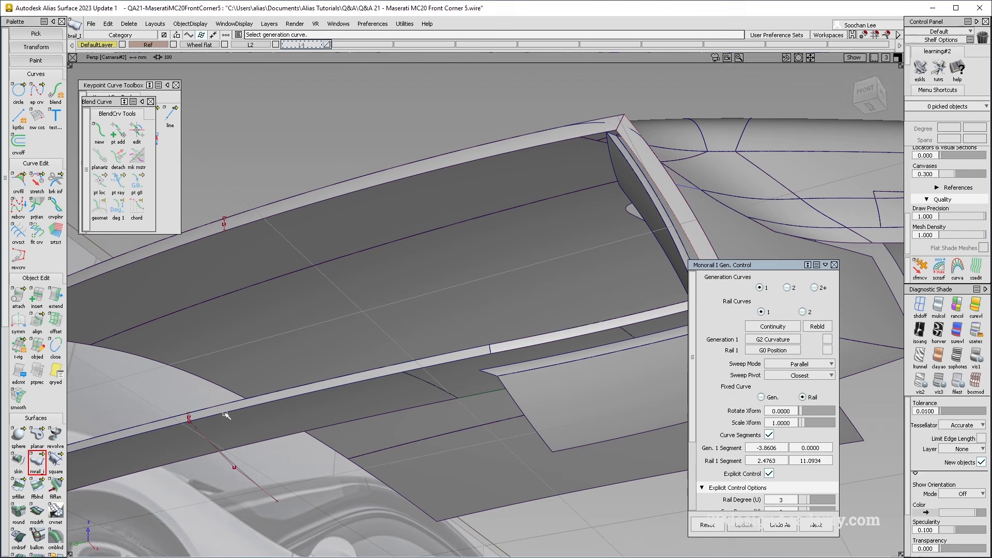
click(209, 441)
alt+shift+drag(209, 441, 421, 372)
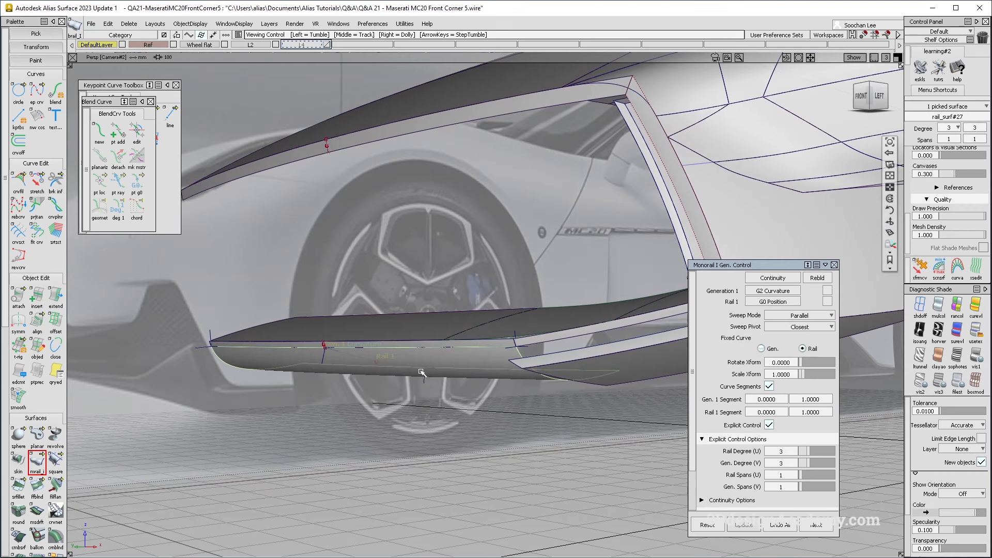
- Set the swept surface's generation continuity to G0 Position and turn off Explicit Control and Curve Segments
click(781, 291)
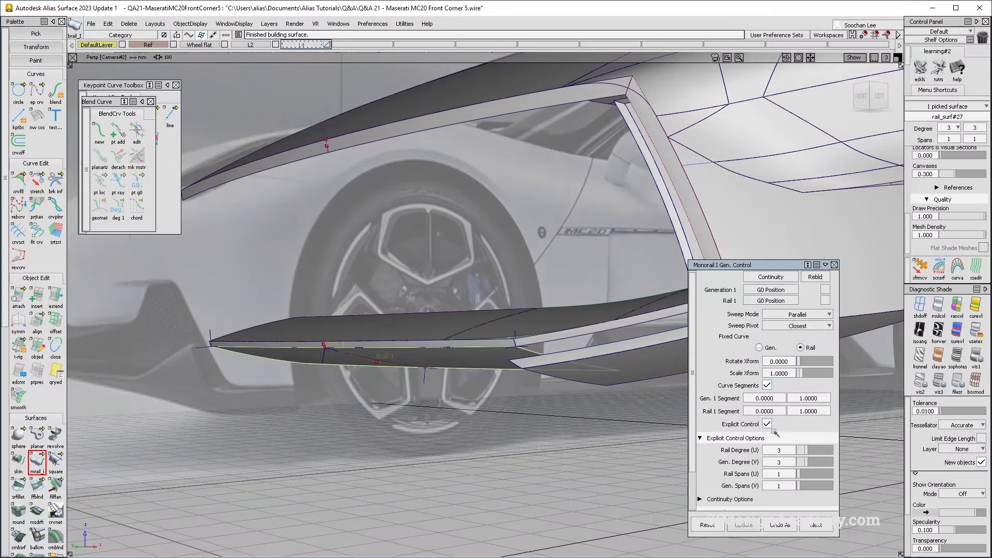
click(768, 424)
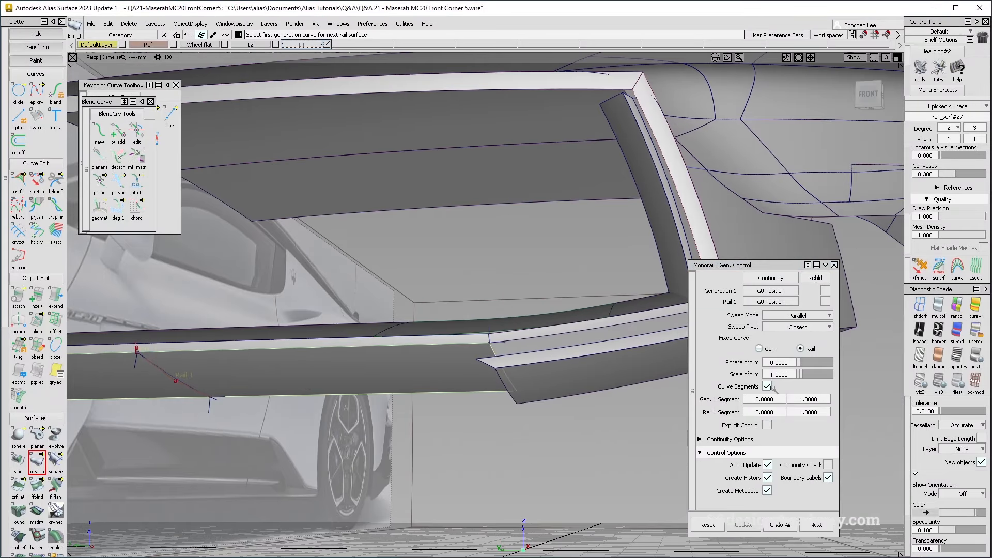
click(768, 387)
alt+shift+drag(522, 290, 573, 342)
- Build another one-rail surface below the corner lip using the Natural sweep mode
double_click(38, 460)
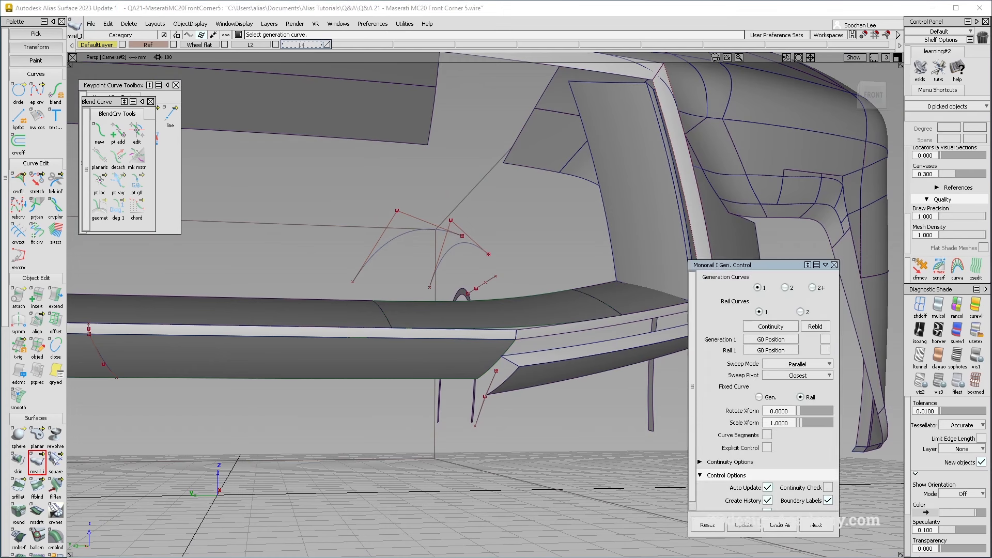
click(799, 412)
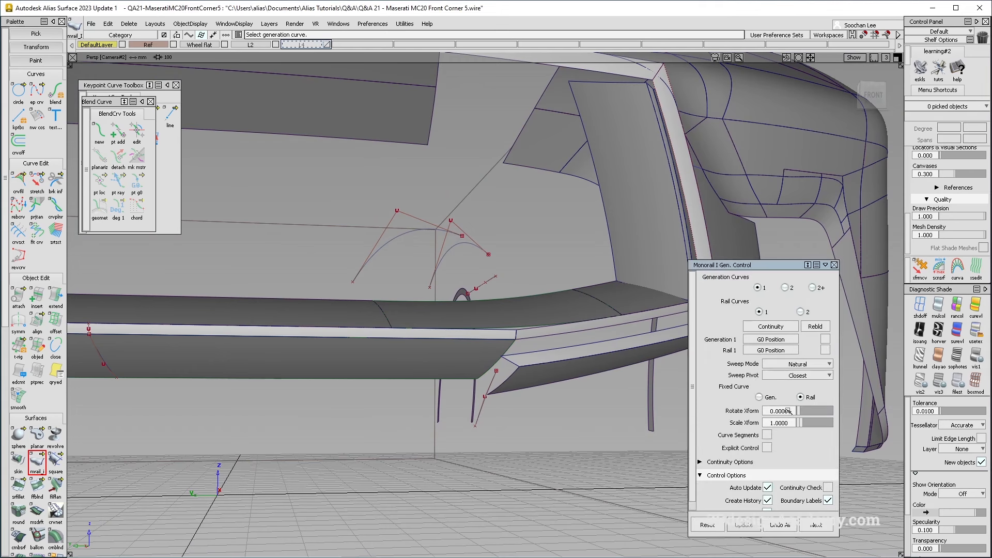
alt+shift+drag(517, 321, 491, 371)
click(473, 300)
double_click(37, 460)
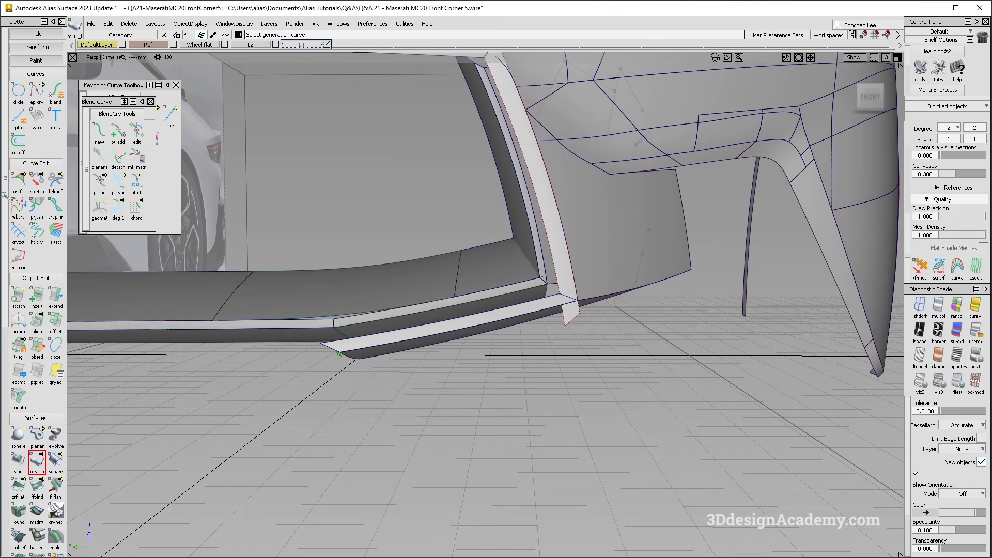
- Extend the outer end of the corner's lower swept surface outward with the Extrapolate type
drag(548, 292, 662, 255)
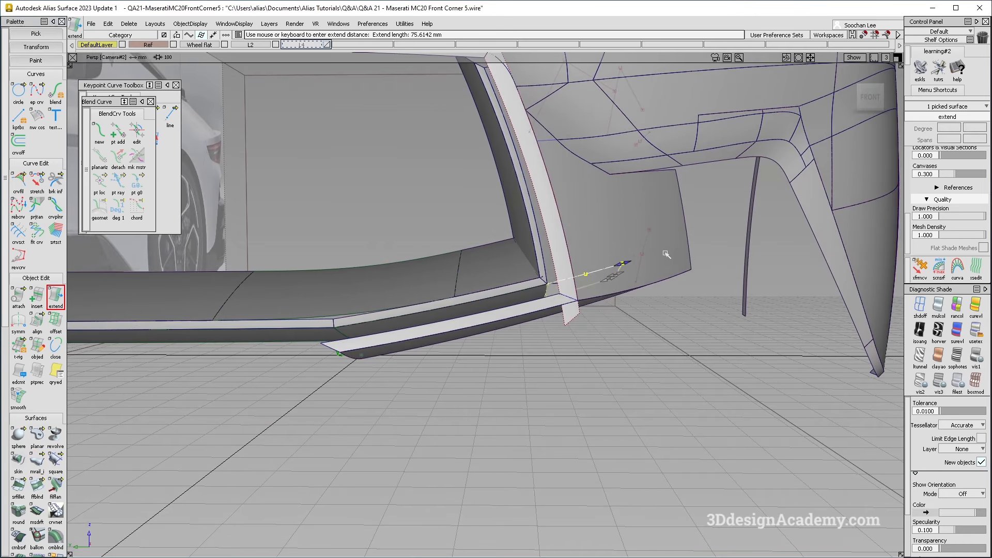
double_click(55, 297)
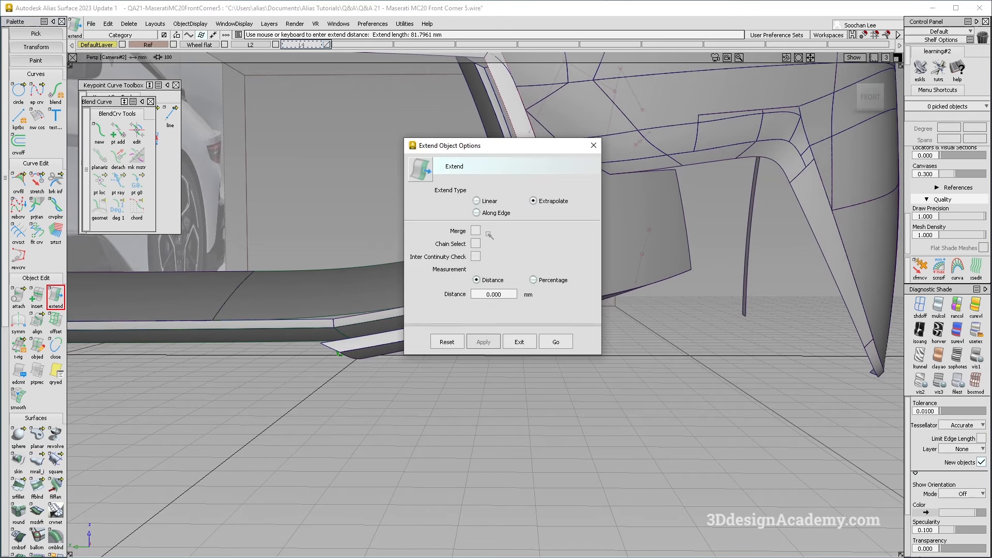
click(560, 345)
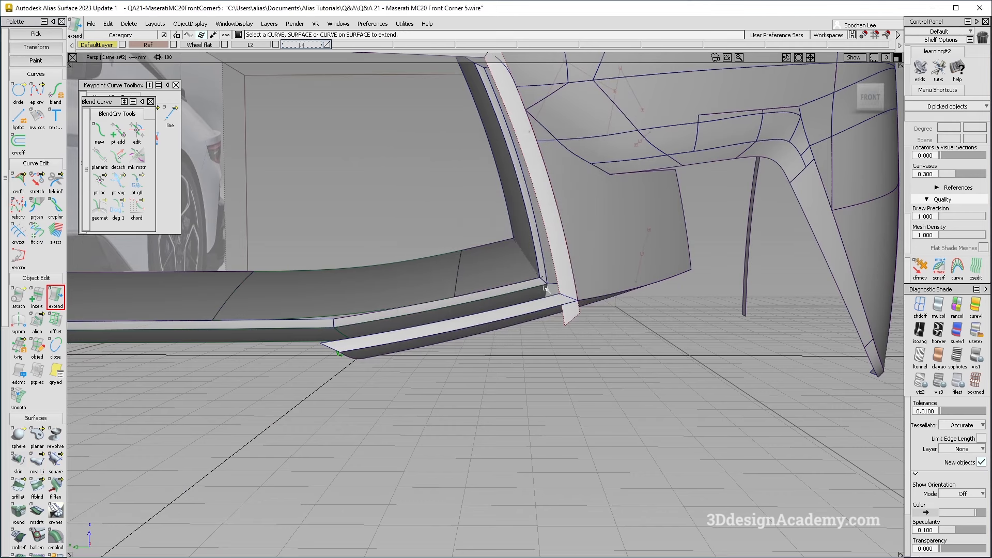
drag(721, 223, 752, 213)
- Pick the extended lower surface and the adjoining upright surface and hide all unselected geometry
alt+shift+right_drag(565, 279, 580, 269)
ctrl+shift+drag(574, 274, 557, 248)
click(548, 283)
click(548, 284)
click(188, 35)
click(209, 26)
click(210, 86)
- Extend the lower surface's short side edge past the upright surface's bottom corner and clear the selection
alt+shift+drag(504, 316, 44, 353)
alt+shift+drag(243, 285, 341, 265)
ctrl+shift+drag(341, 264, 45, 168)
click(57, 301)
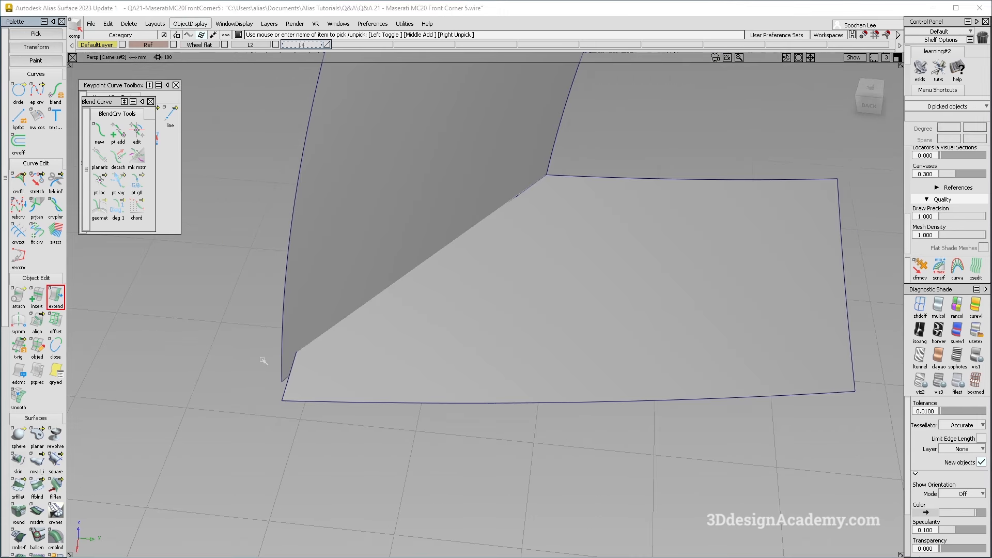
drag(295, 356, 248, 359)
ctrl+shift+drag(293, 425, 255, 275)
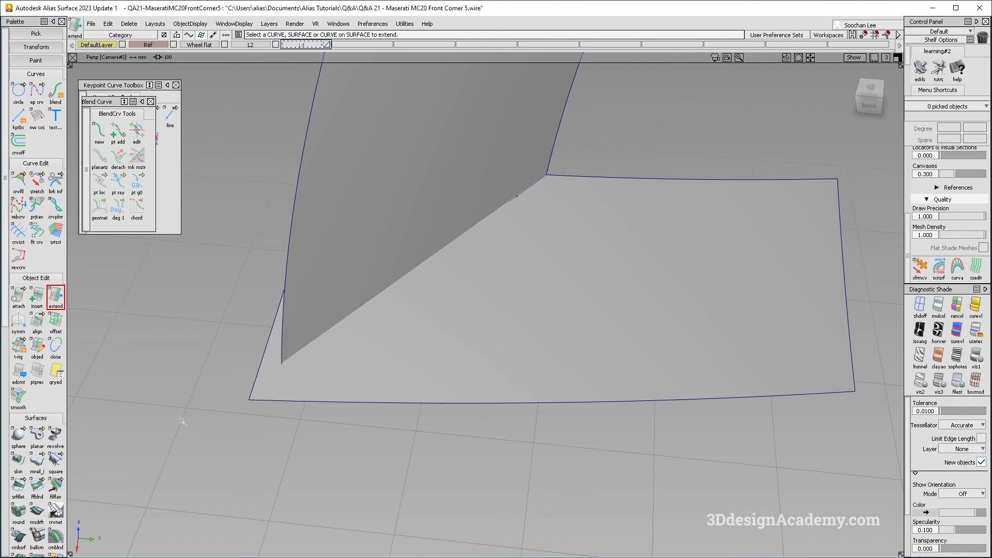
- Create the intersection curve between the upright surface and the lower surface
scroll(36, 361, down, 5)
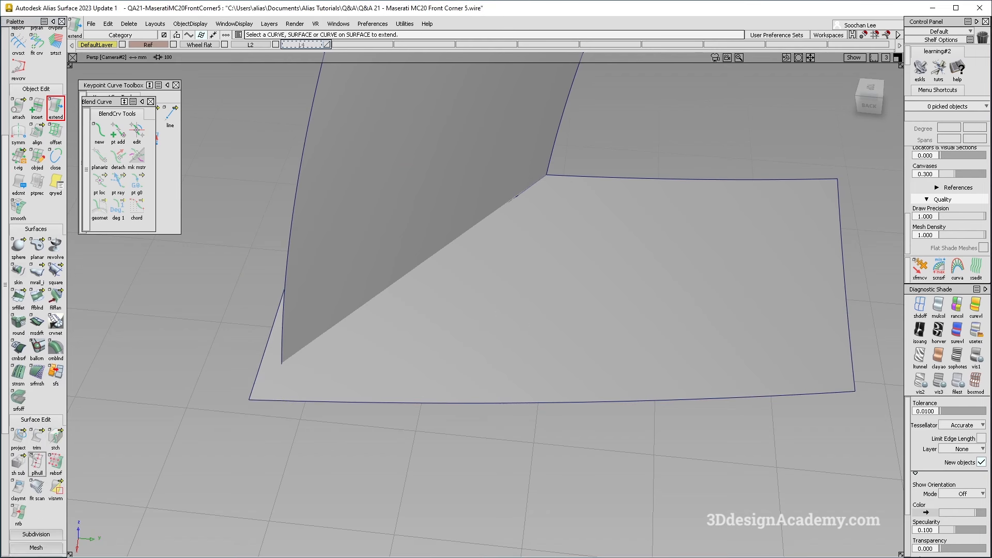
click(19, 437)
click(57, 449)
click(379, 336)
click(391, 269)
alt+shift+drag(391, 270, 439, 237)
alt+shift+right_drag(439, 237, 377, 235)
alt+shift+drag(377, 234, 439, 329)
- Show the hidden geometry and examine the two intersecting surfaces within the full front corner
ctrl+shift+drag(457, 382, 465, 234)
ctrl+shift+drag(488, 282, 330, 410)
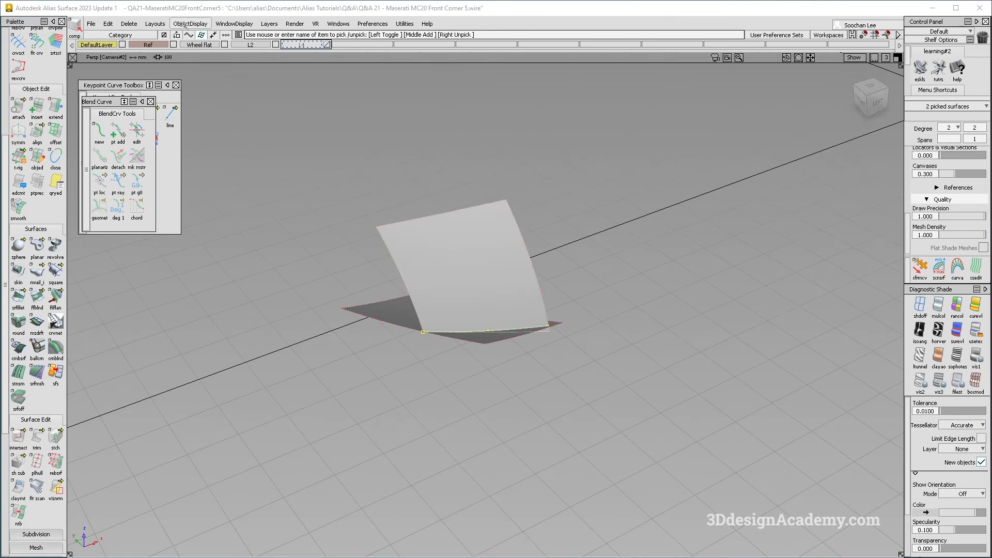
click(177, 24)
click(190, 67)
alt+shift+drag(362, 279, 439, 205)
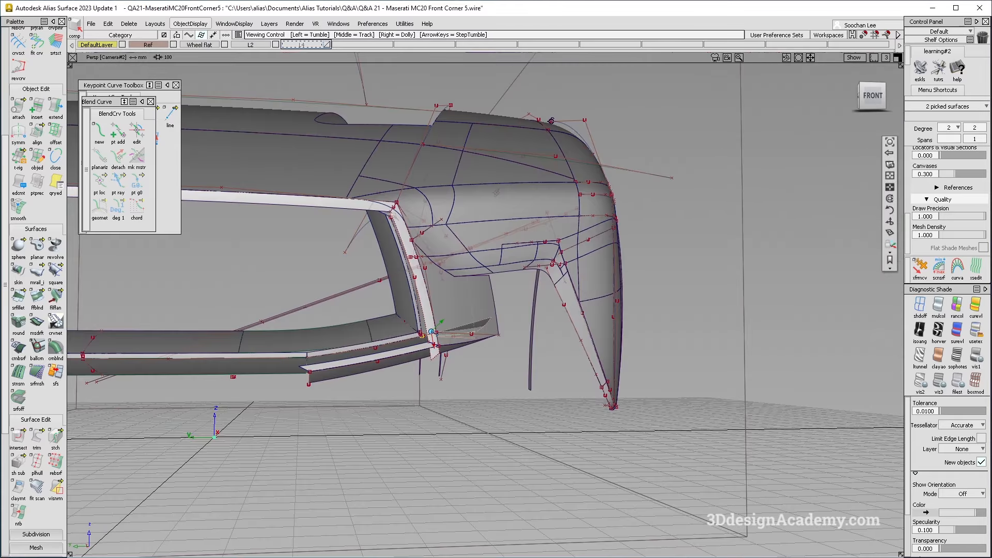
alt+shift+click(394, 213)
alt+shift+right_drag(395, 213, 414, 215)
alt+shift+drag(414, 215, 444, 279)
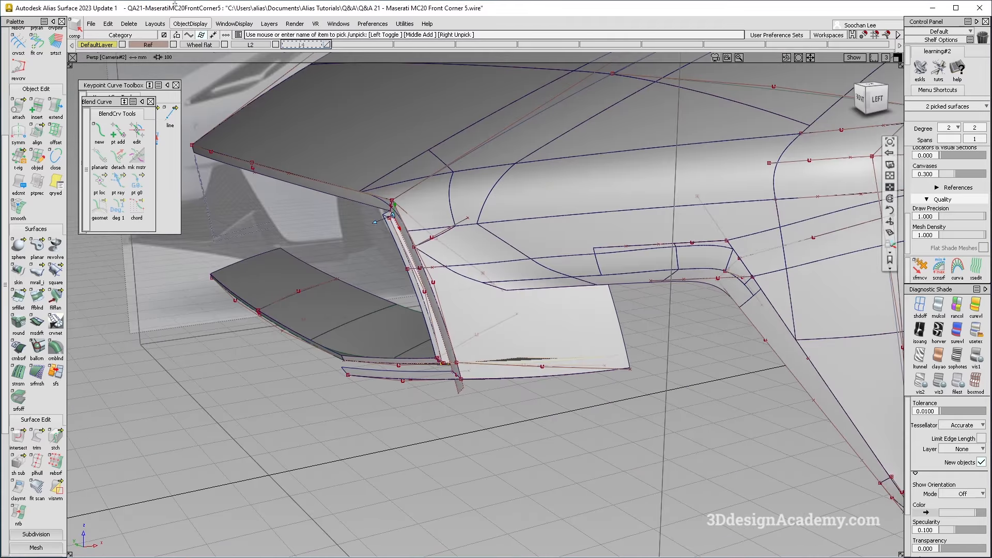
- Isolate the two intersecting surfaces again by hiding the rest of the model, then clear the selection
click(190, 24)
click(192, 87)
alt+shift+drag(527, 292, 408, 385)
ctrl+shift+drag(383, 436, 369, 343)
- Adjust the upright surface's side edge with the Extend tool to a length of about -8.7 mm
click(56, 107)
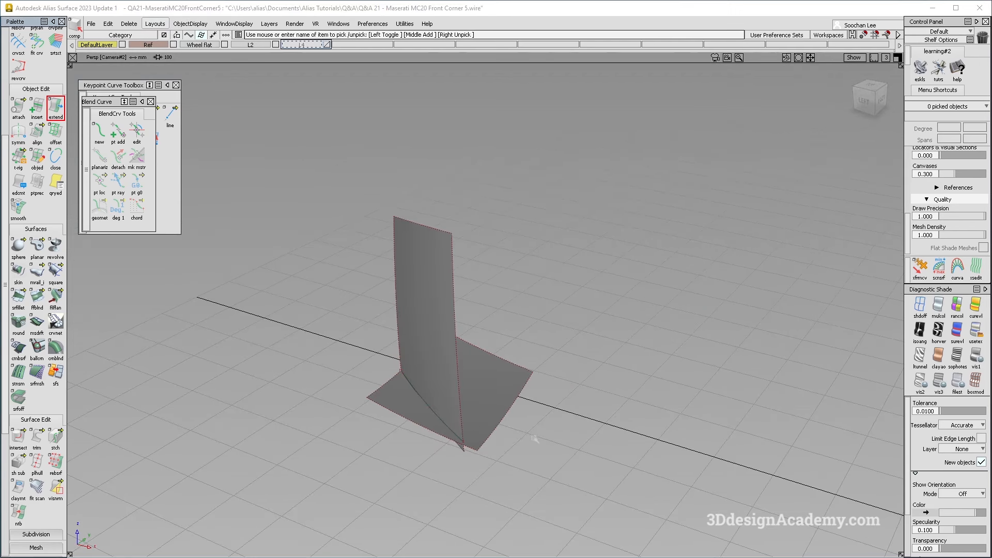
alt+shift+drag(514, 434, 518, 443)
alt+shift+click(536, 412)
alt+shift+right_drag(536, 412, 572, 386)
click(582, 393)
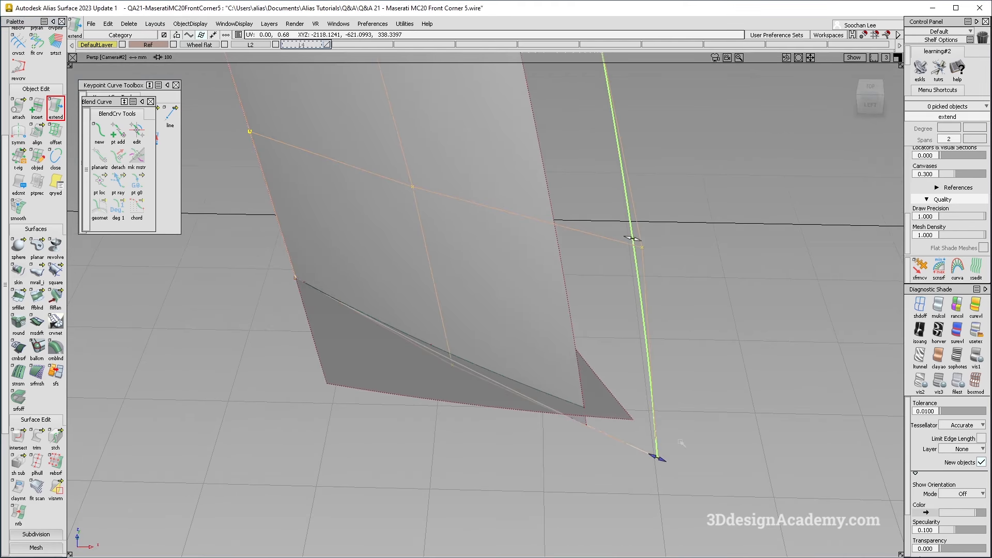
alt+shift+drag(693, 426, 596, 451)
click(519, 397)
click(608, 463)
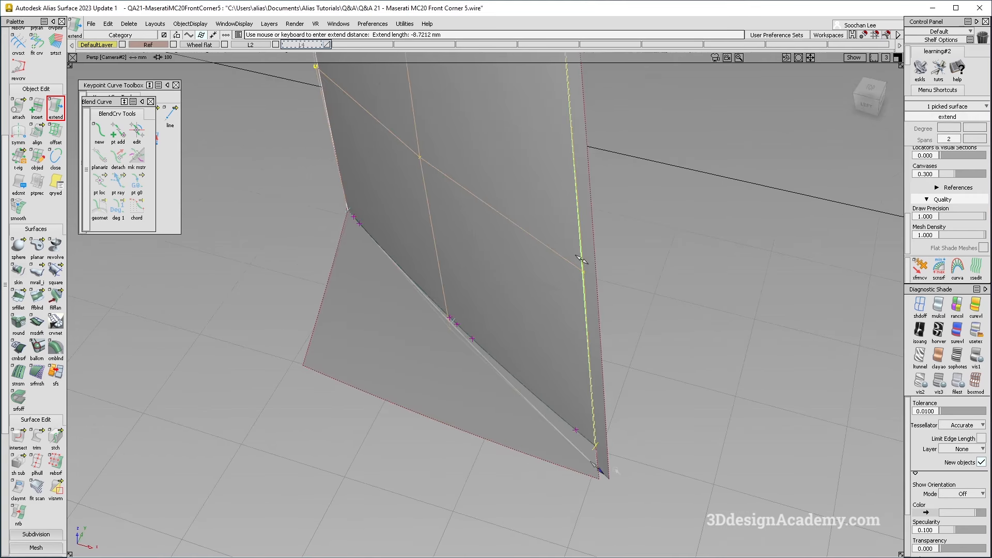
- Make all hidden geometry visible again
alt+shift+right_drag(584, 444, 427, 379)
alt+shift+drag(427, 379, 362, 341)
ctrl+shift+drag(342, 323, 292, 81)
click(184, 24)
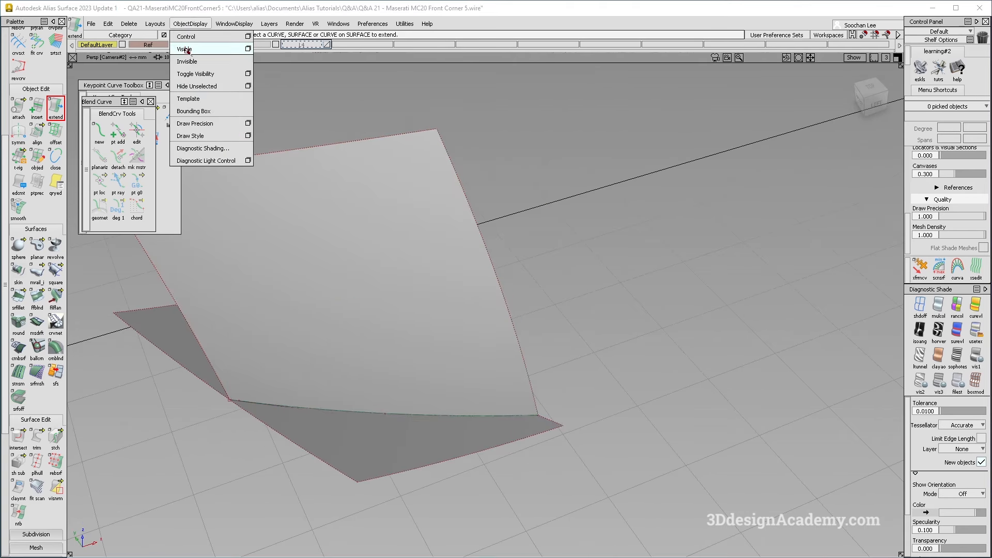
click(187, 50)
- Build a G2 Curvature surface fillet with chordal length 200 between the front lip's and the corner's lower swept surfaces
alt+shift+middle_drag(310, 320, 391, 292)
alt+shift+drag(391, 292, 336, 289)
click(18, 296)
click(391, 367)
click(414, 354)
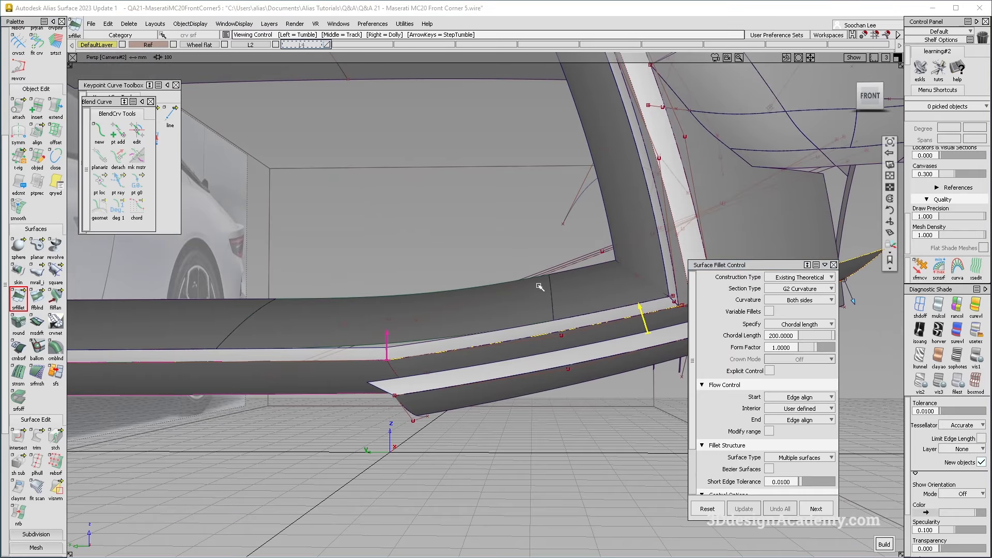
alt+shift+drag(540, 284, 708, 328)
key(space)
alt+shift+drag(465, 380, 467, 348)
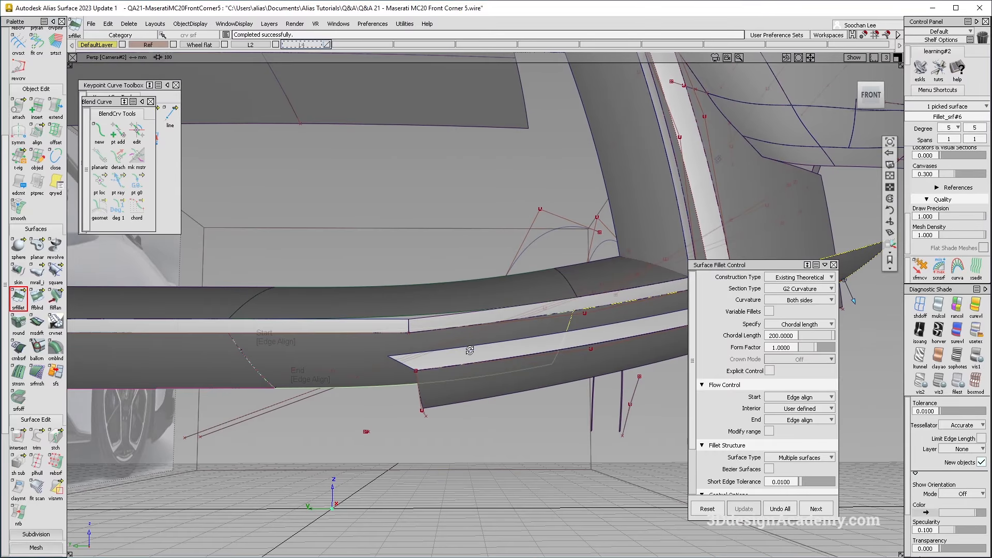
ctrl+shift+drag(349, 425, 313, 230)
- Draw short edit-point curves across the narrow lip strip at both ends of the new lower fillet, snapped to the surface edges
scroll(43, 95, up, 1)
scroll(36, 206, up, 3)
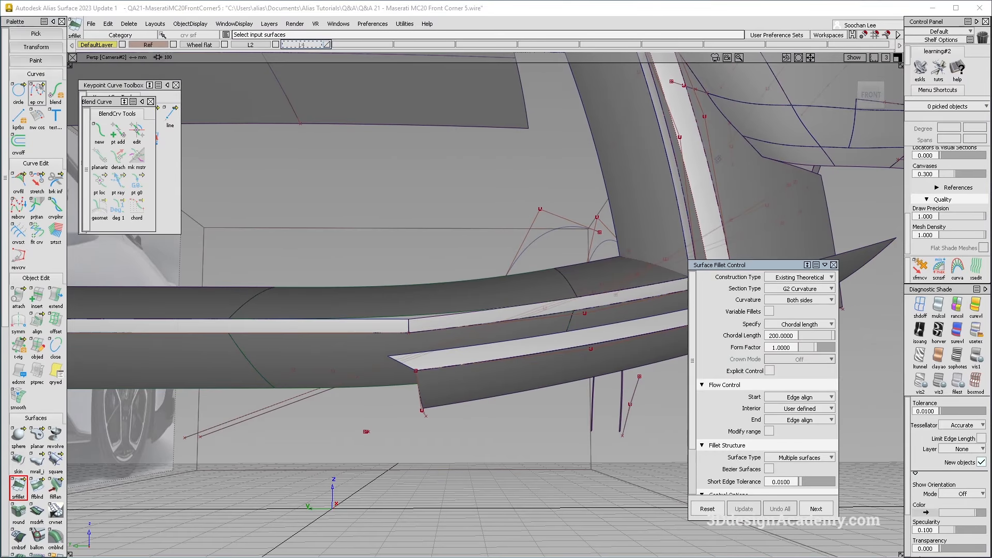
click(37, 92)
ctrl+shift+drag(526, 358, 549, 370)
click(550, 370)
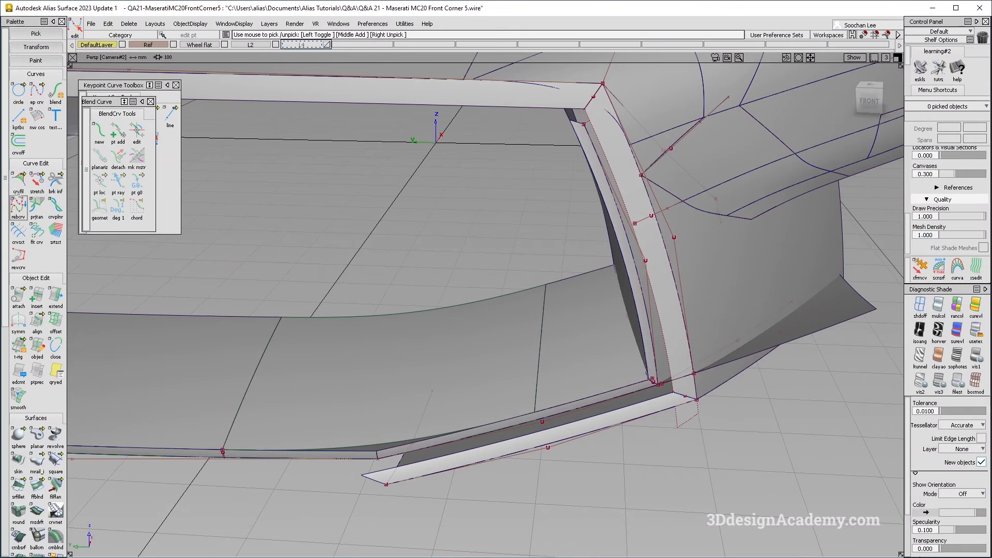
click(39, 93)
click(536, 416)
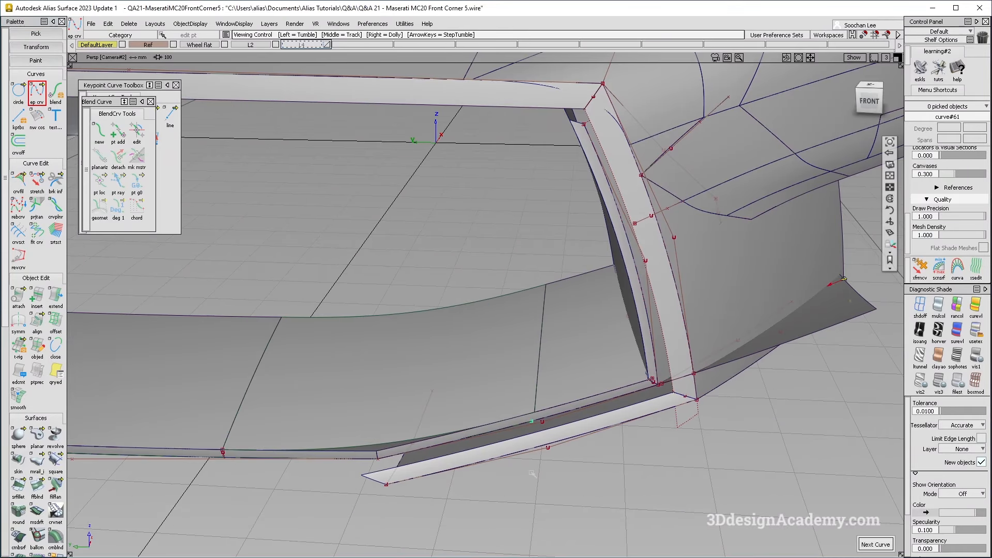
alt+shift+drag(532, 468, 677, 328)
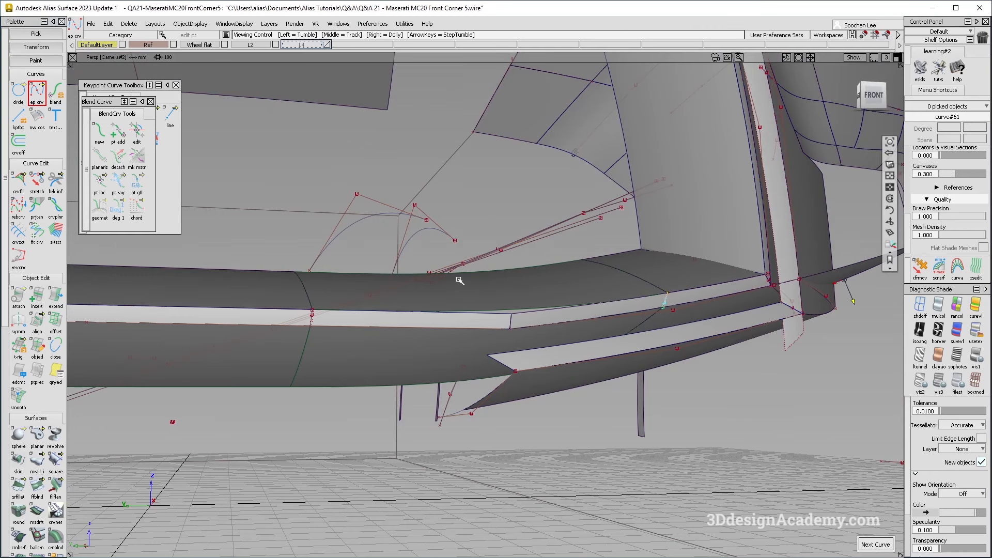
alt+shift+drag(481, 285, 284, 392)
alt+shift+right_drag(283, 393, 317, 439)
alt+shift+drag(317, 439, 200, 352)
click(37, 93)
- Project the two short curves onto the front and corner lip strip surfaces along the X vector as curves on surface
scroll(34, 362, down, 5)
drag(29, 475, 38, 473)
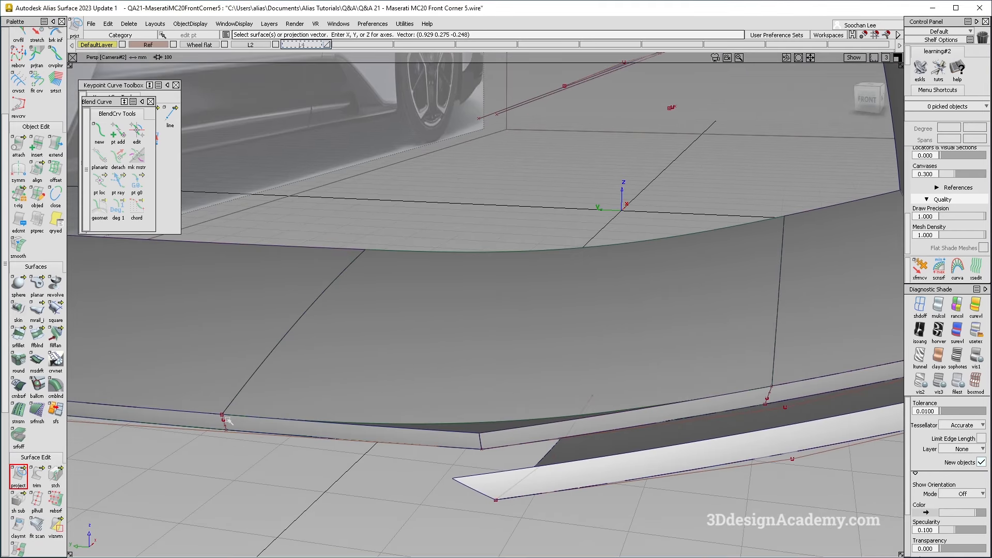
click(226, 420)
click(225, 421)
alt+shift+middle_drag(392, 411, 236, 369)
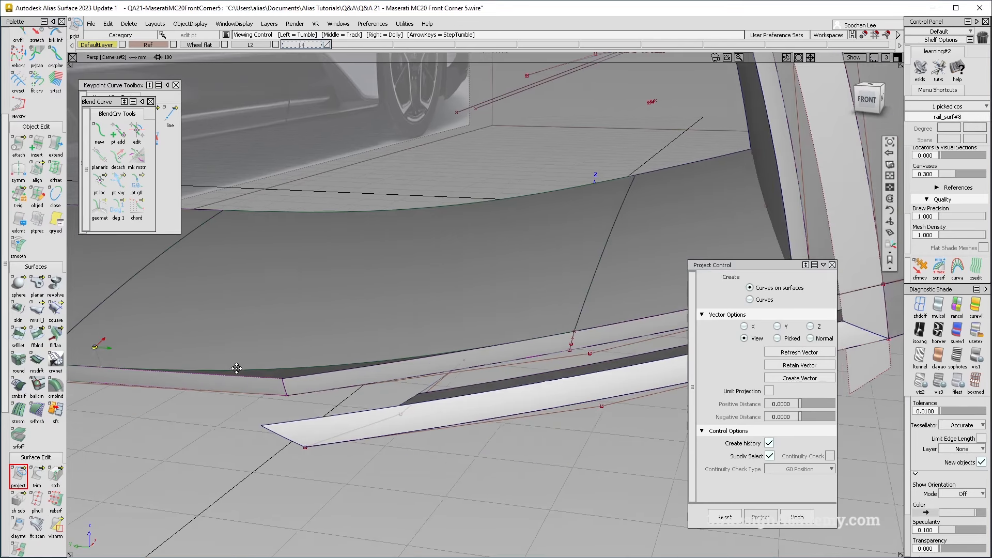
click(744, 327)
alt+shift+right_drag(558, 339, 597, 337)
click(567, 340)
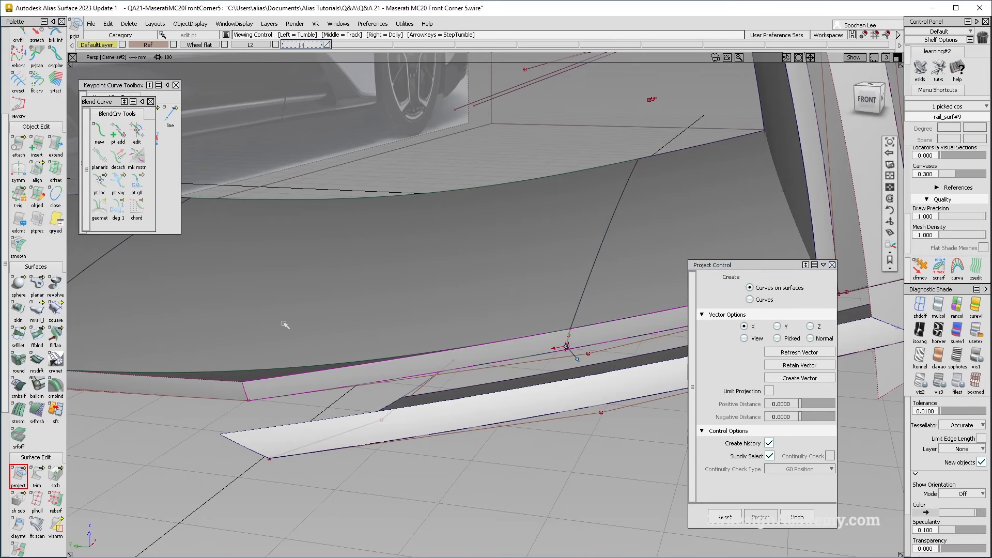
alt+shift+middle_drag(314, 326, 493, 238)
- Delete the two short edit-point curves used for the projection
ctrl+shift+drag(147, 281, 168, 290)
click(147, 287)
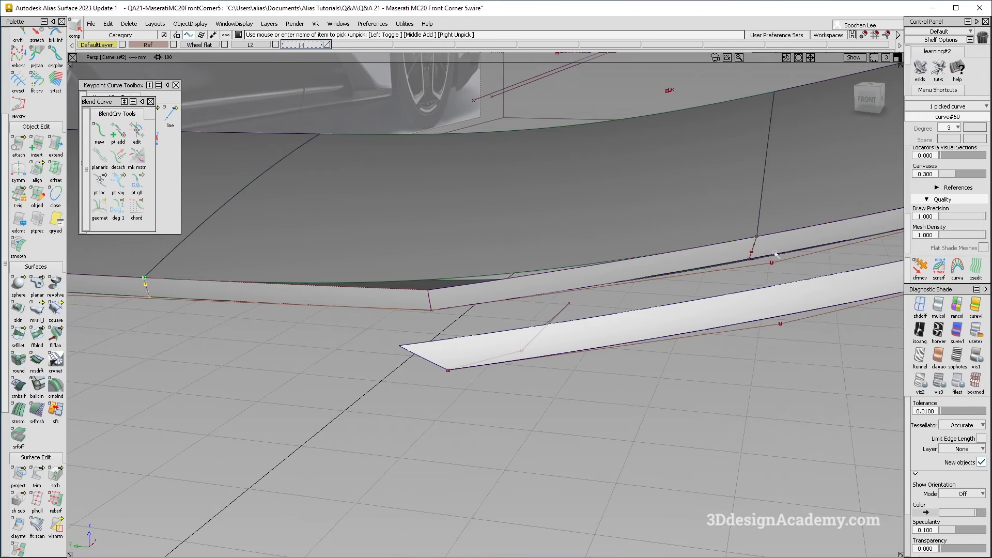
key(Delete)
click(443, 338)
click(753, 249)
key(Delete)
click(439, 339)
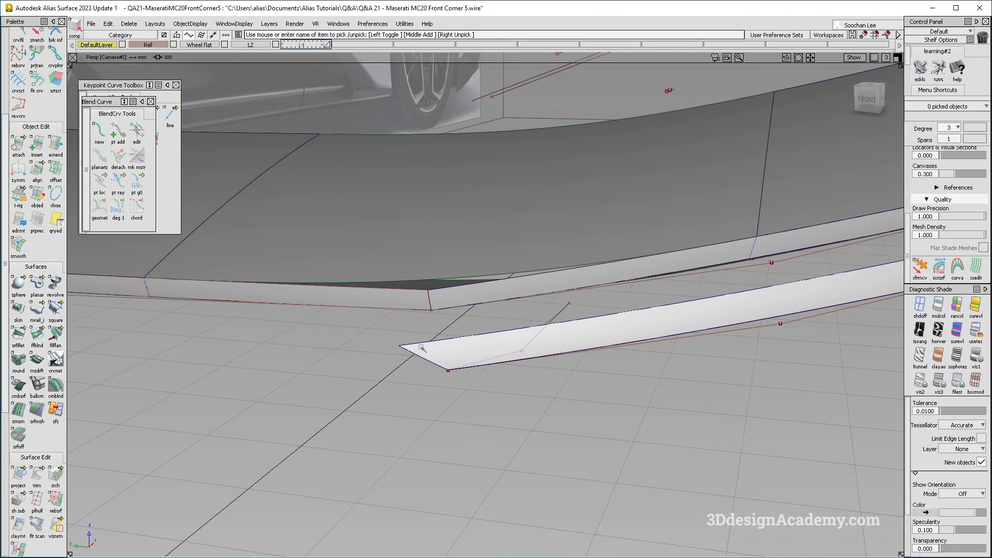
- Trim the front and corner lip strips at the projected curves, removing their sharp meeting portion between the two fillet ends
click(37, 474)
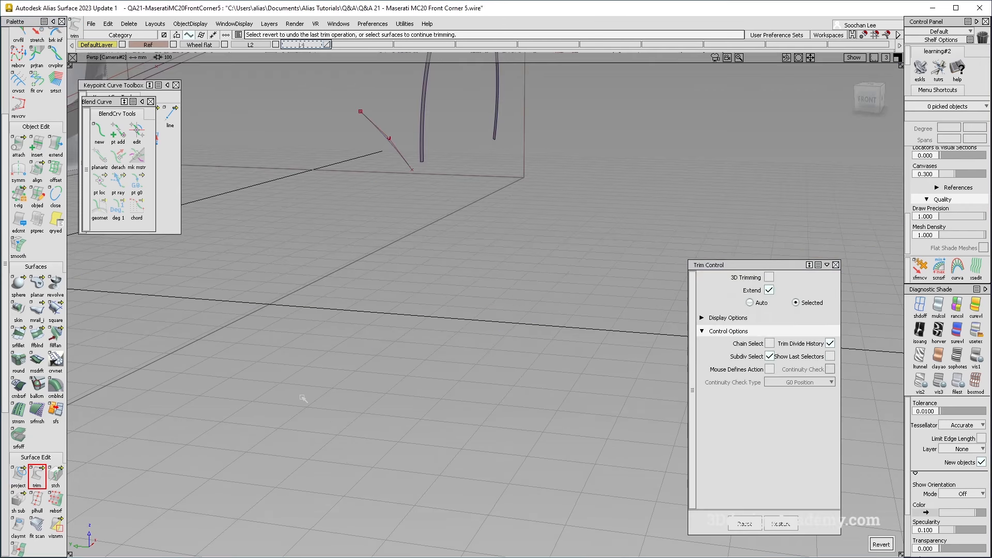
alt+shift+right_drag(303, 399, 293, 336)
alt+shift+middle_drag(294, 335, 376, 430)
alt+shift+right_drag(405, 432, 473, 478)
alt+shift+right_drag(383, 450, 303, 472)
mouse_move(303, 472)
alt+shift+mouse_down()
mouse_move(454, 387)
mouse_move(398, 389)
mouse_move(224, 262)
alt+shift+mouse_up()
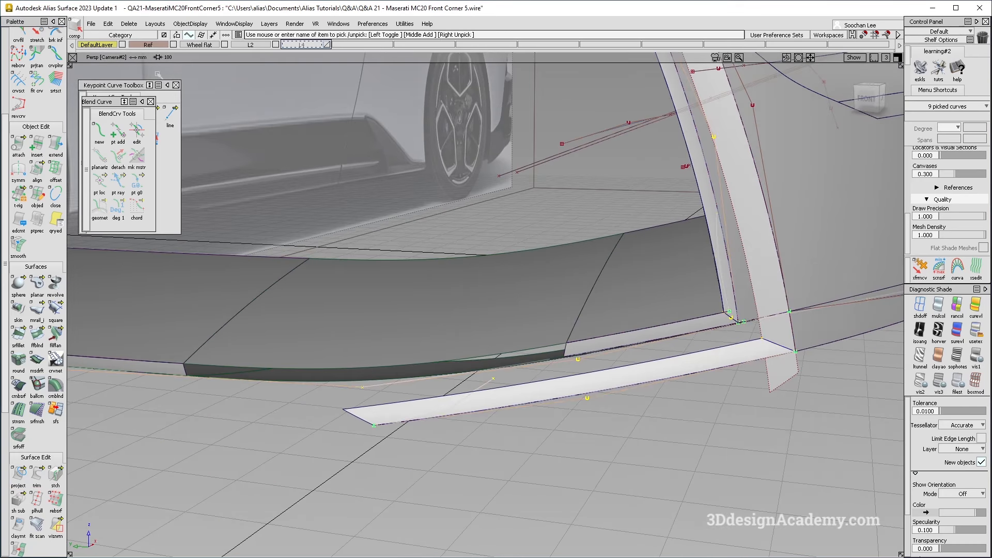
- Hide the picked construction curves around the lower lip and corner
click(185, 24)
click(186, 49)
ctrl+shift+drag(147, 222, 195, 379)
- Build a Square surface bridging the trimmed lip strips with G2 Curvature on boundaries 1 and 3, Free on 2 and 4, rebuilding boundaries 1 and 3
click(56, 311)
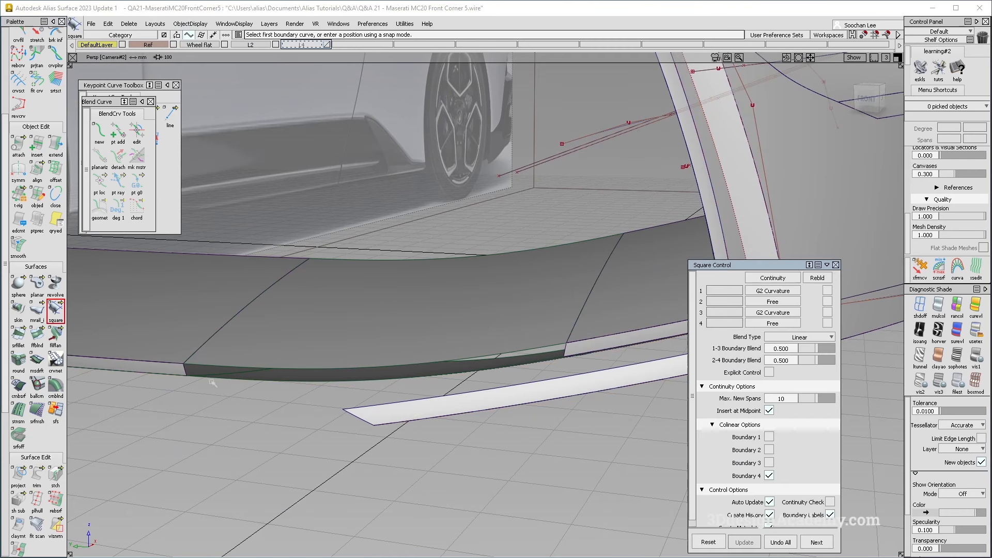
click(187, 372)
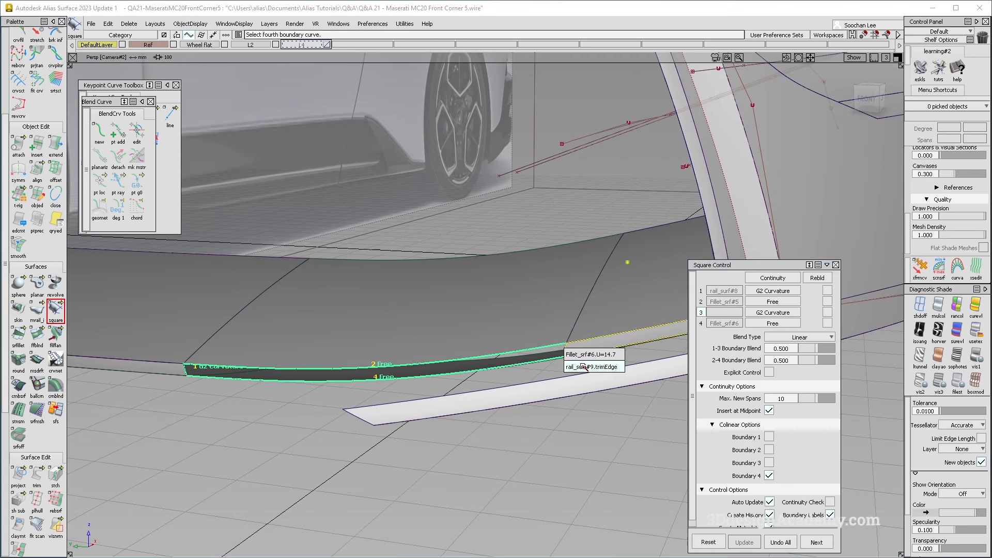
click(584, 367)
ctrl+shift+drag(380, 297, 428, 377)
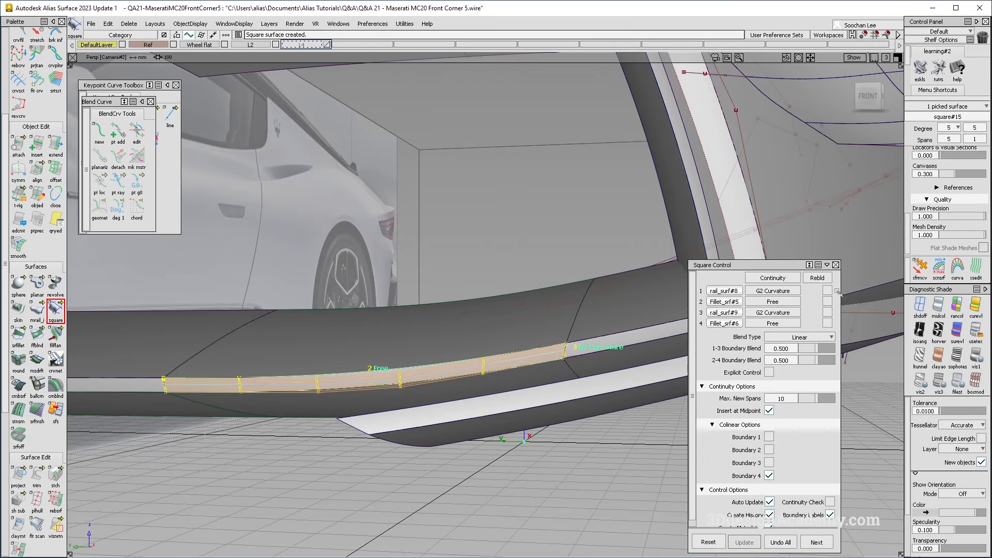
click(827, 291)
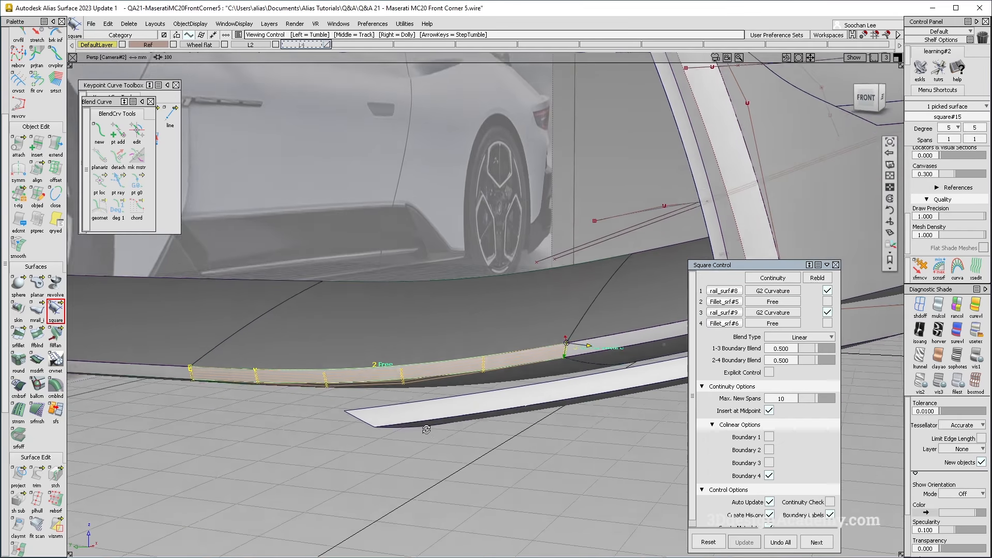
- Select the lower lip surfaces, delete their construction history and clear the selection
ctrl+shift+drag(551, 390, 580, 333)
ctrl+shift+drag(580, 333, 469, 421)
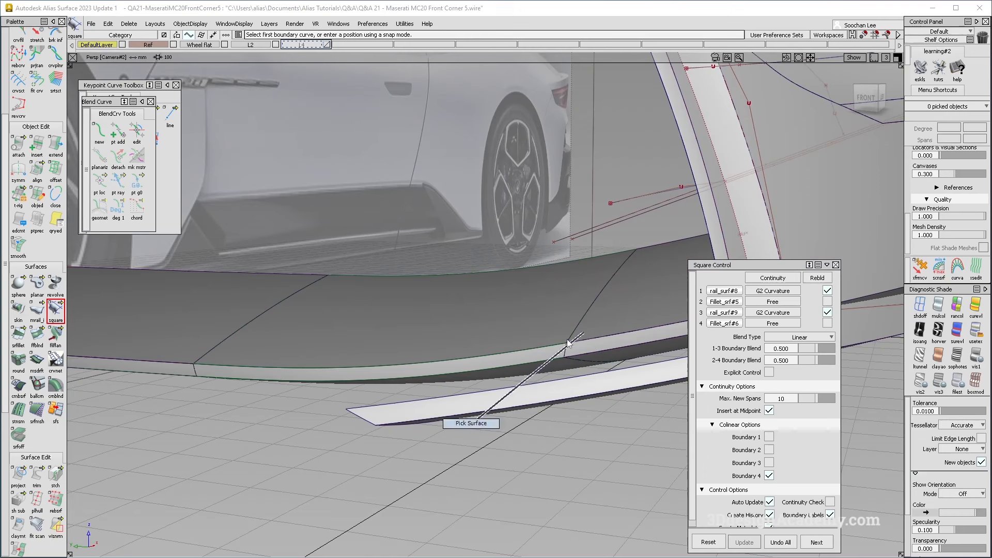
drag(594, 506, 142, 305)
click(109, 24)
mouse_move(128, 25)
click(137, 49)
click(607, 392)
- Compare the lower lip and air intake corner with the Maserati_MC20_Milano_1.jpg reference photo, then return to the model
alt+shift+right_drag(620, 383, 646, 289)
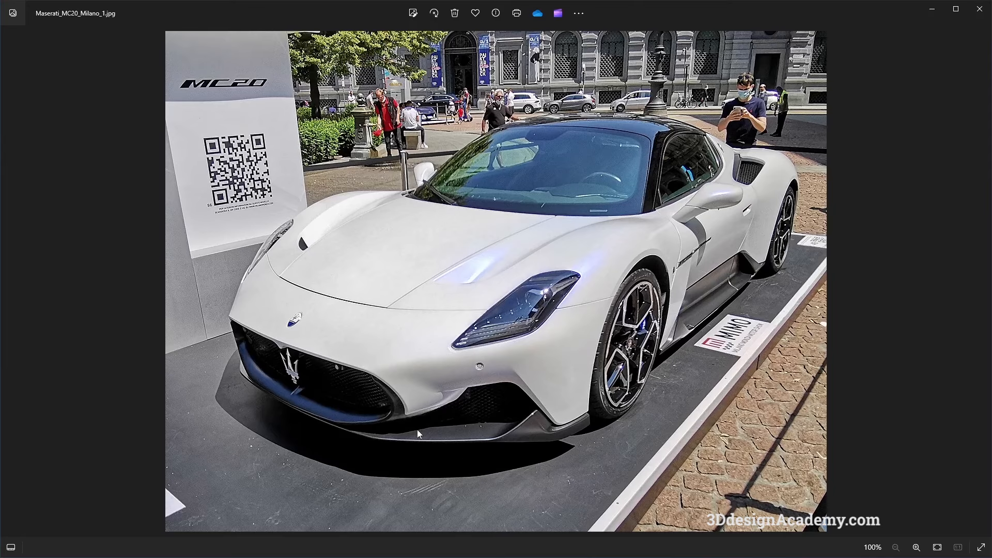
key(alt+Tab)
alt+shift+drag(407, 408, 553, 338)
key(alt+Tab)
key(alt+Tab)
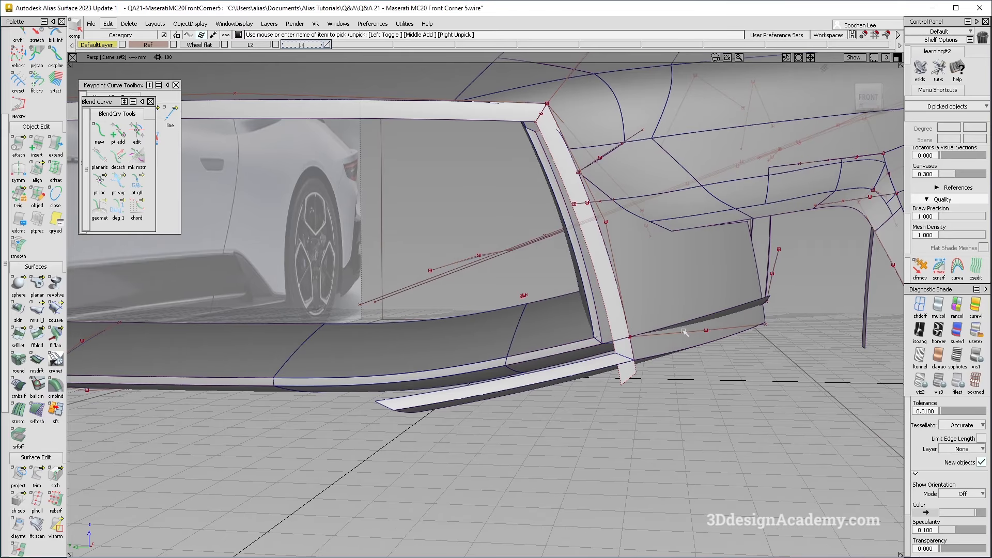
alt+shift+drag(651, 341, 532, 388)
- Set up a surface fillet between the lower lip and the intake's upright side wall with chordal length 100 and Build Theoretical construction
click(37, 383)
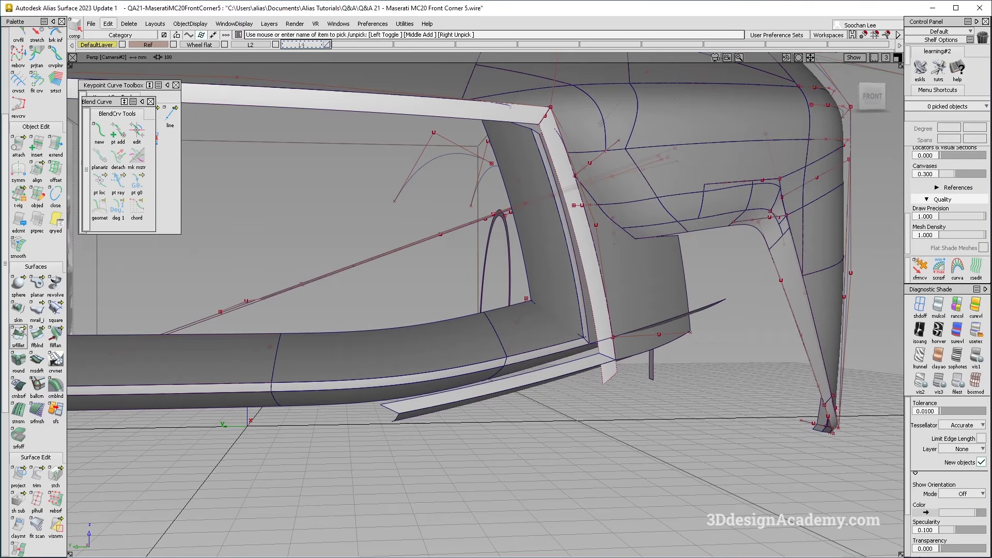
click(24, 335)
click(554, 294)
click(519, 319)
alt+shift+drag(520, 321, 461, 332)
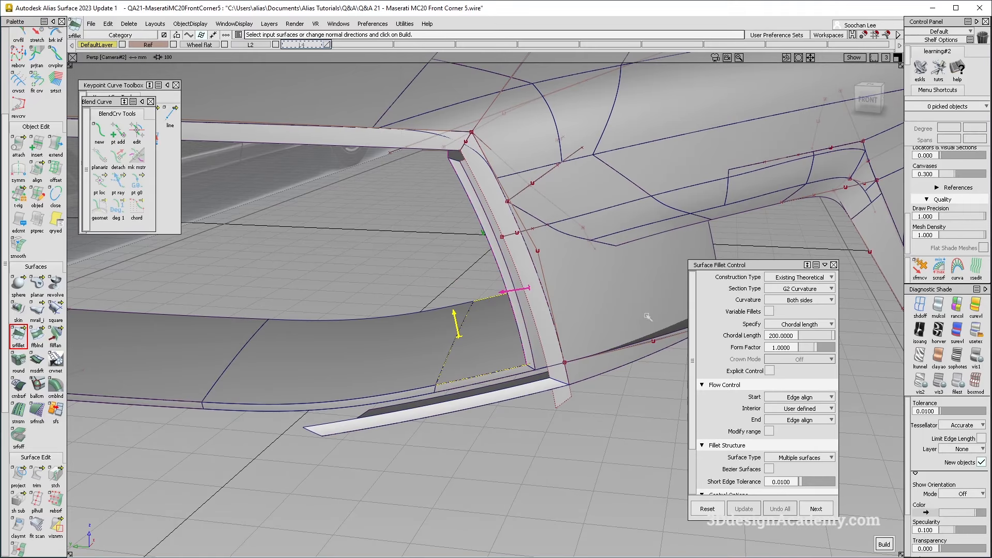
click(794, 336)
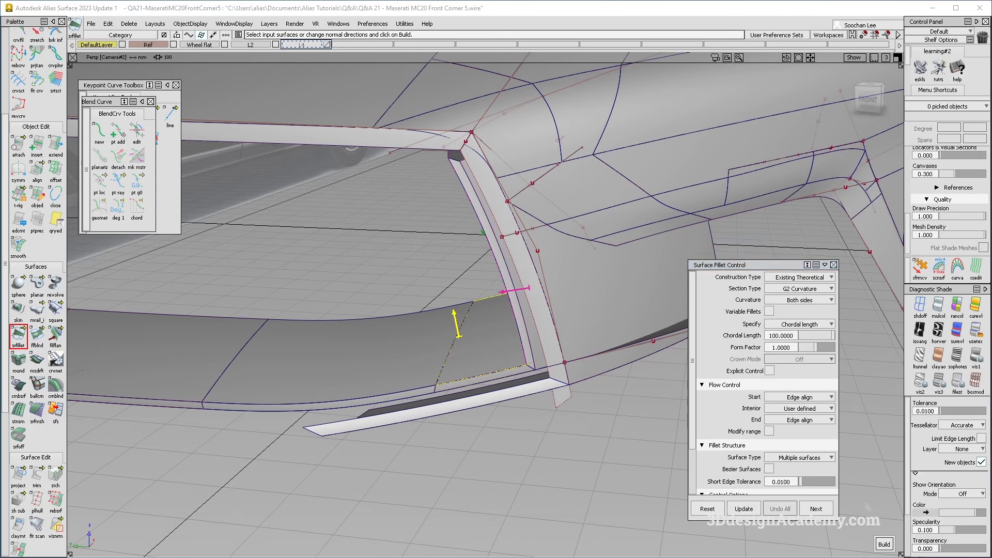
click(814, 278)
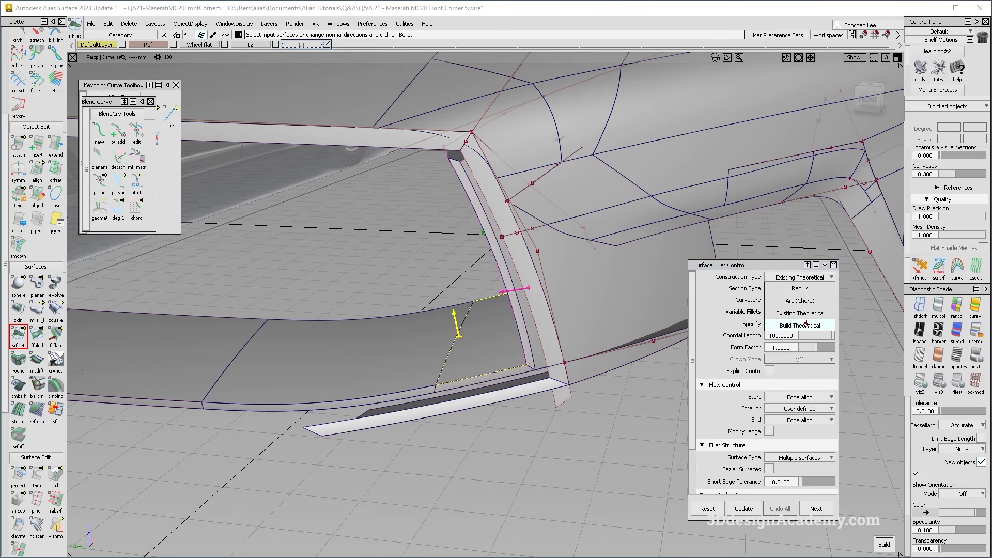
click(819, 326)
- Set the fillet's chordal length to 50 and build the G2 Curvature corner fillet
alt+shift+drag(522, 299, 589, 269)
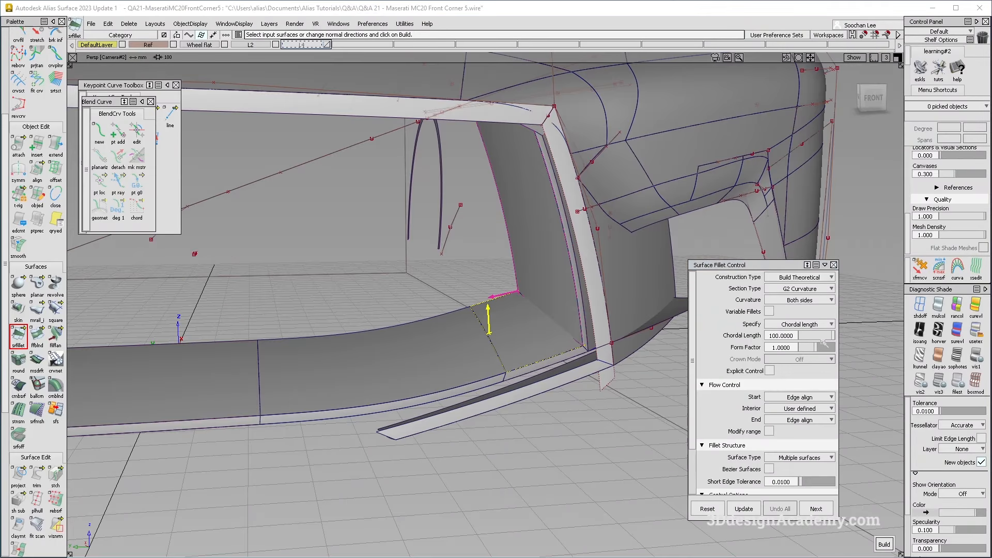
alt+shift+drag(761, 291, 781, 372)
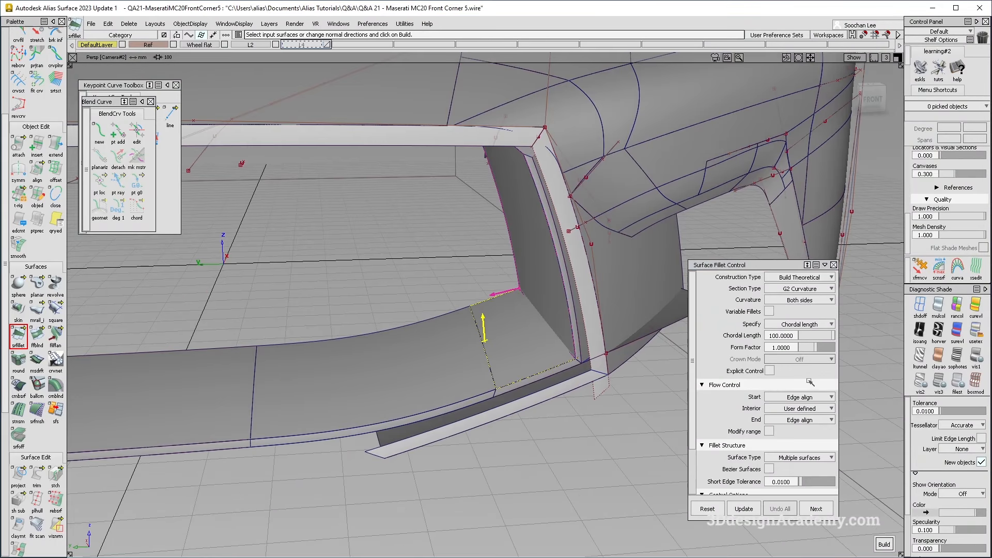
click(812, 408)
click(813, 409)
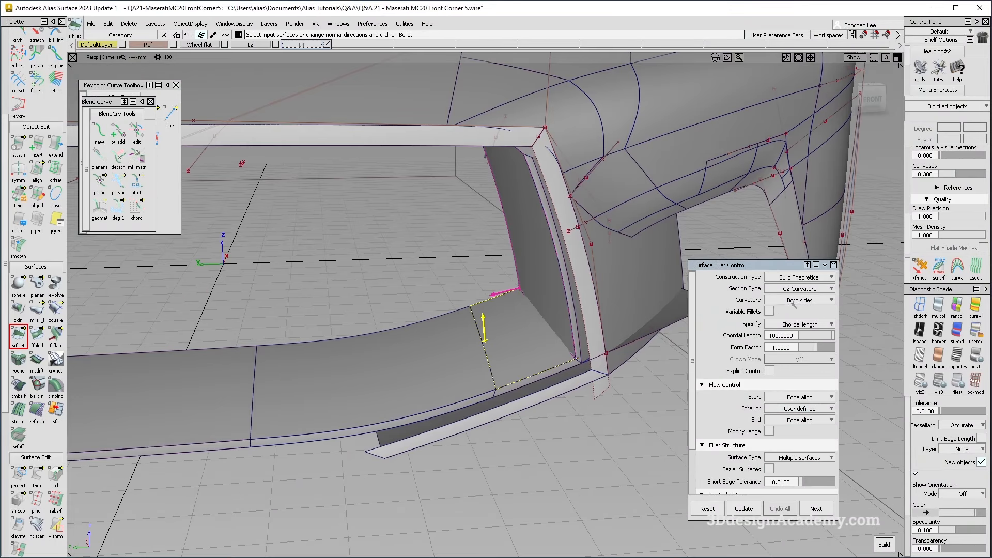
key(alt+shift)
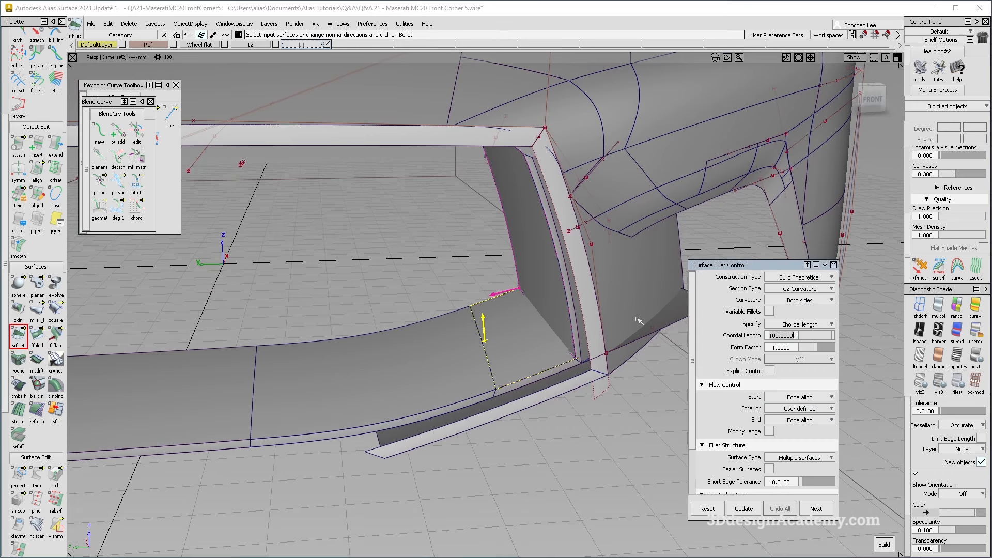
key(space)
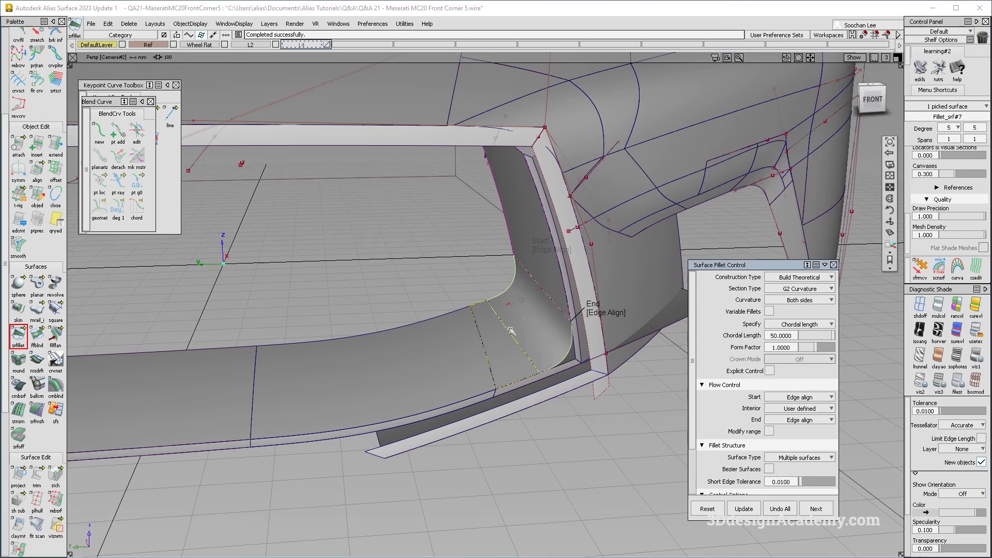
- Update the corner fillet to chordal length 80 and add the adjacent lower lip surface to its input surfaces
alt+shift+drag(603, 301, 505, 324)
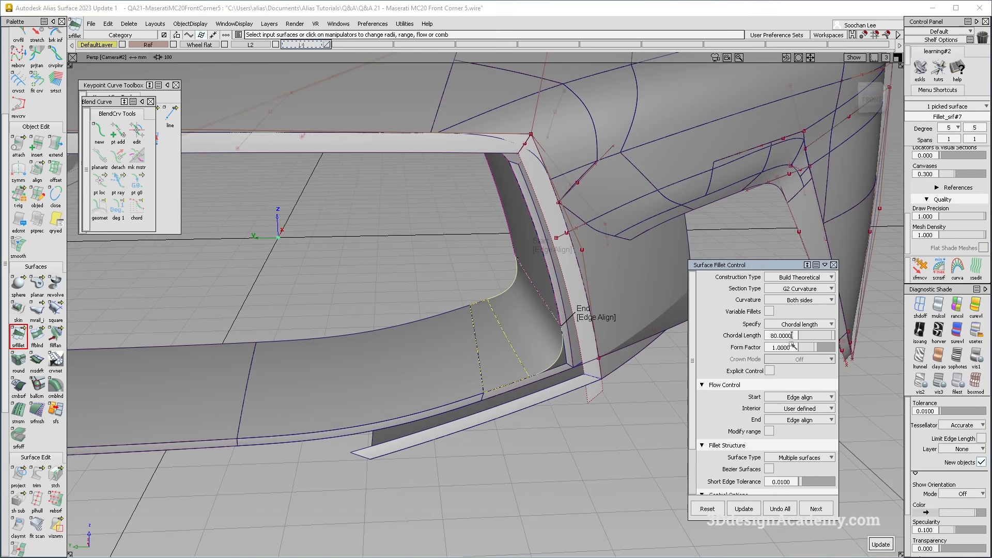
click(886, 543)
alt+shift+drag(509, 338, 488, 328)
click(479, 329)
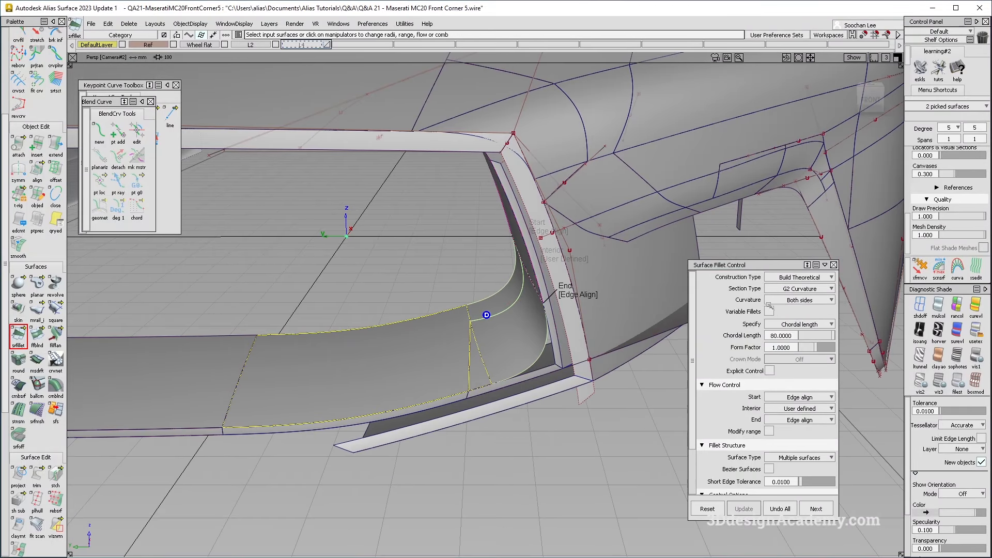
- Update the corner fillet's chordal length to 100
click(788, 335)
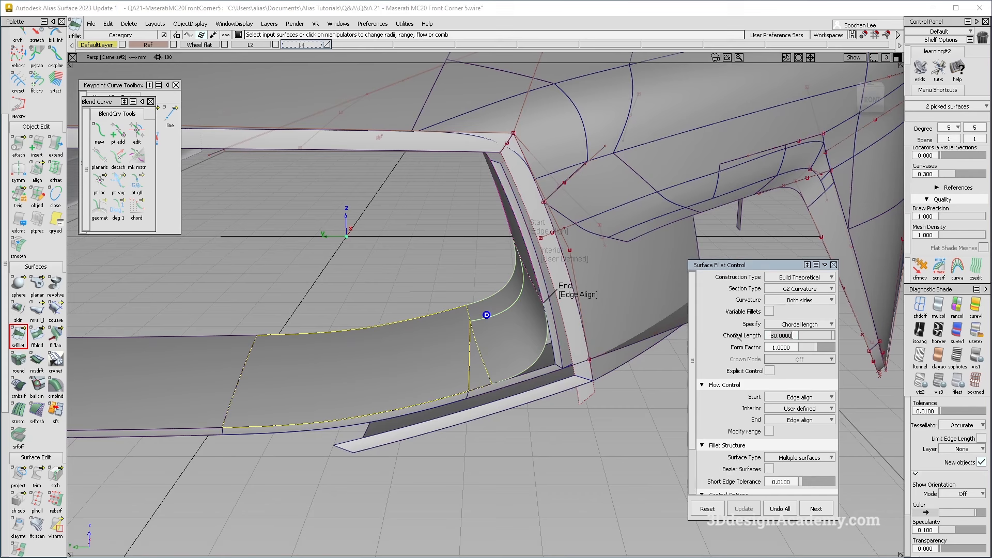
key(Return)
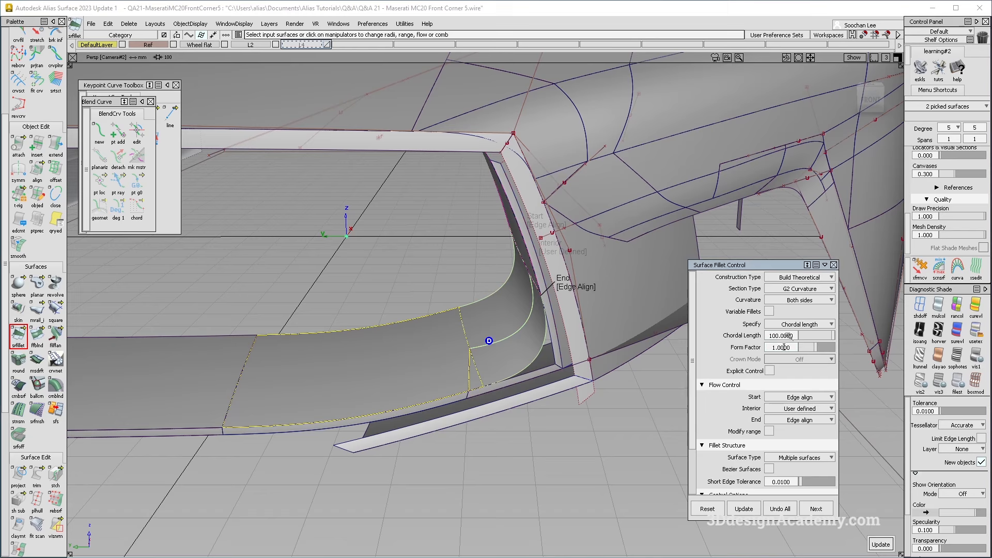
key(Return)
- Try to build a surface fillet with chordal length 100 between the narrow lip strip and the upright strip at the intake corner
alt+shift+drag(492, 369, 514, 283)
click(509, 326)
click(476, 305)
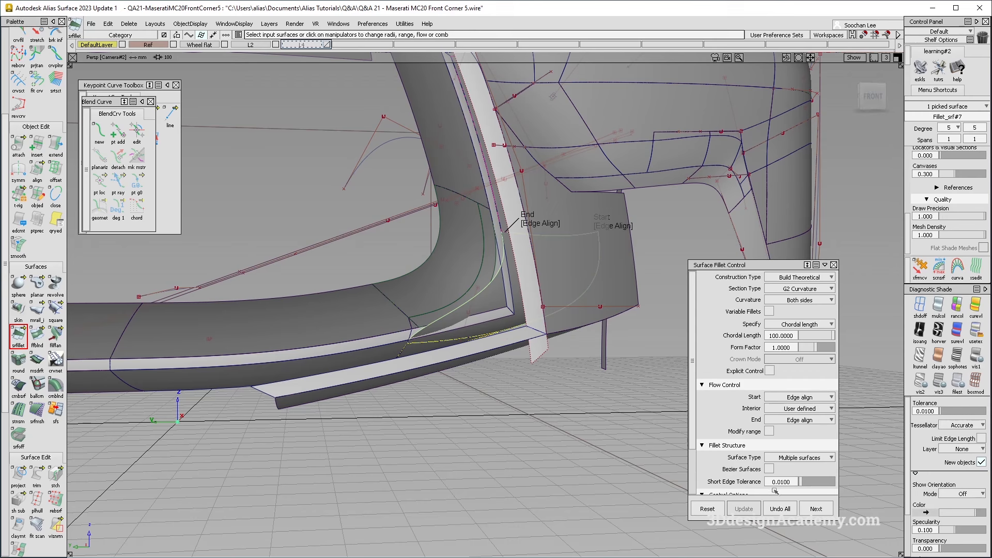
click(518, 282)
alt+shift+drag(517, 282, 425, 339)
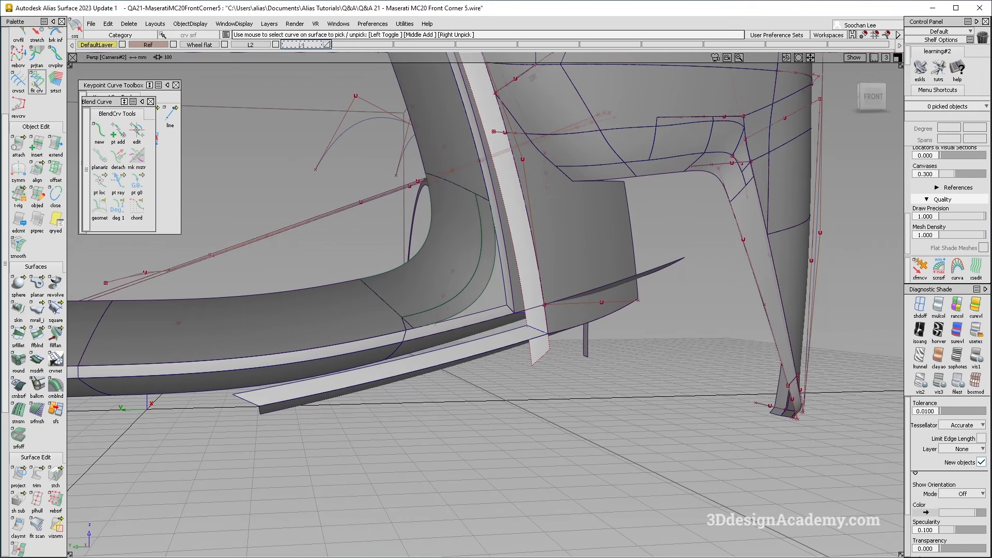
- Duplicate the intake corner fillet's front edge as a separate curve
scroll(42, 85, up, 3)
click(20, 109)
drag(21, 109, 62, 109)
click(487, 285)
- Move the duplicated edge curve toward the sharp corner of the narrow strips and scale it uniformly to about 1.077
ctrl+shift+middle_drag(503, 291, 508, 298)
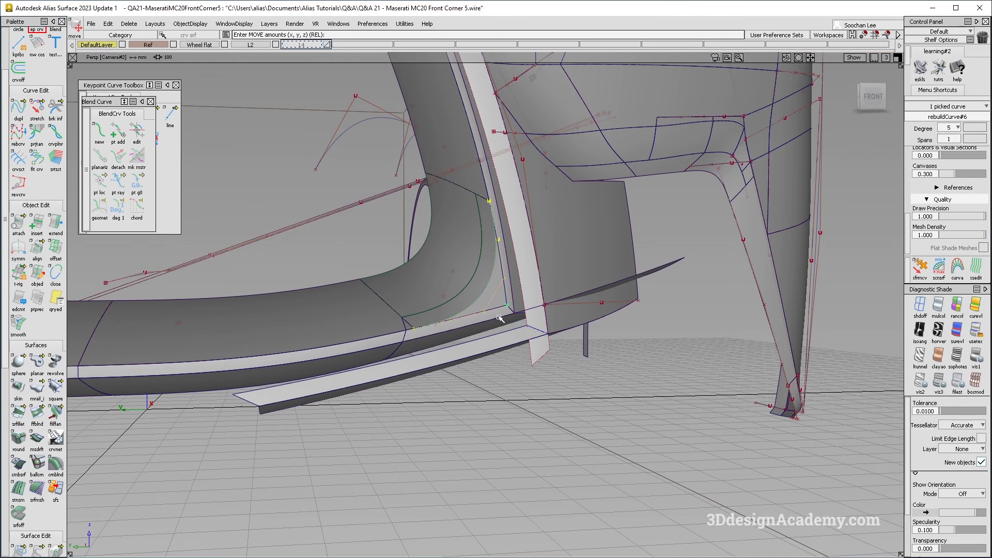
ctrl+shift+middle_drag(499, 318, 494, 319)
drag(517, 284, 513, 292)
ctrl+shift+middle_drag(490, 395, 527, 391)
drag(527, 391, 536, 390)
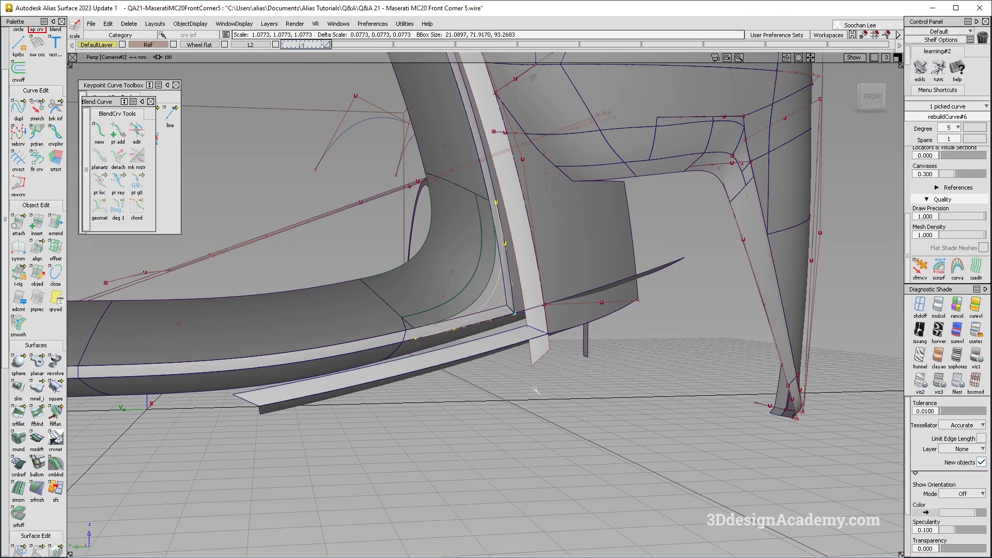
- Undo the last scaling of the duplicated edge curve and rescale it uniformly to about 1.083
key(ctrl+z)
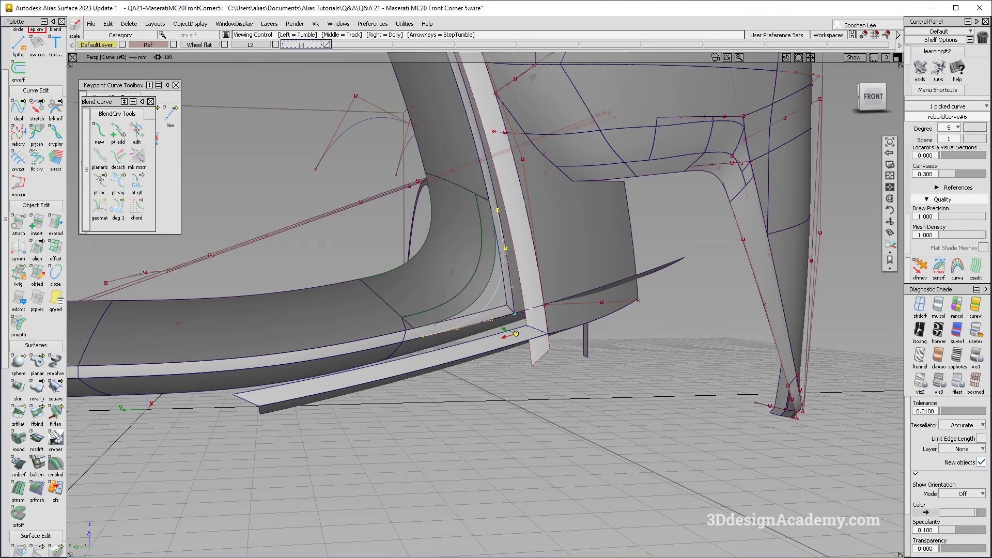
click(873, 97)
alt+shift+drag(567, 277, 554, 388)
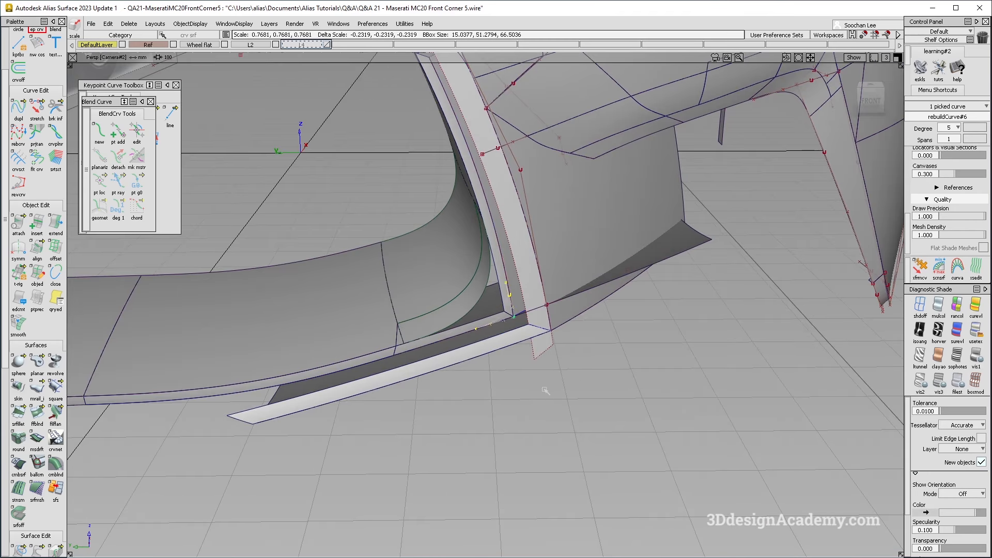
drag(553, 387, 546, 387)
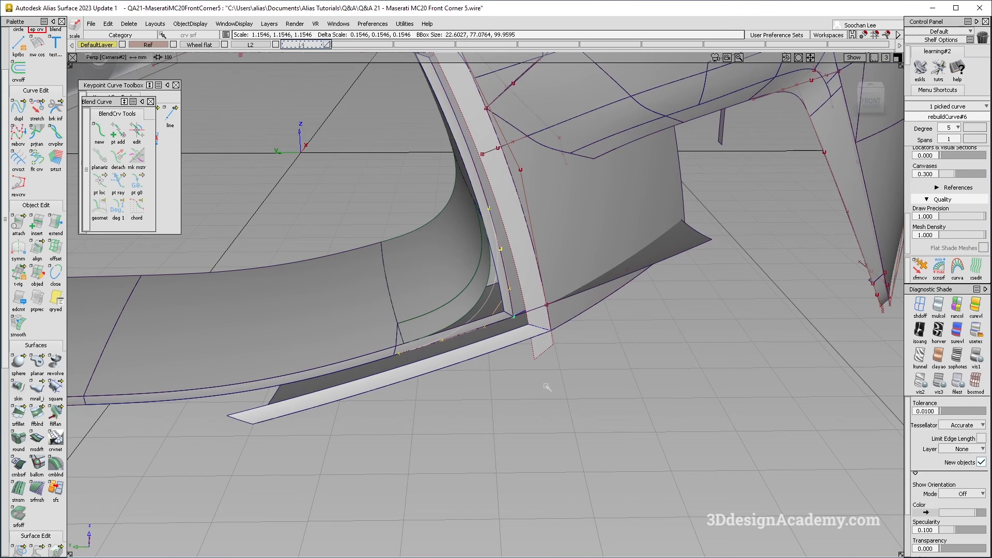
key(ctrl+z)
click(871, 99)
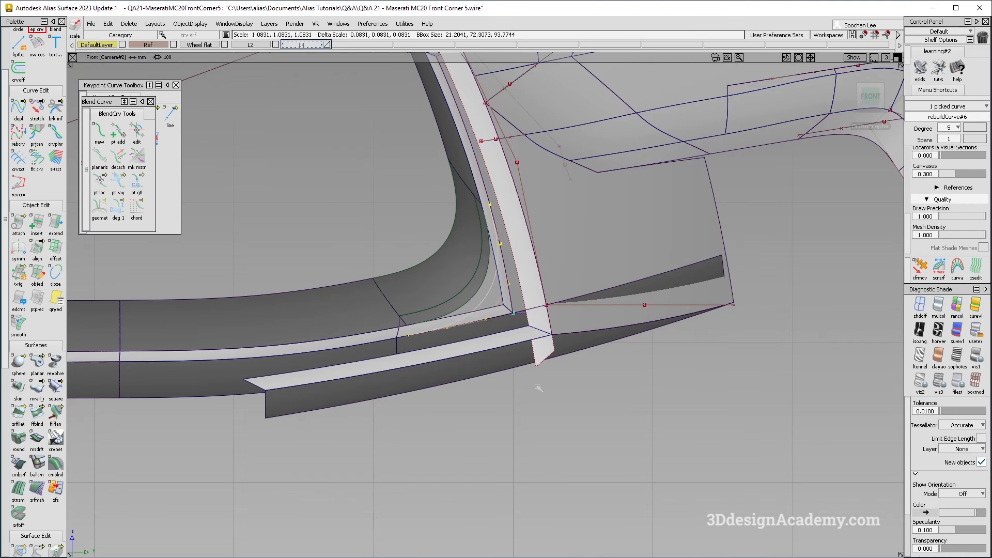
alt+shift+drag(527, 376, 492, 381)
- Align the lower end of the duplicated curve to the lower narrow strip's edge with G2 continuity
ctrl+shift+drag(492, 380, 461, 222)
alt+shift+right_drag(465, 230, 568, 207)
ctrl+shift+drag(409, 313, 410, 259)
click(37, 249)
alt+shift+middle_drag(414, 431, 465, 347)
click(414, 400)
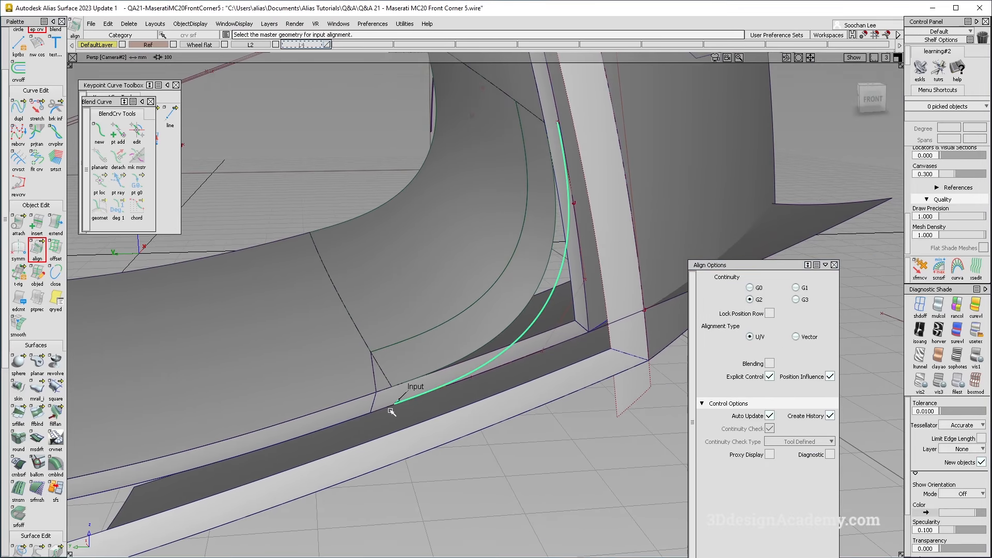
click(387, 406)
click(447, 412)
- Align the upper end of the duplicated curve to the upright strip's edge with G2 continuity
click(563, 141)
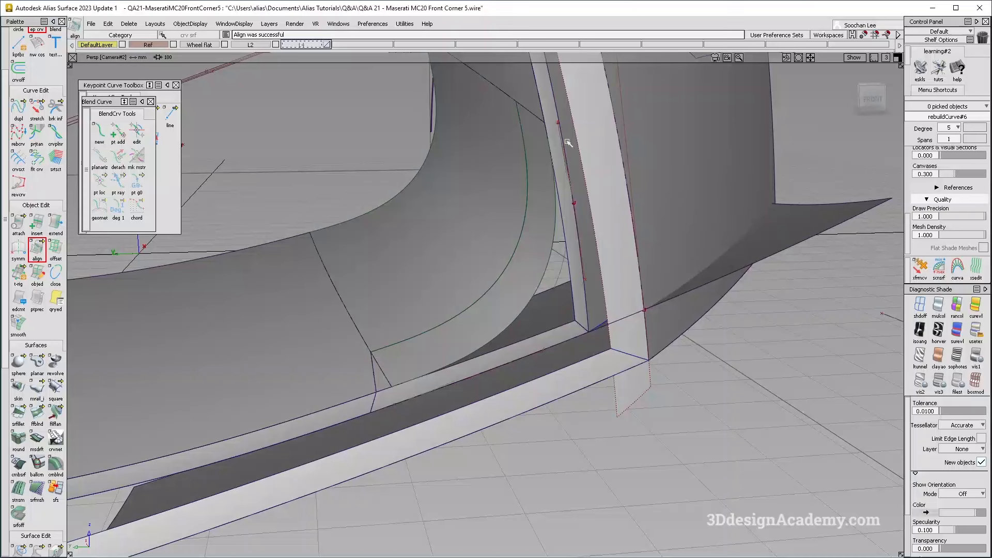
click(615, 147)
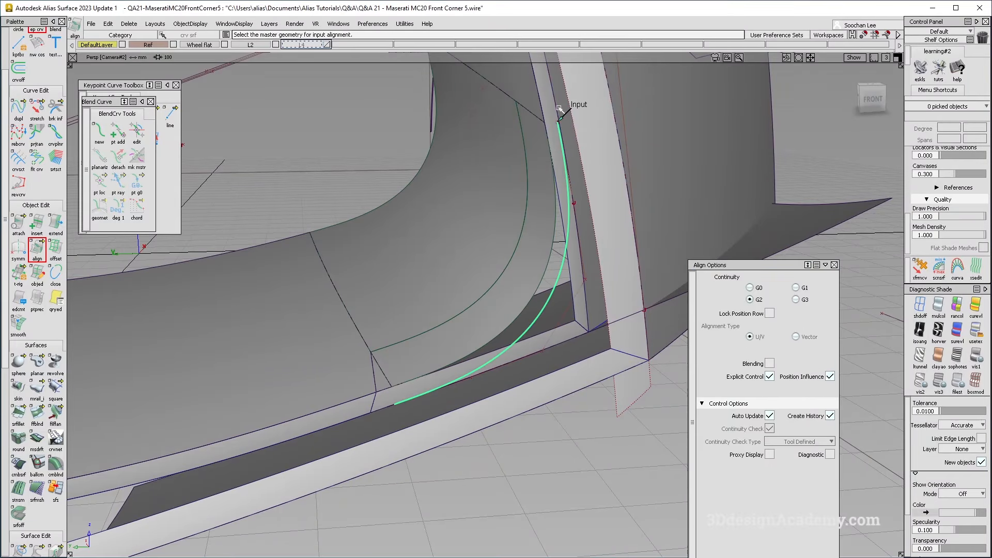
click(613, 115)
alt+shift+drag(613, 115, 608, 124)
scroll(43, 89, up, 3)
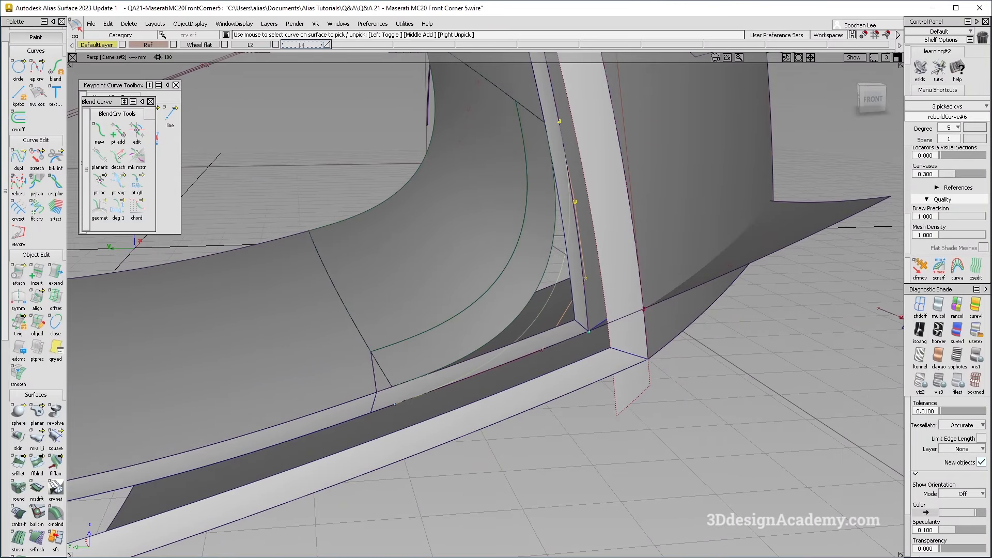
- Draw a short edit-point curve across each narrow strip, joining the fillet corner to the end of the aligned curve
click(38, 92)
click(546, 123)
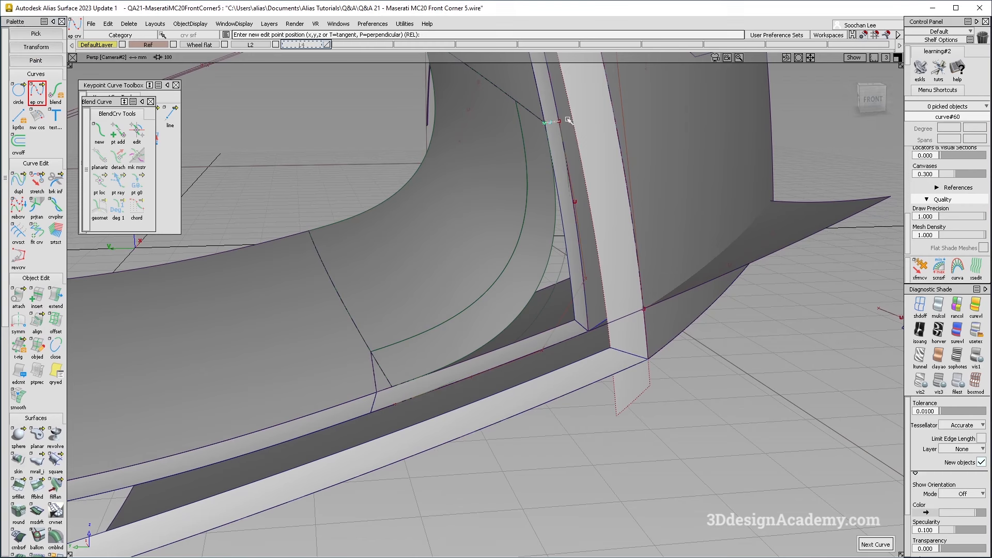
key(space)
click(372, 353)
- Project the two short cross curves onto the lower and upright narrow strips
scroll(36, 310, down, 8)
click(19, 424)
click(384, 397)
key(space)
click(393, 398)
key(space)
alt+shift+middle_drag(505, 190, 505, 249)
click(558, 196)
key(space)
click(551, 182)
key(space)
- Delete the two short cross curves used for the projection
ctrl+shift+drag(552, 258, 543, 228)
ctrl+shift+drag(515, 145, 537, 170)
click(550, 181)
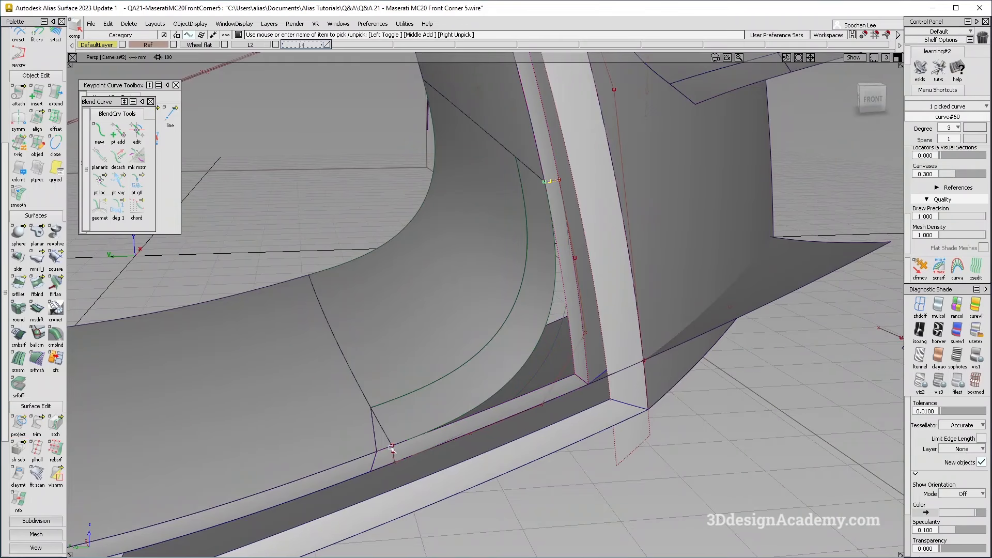
key(Delete)
key(Return)
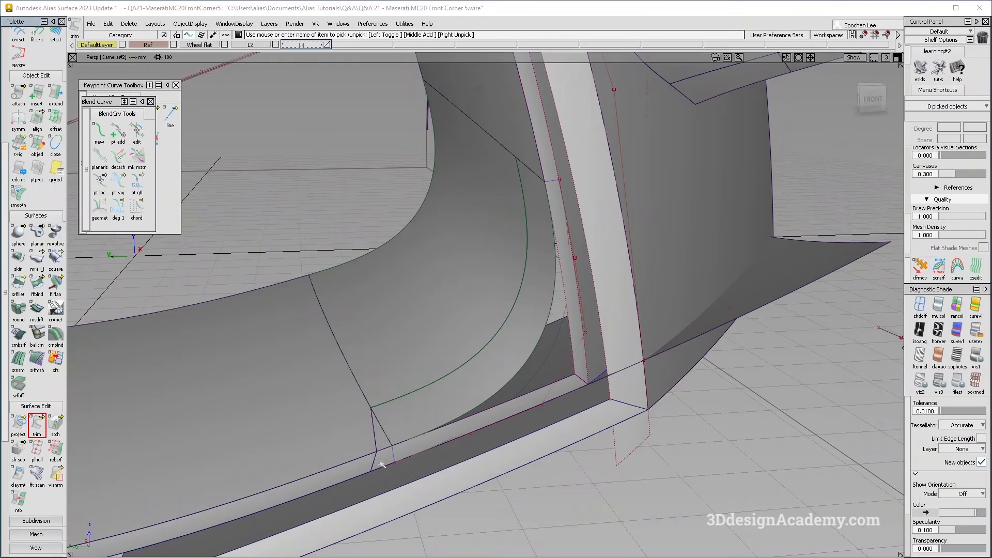
- Trim the lower and upright narrow strips back to the projected curves
click(381, 464)
key(space)
click(545, 163)
key(space)
- Build a square surface between the trimmed strip ends, the fillet edge and the aligned curve, with G2 curvature toward both strips
alt+shift+drag(452, 390, 335, 362)
ctrl+shift+drag(335, 362, 333, 297)
click(56, 259)
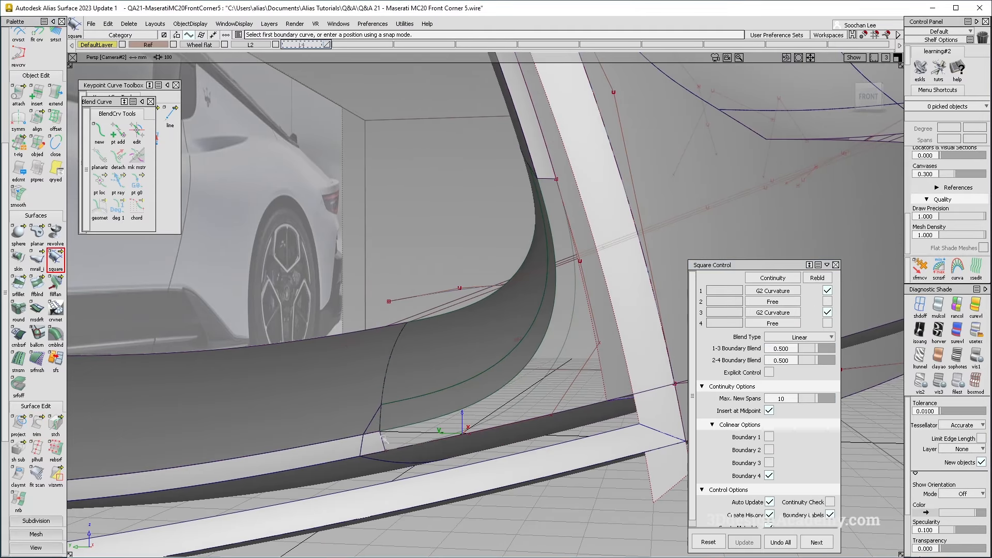
click(499, 398)
click(552, 193)
click(547, 183)
alt+shift+drag(547, 183, 821, 229)
alt+shift+drag(678, 285, 631, 277)
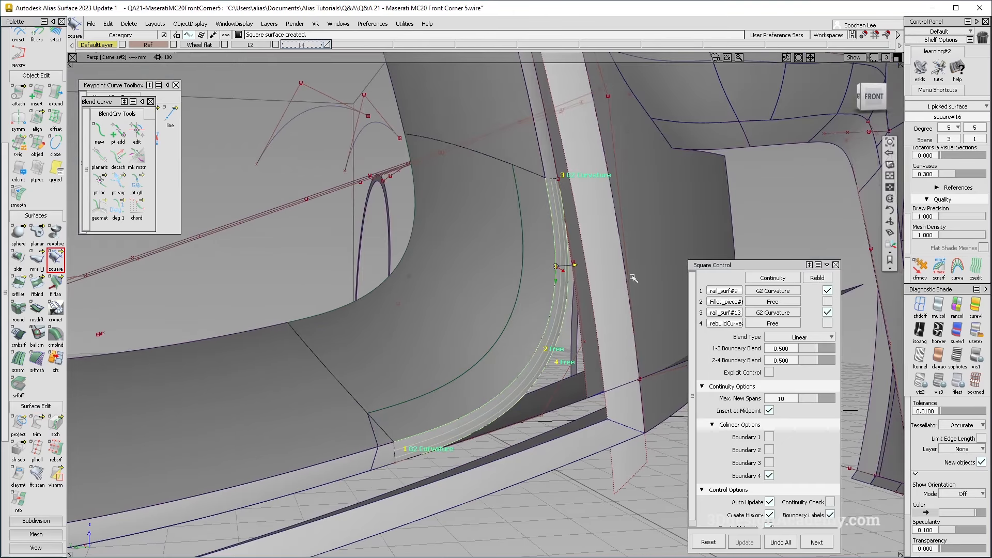
- Try the square surface with rebuild off on boundaries 1 and 3, and finish it with both boundaries rebuilt
click(828, 292)
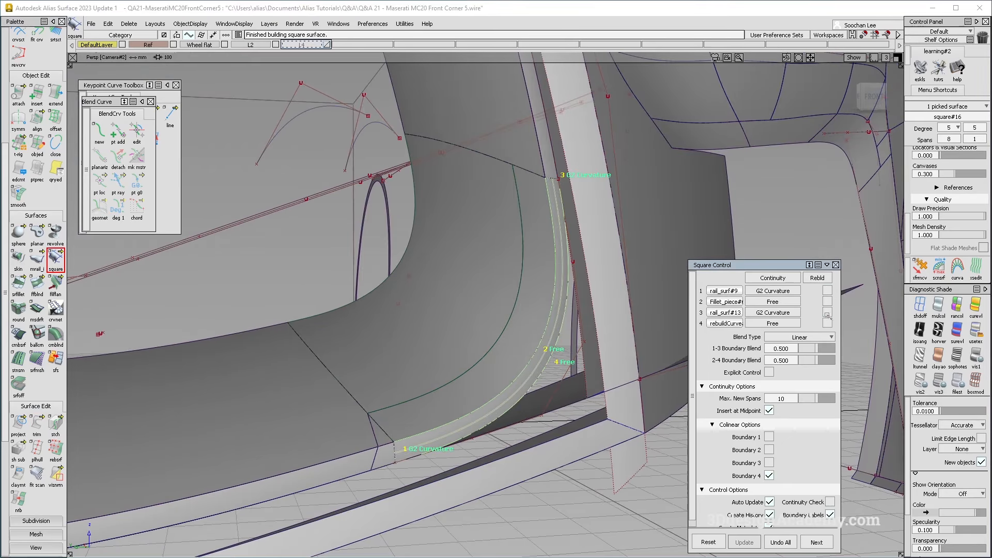
alt+shift+middle_drag(431, 447, 450, 362)
alt+shift+drag(450, 362, 414, 372)
key(space)
- Align the square surface's lower end to the lower strip with G2, one U span, position influence 1.0 and edge-aligned outer edges
alt+shift+right_drag(393, 369, 439, 425)
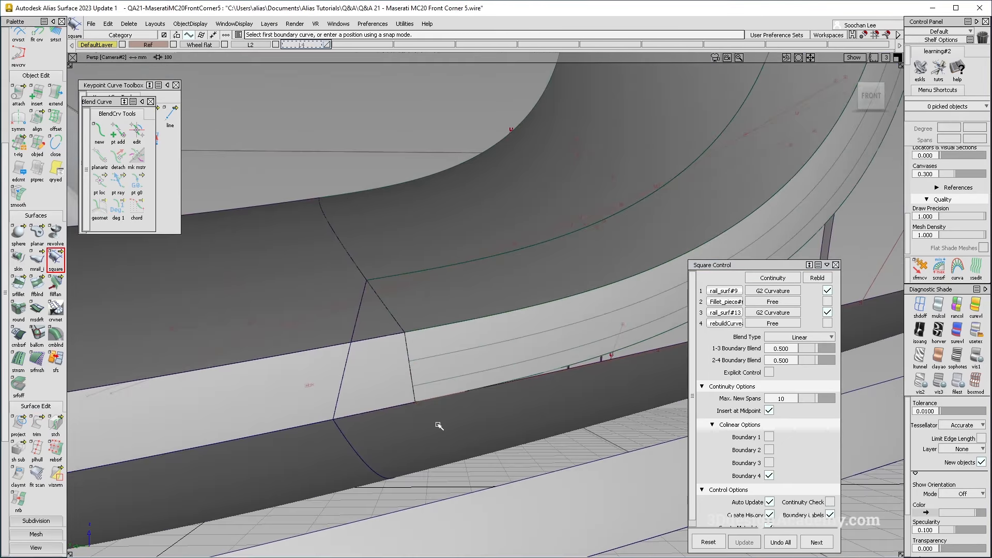
click(37, 118)
click(414, 367)
click(406, 368)
alt+shift+drag(558, 380, 480, 361)
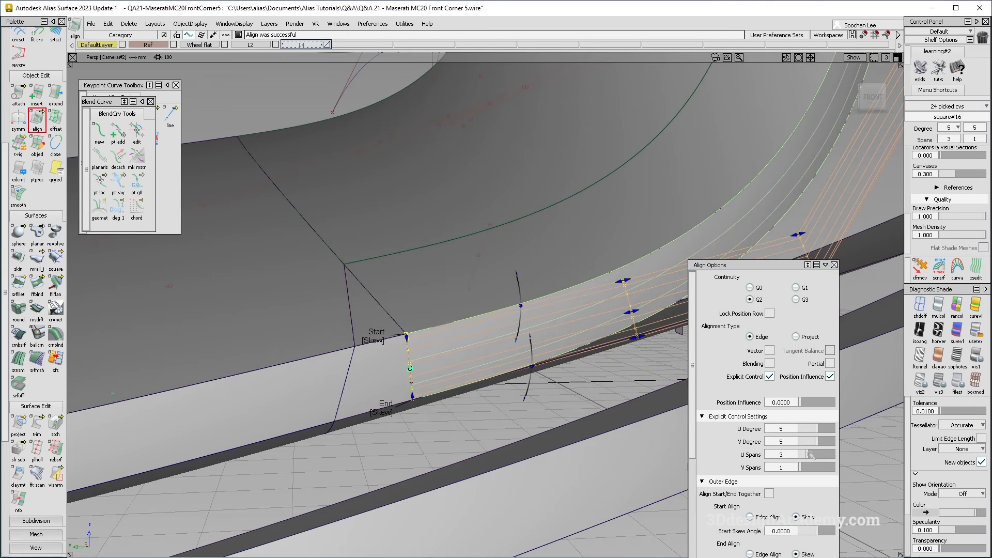
drag(811, 455, 700, 385)
alt+shift+drag(622, 325, 576, 277)
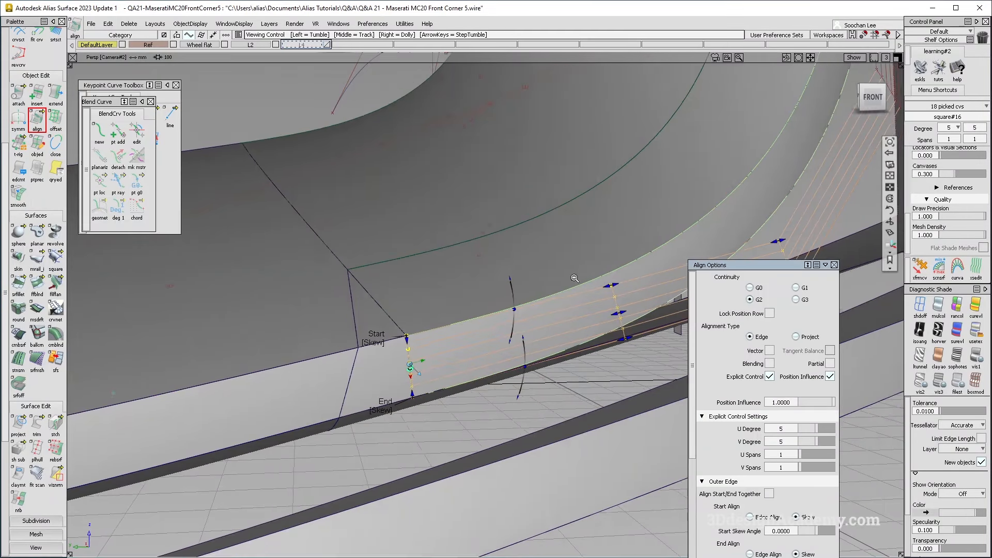
alt+shift+right_drag(576, 277, 554, 287)
alt+shift+drag(553, 288, 538, 298)
click(376, 410)
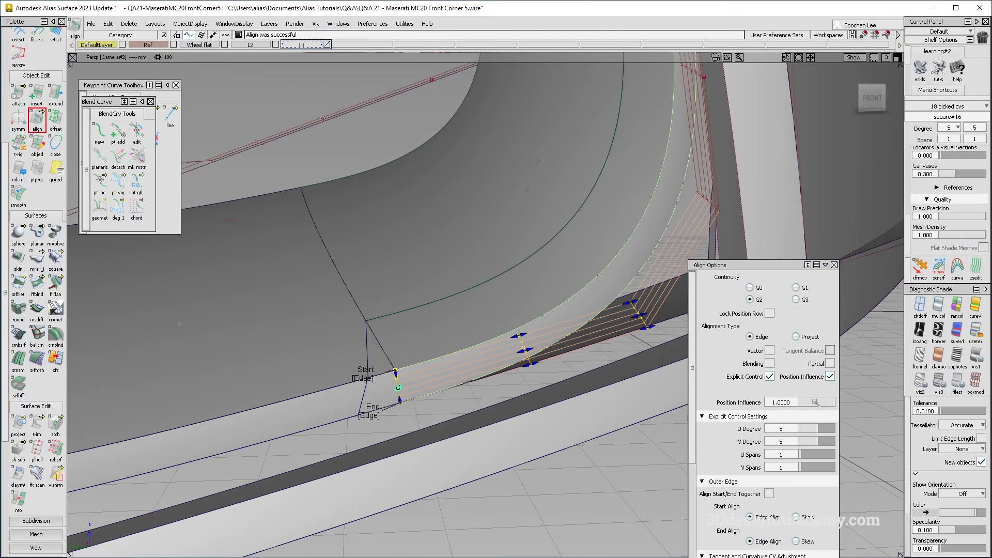
- Align the upper end of the corner square surface to the upright narrow strip with G2 continuity
alt+shift+middle_drag(607, 259, 565, 355)
key(space)
alt+shift+middle_drag(624, 187, 594, 218)
click(594, 217)
click(594, 213)
click(589, 198)
alt+shift+right_drag(578, 227, 496, 403)
alt+shift+middle_drag(485, 465, 474, 388)
- Isolate the corner square surface and the two large surfaces behind the strips by hiding everything else, and delete their construction history
ctrl+shift+drag(474, 388, 500, 292)
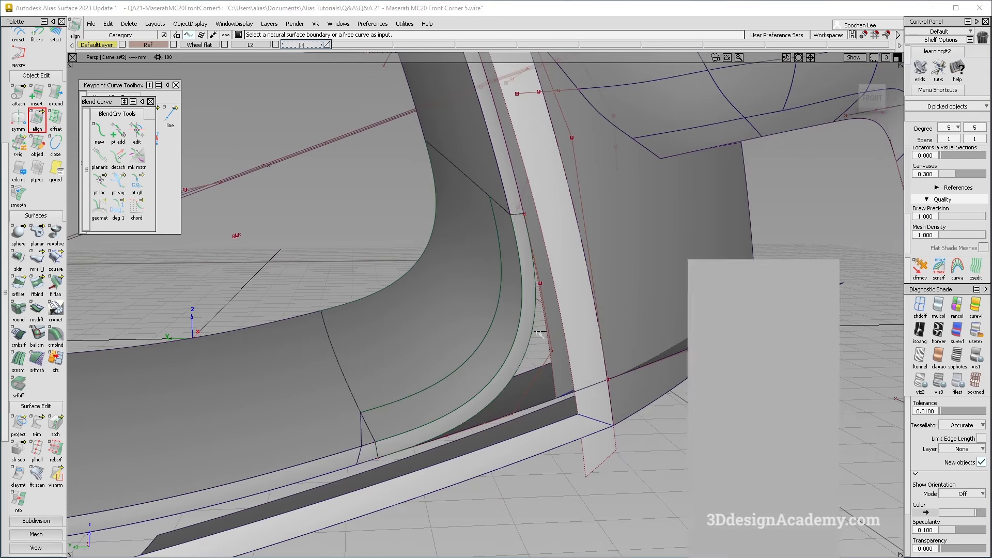
alt+shift+drag(564, 346, 593, 320)
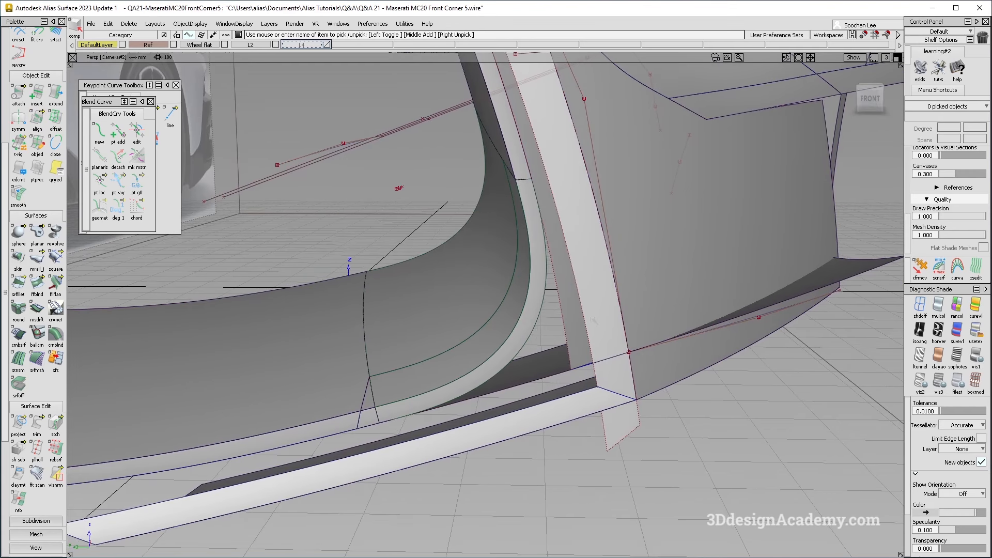
alt+shift+drag(593, 320, 558, 314)
key(s)
click(529, 343)
click(587, 349)
click(549, 379)
alt+shift+drag(549, 378, 499, 408)
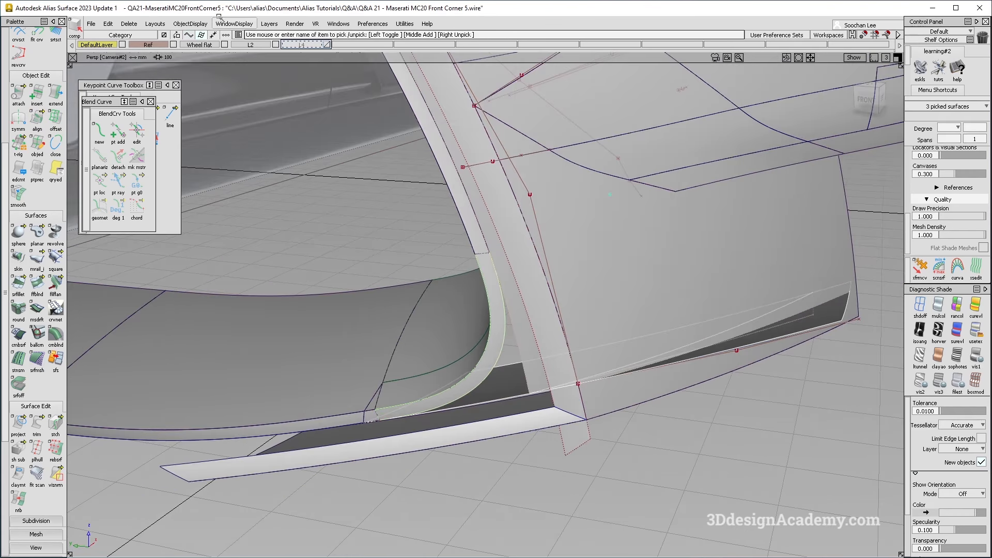
click(190, 23)
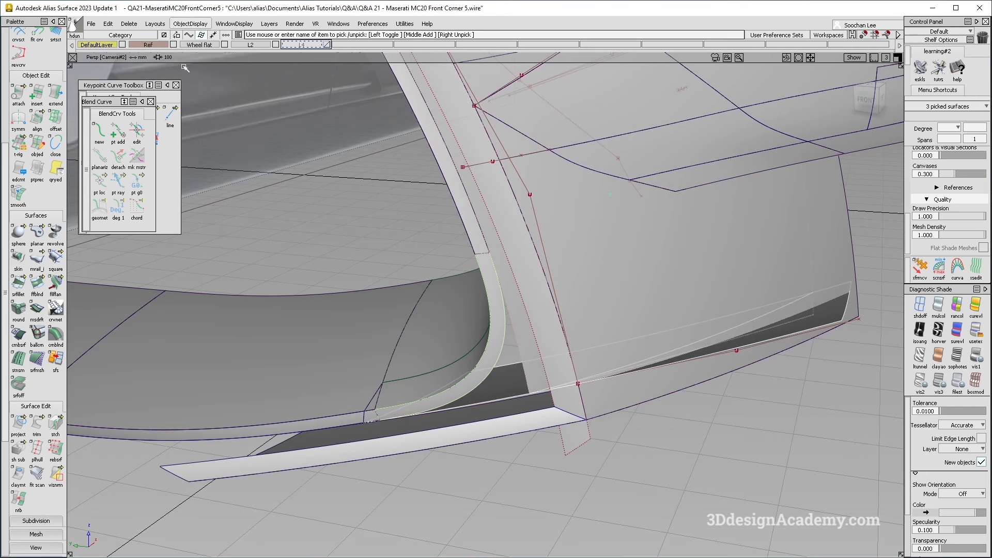
click(196, 86)
click(135, 24)
click(158, 49)
- Set the aligned corner curve's pivot at the sharp corner and move the curve to the far corner of the two large surfaces
alt+shift+drag(618, 207, 554, 350)
alt+shift+drag(546, 441, 538, 381)
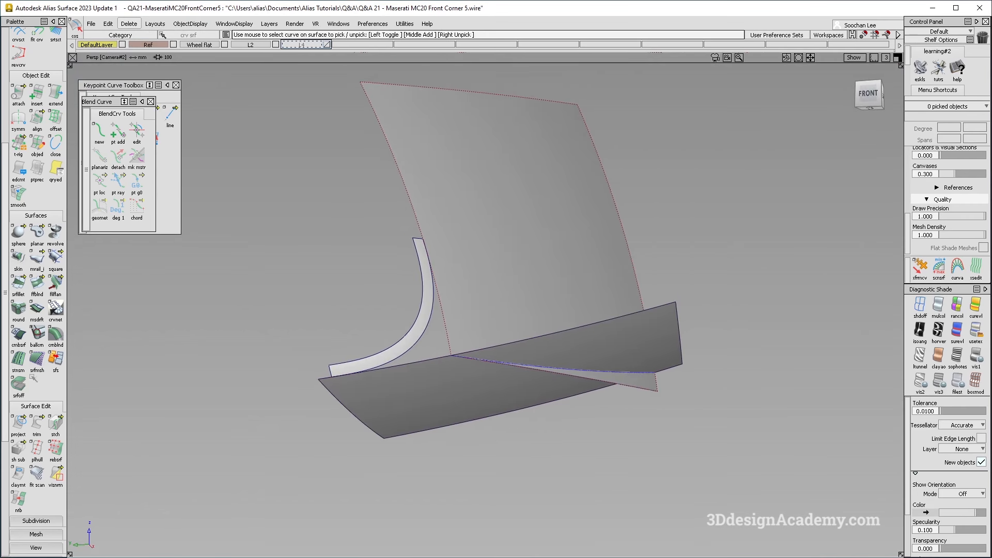
scroll(26, 260, up, 4)
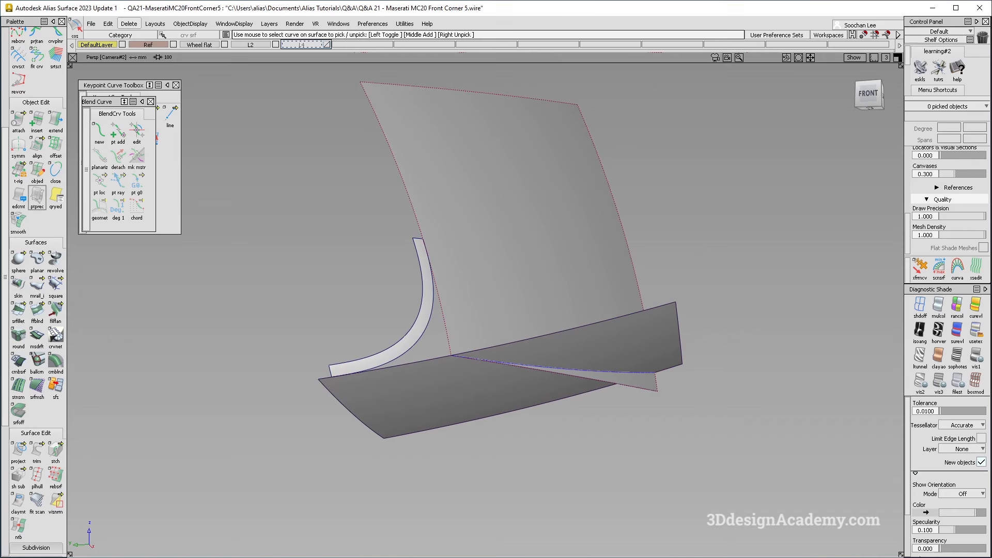
click(455, 351)
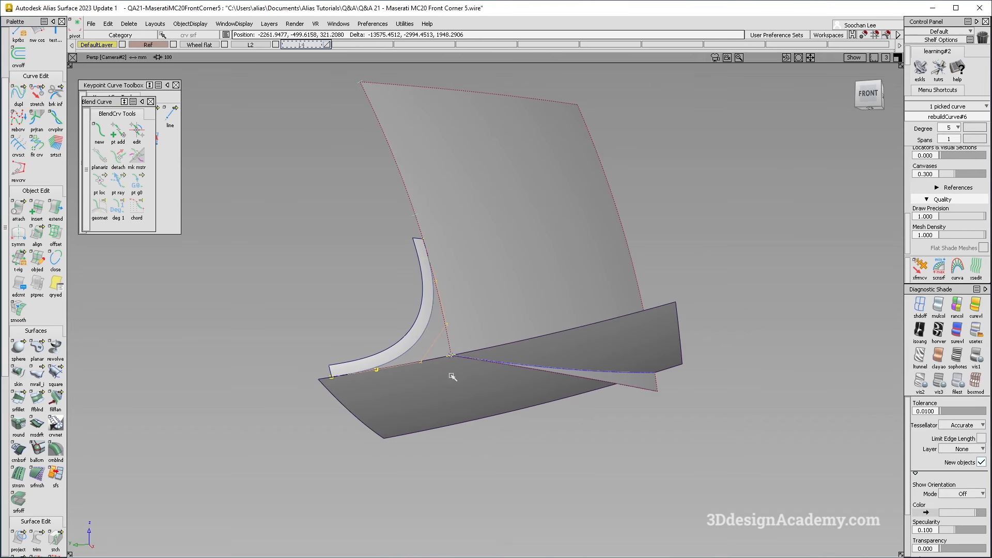
alt+shift+drag(712, 380, 515, 317)
click(20, 259)
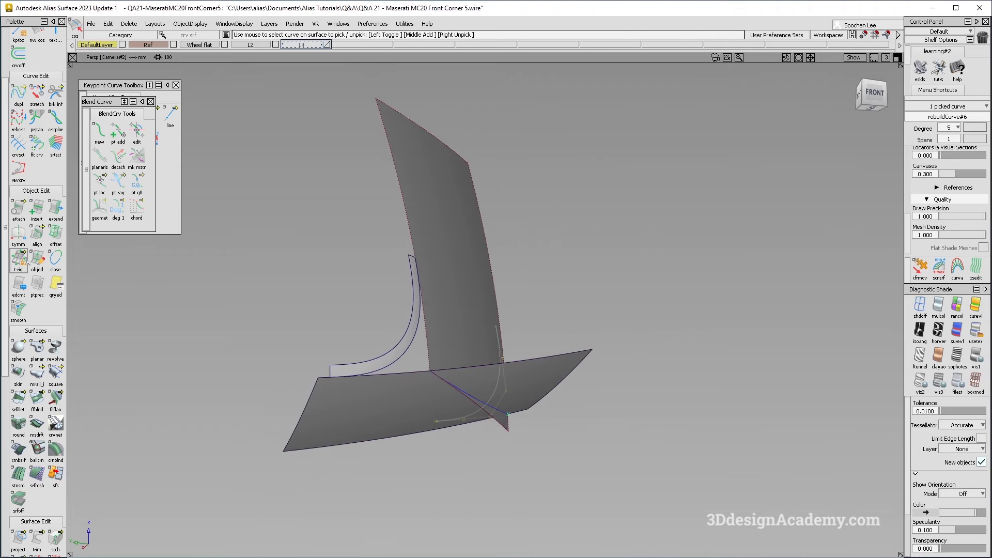
click(40, 239)
alt+shift+drag(425, 449, 439, 462)
alt+shift+click(491, 410)
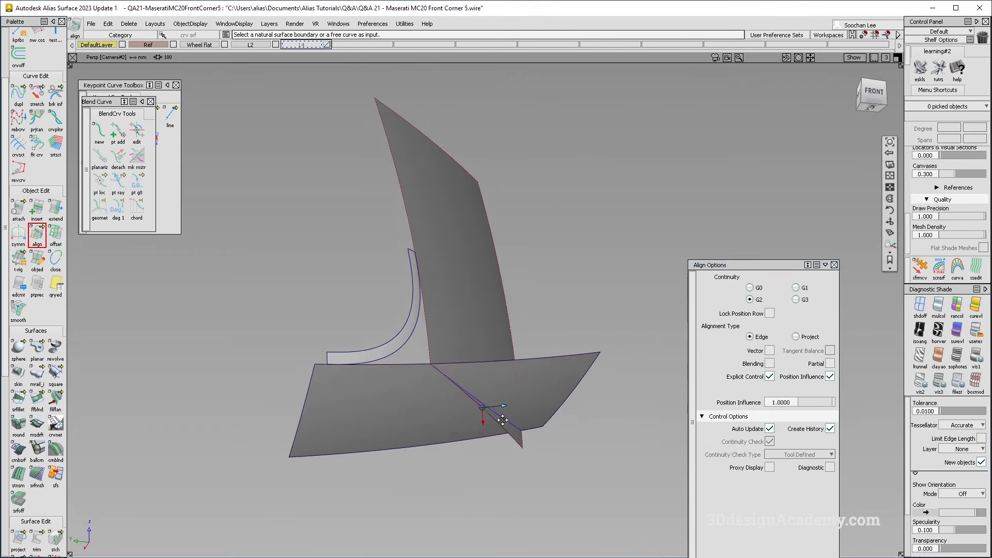
alt+shift+drag(501, 420, 481, 449)
alt+shift+middle_drag(481, 450, 434, 335)
ctrl+shift+drag(434, 336, 476, 323)
click(476, 321)
- Measure the distance between the two ends of the moved curve and delete the curve
ctrl+shift+drag(359, 439, 340, 279)
scroll(48, 456, down, 3)
scroll(49, 455, down, 5)
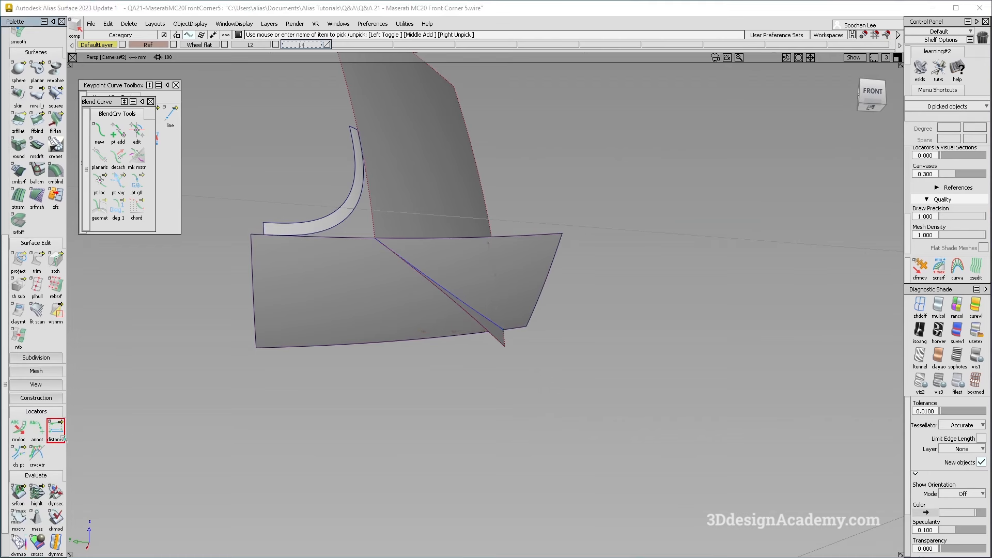
alt+shift+drag(461, 225, 453, 373)
ctrl+shift+drag(454, 299, 488, 291)
drag(436, 212, 525, 295)
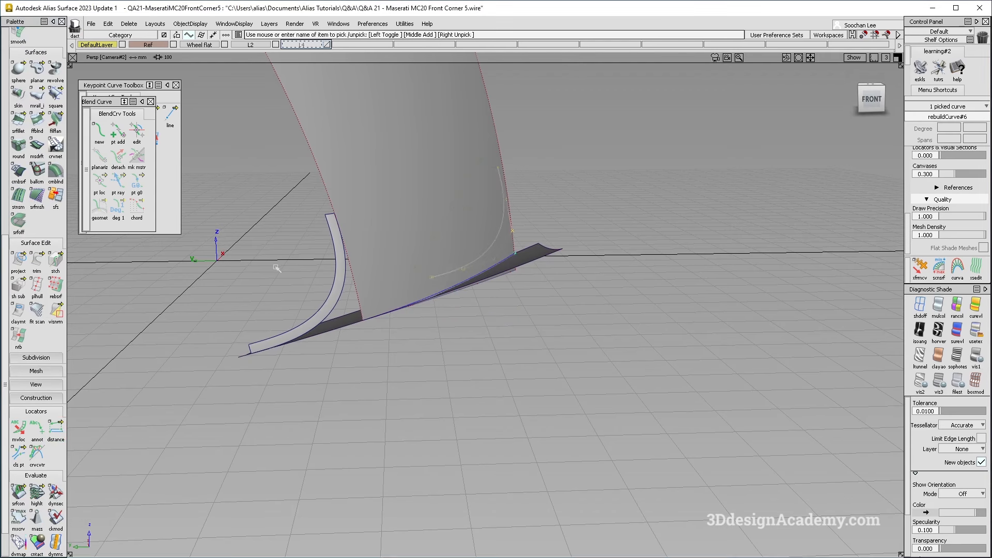
key(Delete)
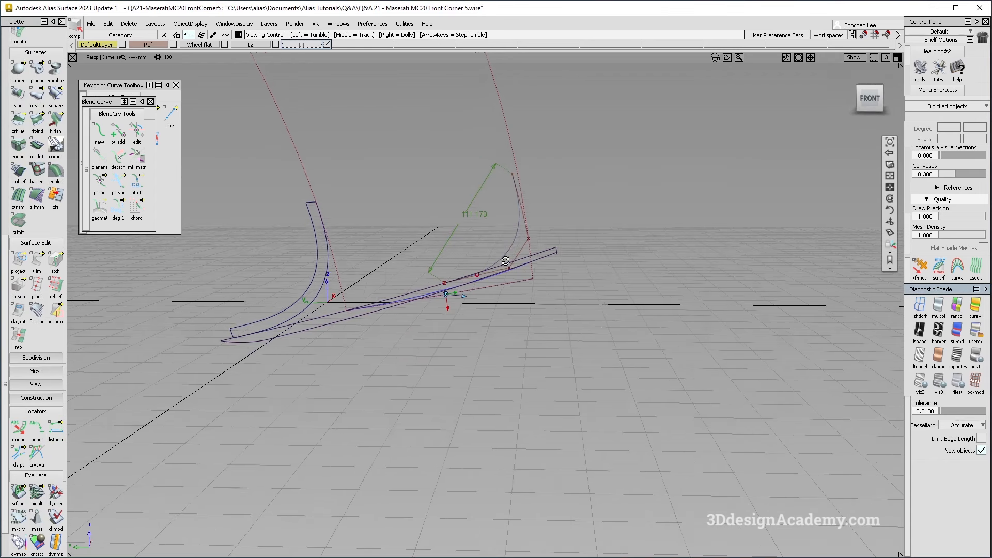
key(Delete)
- Build a G2 curvature curve fillet with chordal length 110 between the two large surfaces' edges at the far corner
scroll(29, 108, up, 5)
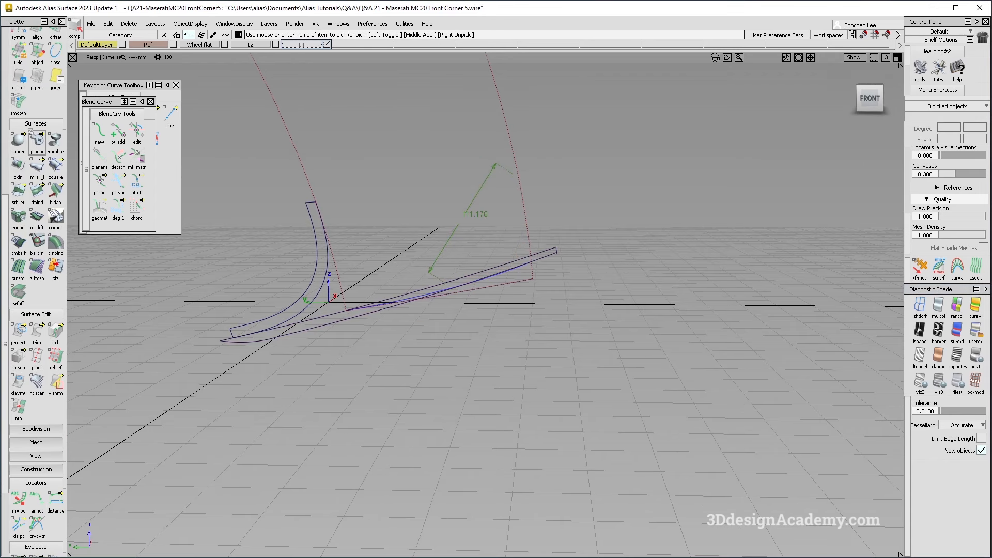
drag(18, 148, 74, 147)
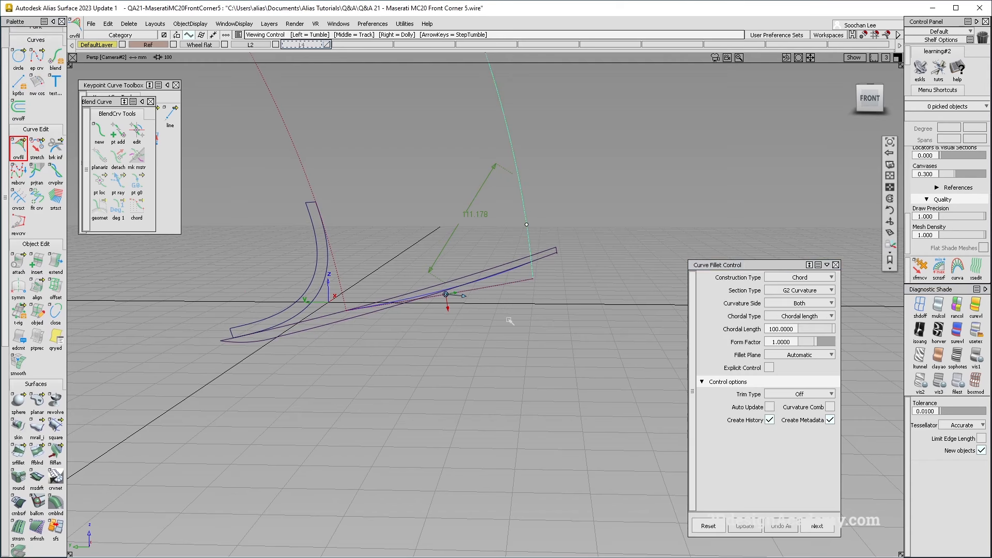
alt+shift+drag(512, 319, 481, 325)
click(459, 314)
click(526, 257)
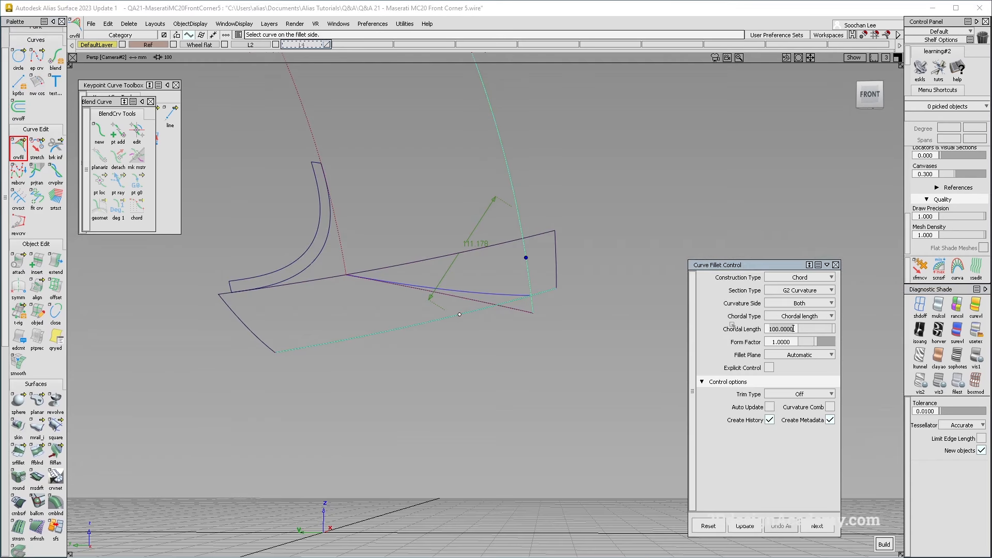
text(110)
key(Return)
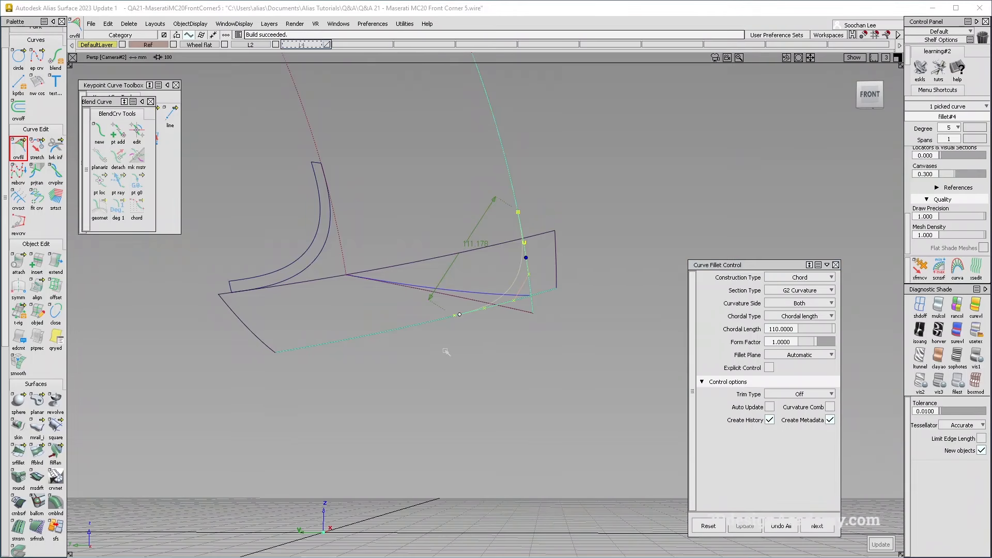
alt+shift+drag(408, 333, 488, 295)
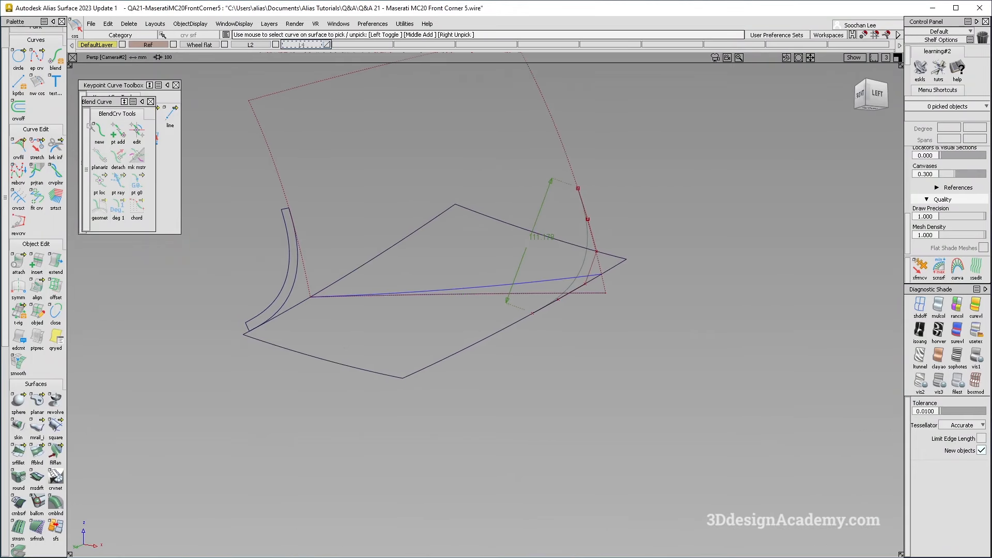
- Fit a degree 2, single-span curve to the shared edge between the two large surfaces
click(36, 198)
click(492, 287)
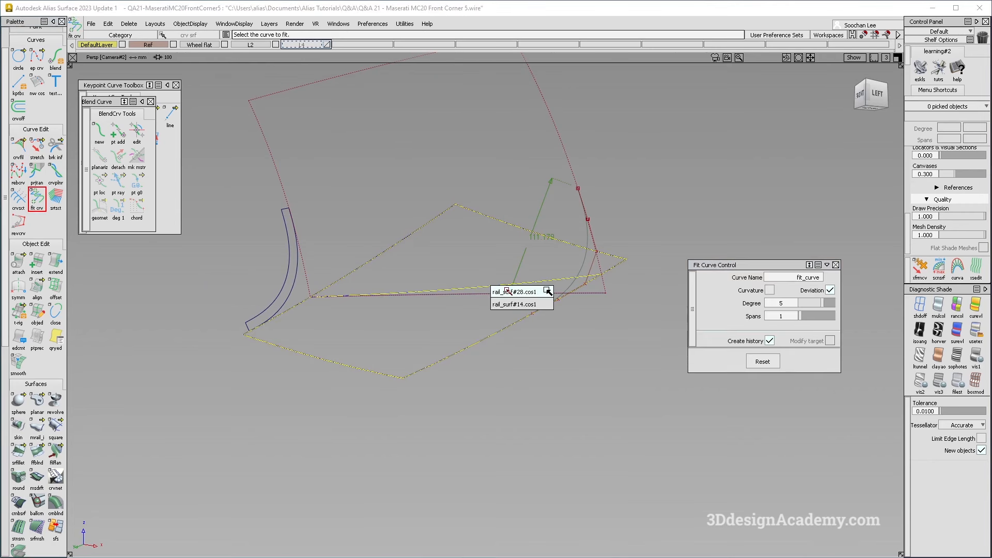
drag(813, 306, 806, 307)
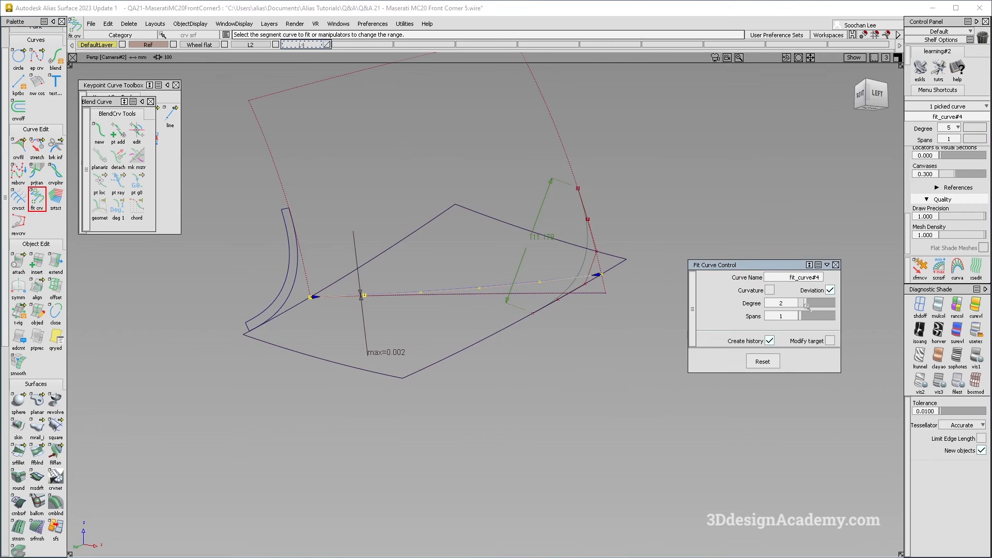
ctrl+shift+drag(406, 268, 472, 316)
click(449, 291)
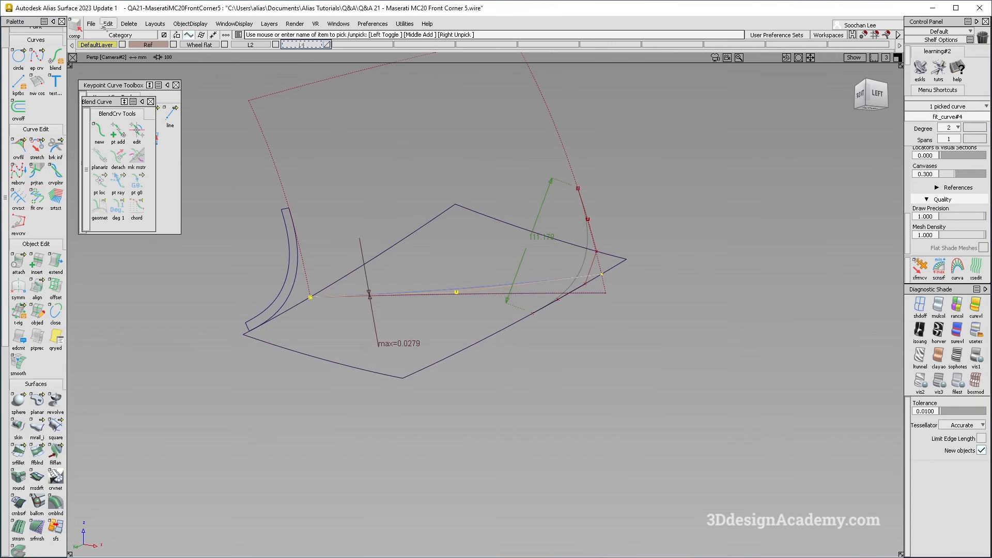
- Move the fitted curve to one end of the corner square surface's outer edge and place a pasted copy at the other end
click(107, 24)
click(141, 49)
ctrl+alt+drag(326, 298, 307, 298)
ctrl+shift+middle_drag(303, 343, 302, 360)
ctrl+alt+drag(285, 302, 237, 352)
key(ctrl+c)
key(ctrl+v)
ctrl+shift+drag(342, 209, 310, 206)
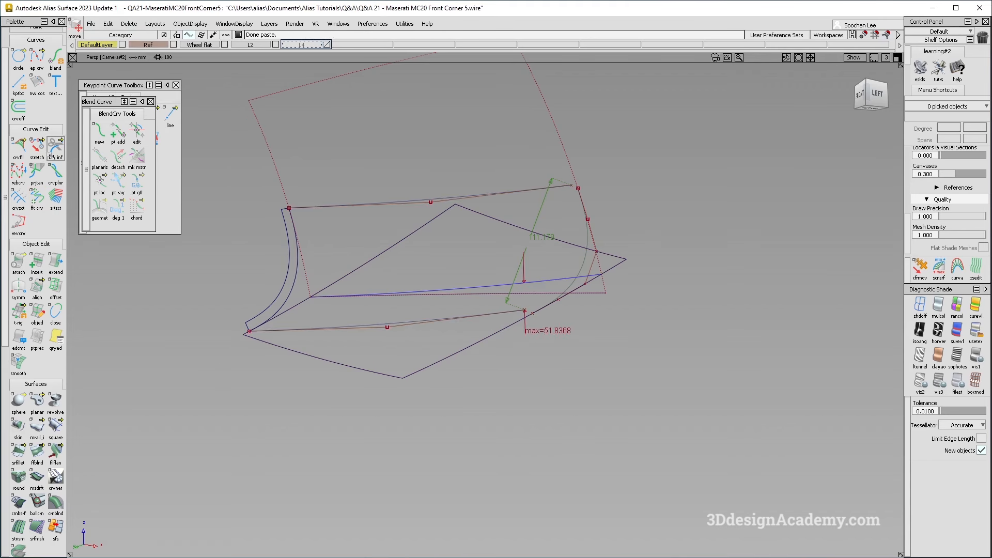
- Stretch the far ends of the two fitted curves to snap onto the two ends of the curvature curve fillet
click(52, 155)
click(558, 189)
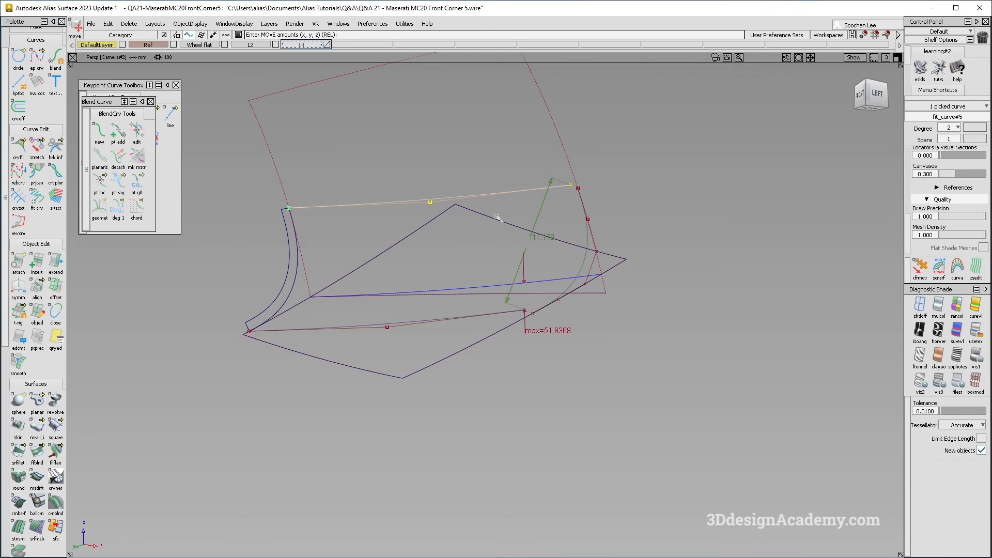
ctrl+shift+drag(497, 218, 464, 215)
click(37, 149)
click(541, 186)
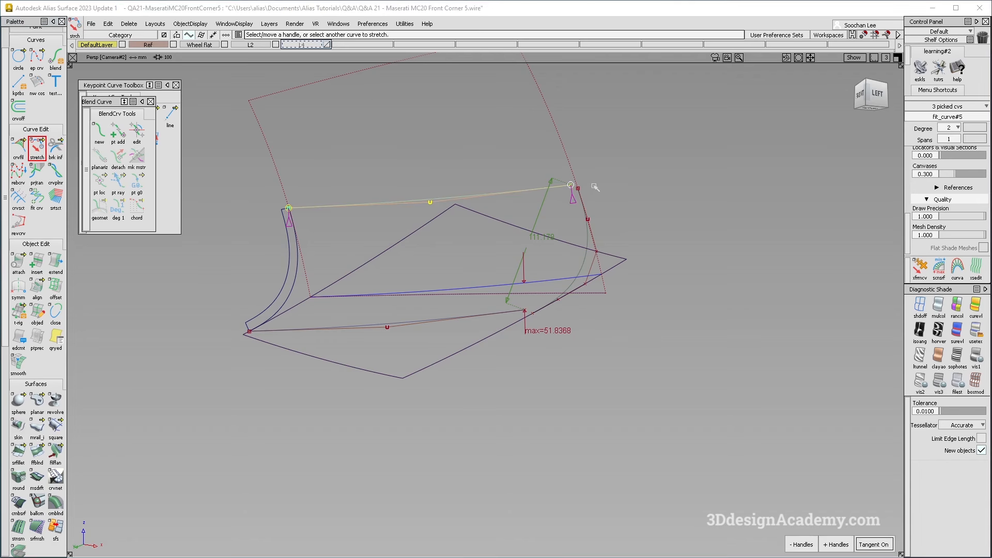
ctrl+drag(570, 185, 577, 188)
click(507, 318)
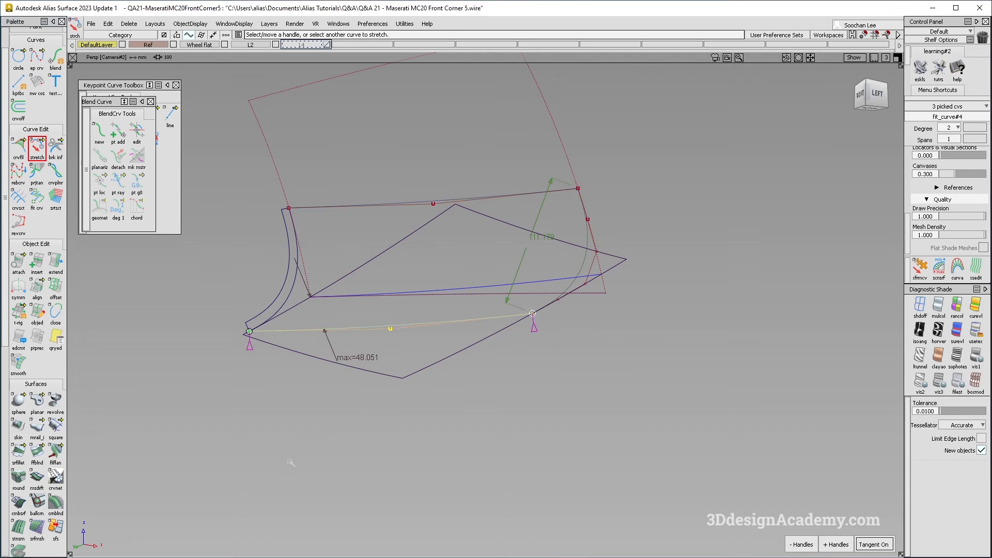
- Project the two stretched curves onto the large surfaces along the surface normal and trim off the sharp corner area between them
scroll(31, 465, down, 3)
click(18, 493)
click(480, 298)
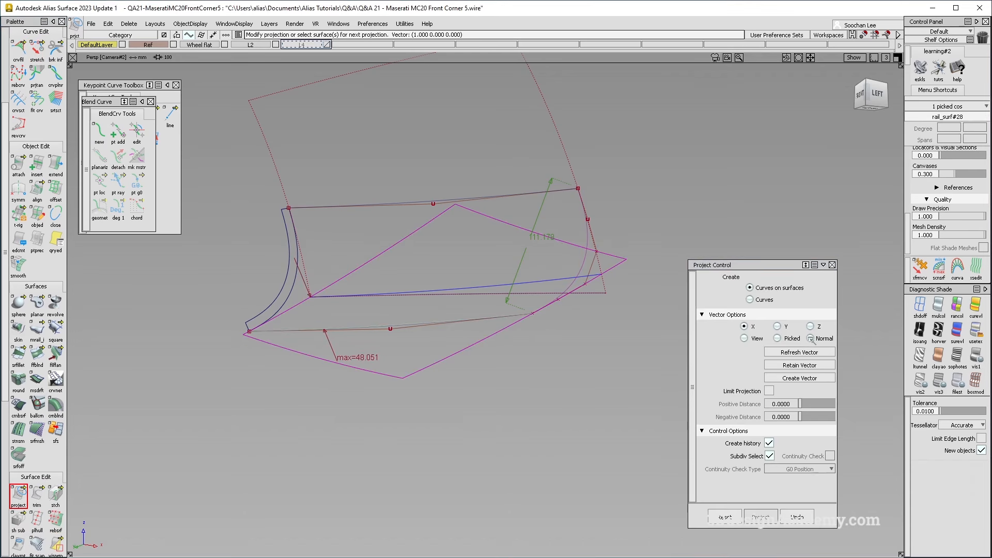
click(810, 339)
alt+shift+drag(491, 305, 412, 194)
click(411, 194)
mouse_move(405, 310)
ctrl+shift+mouse_down()
mouse_move(405, 204)
mouse_move(365, 180)
mouse_move(418, 248)
ctrl+shift+mouse_up()
click(405, 195)
click(378, 316)
click(37, 495)
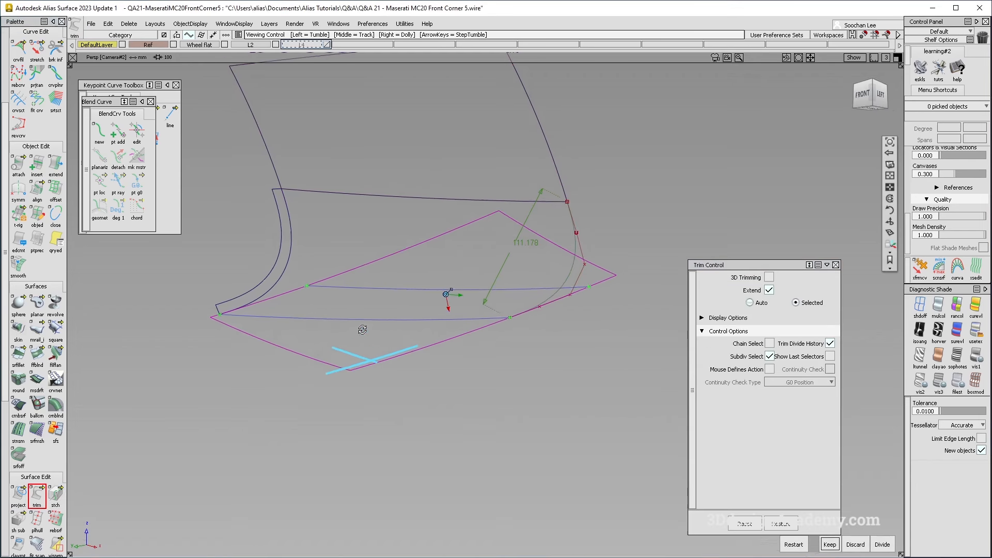
- Build a square surface from the trimmed edges, corner strip edge and fillet curve, with G2 on both trimmed edges and boundary 4 colinearity off
click(55, 330)
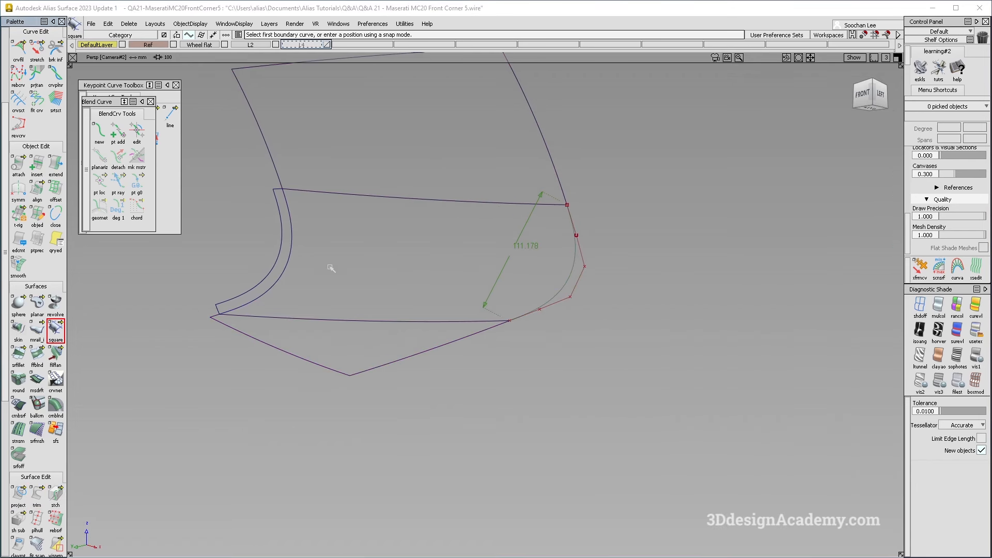
click(288, 255)
click(579, 258)
click(352, 317)
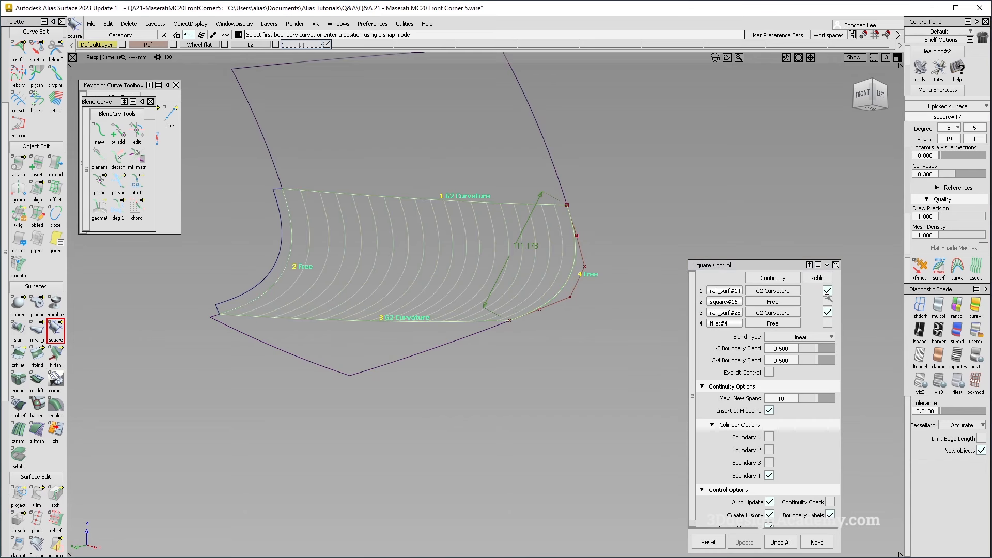
click(769, 475)
- Turn on explicit control for the square surface with degree 5 and 1 span in U and V
alt+shift+drag(421, 262, 439, 282)
click(407, 250)
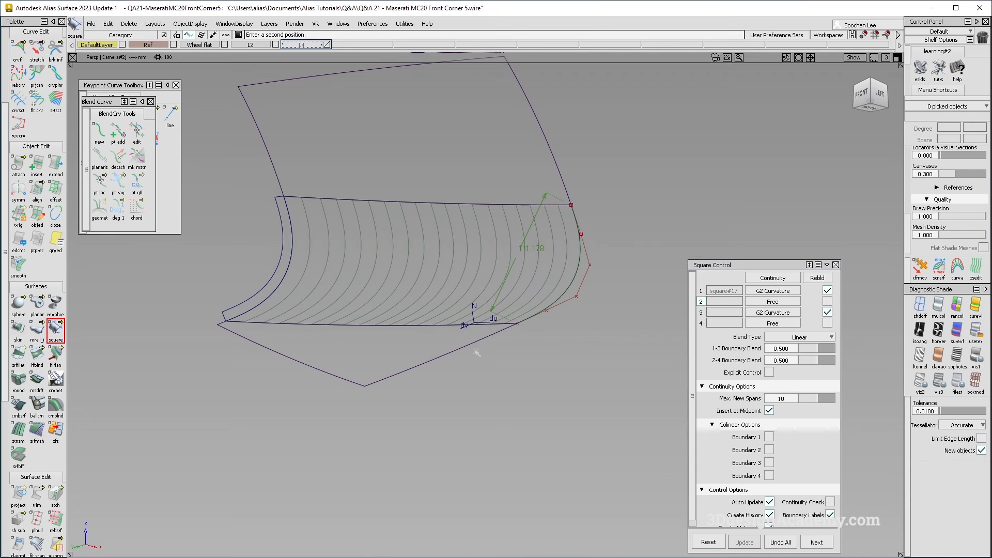
ctrl+shift+drag(539, 356, 462, 305)
click(473, 261)
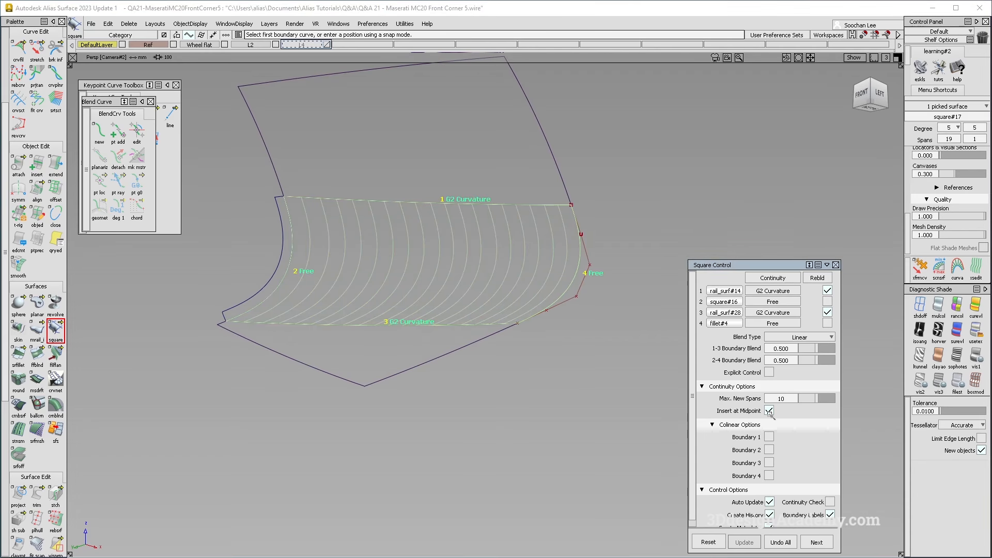
click(769, 371)
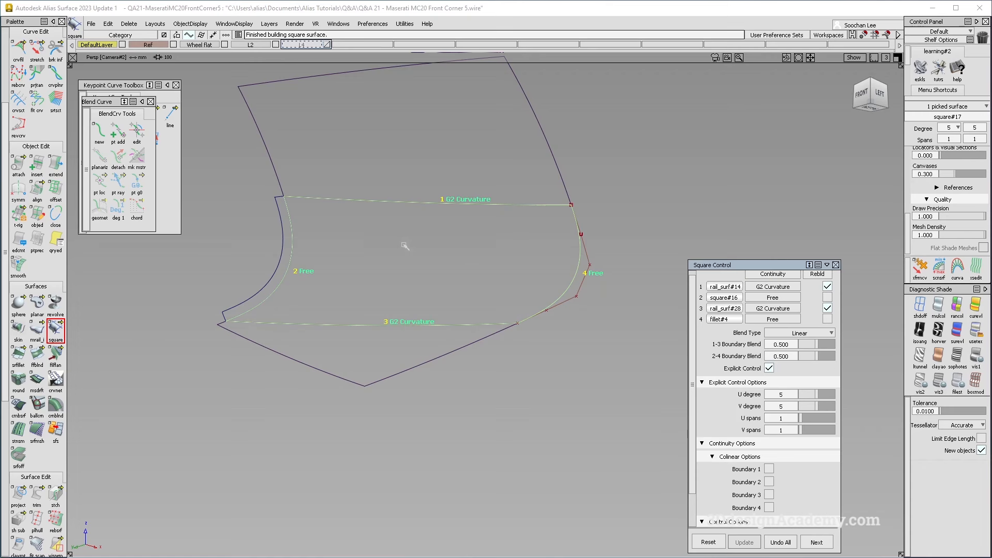
- Delete the leftover construction curves and distance locator around the rounded square surface
ctrl+shift+right_drag(369, 229, 455, 318)
alt+shift+drag(449, 310, 453, 296)
ctrl+shift+right_drag(549, 226, 452, 323)
ctrl+shift+drag(450, 339, 390, 281)
mouse_move(283, 172)
mouse_down()
mouse_move(672, 431)
mouse_move(677, 423)
mouse_up()
key(Delete)
key(Return)
- Make all the hidden front-end geometry visible again
click(190, 23)
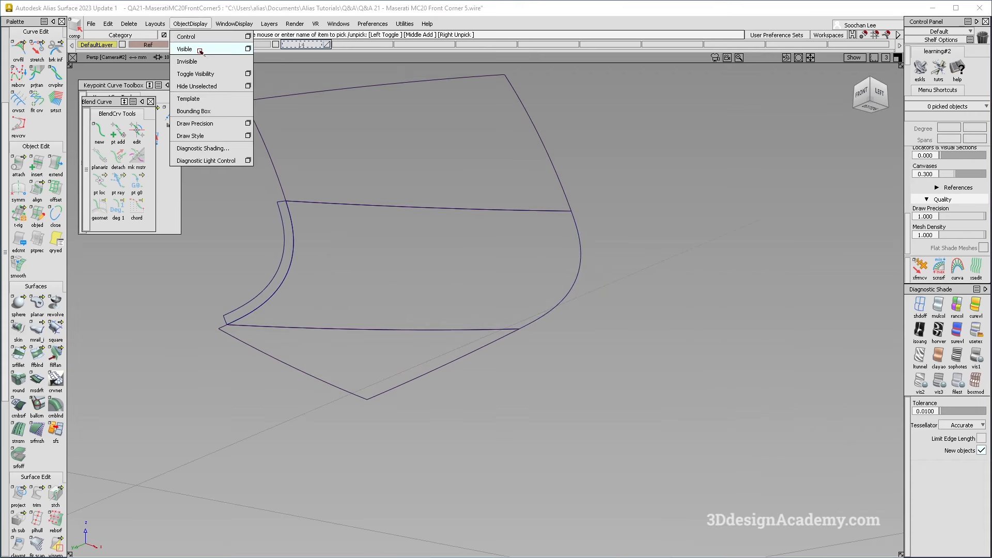
click(199, 47)
alt+shift+drag(392, 259, 434, 256)
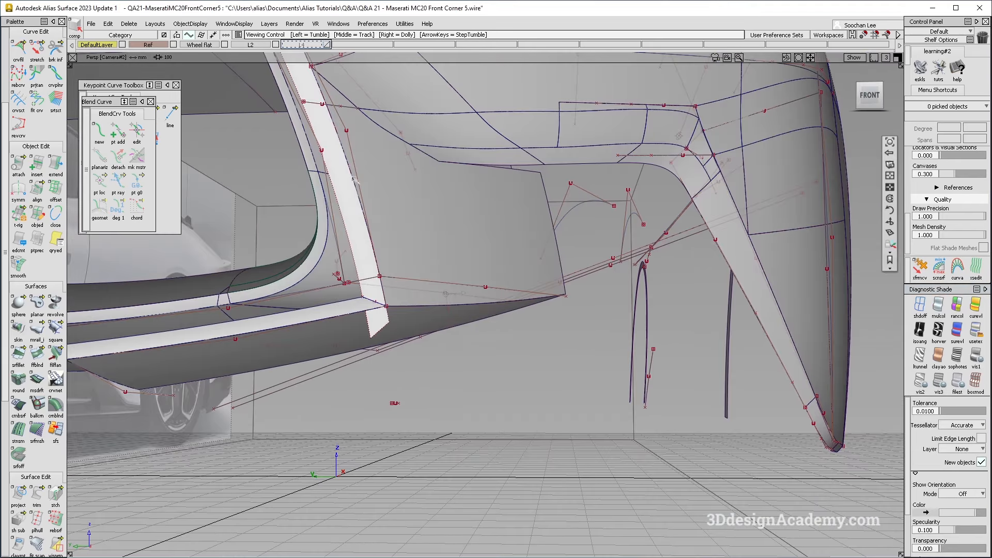
alt+shift+drag(369, 299, 408, 242)
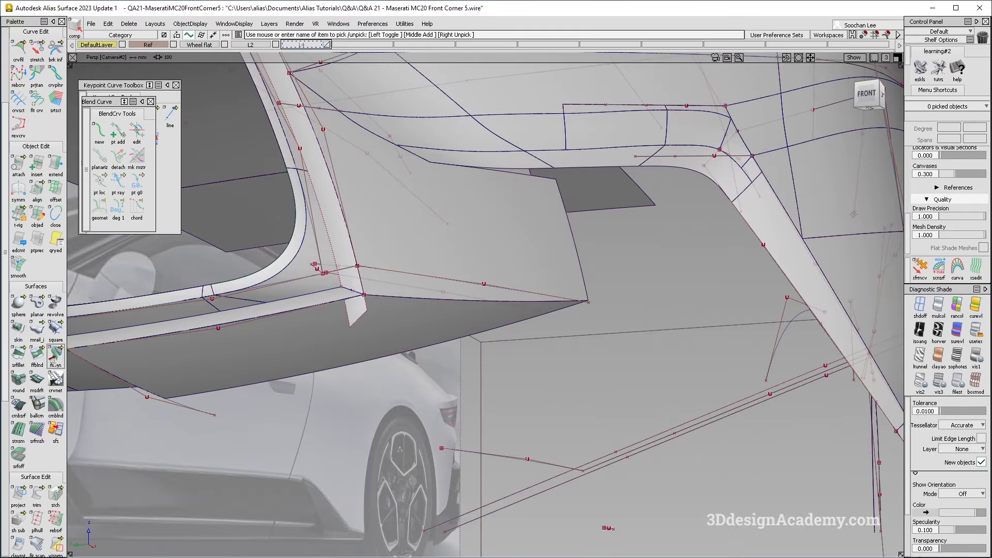
- Try a G2 curvature surface fillet with chordal length 100 between the two outer large surfaces, inspect it and undo it
click(18, 355)
click(355, 310)
alt+shift+drag(355, 310, 362, 300)
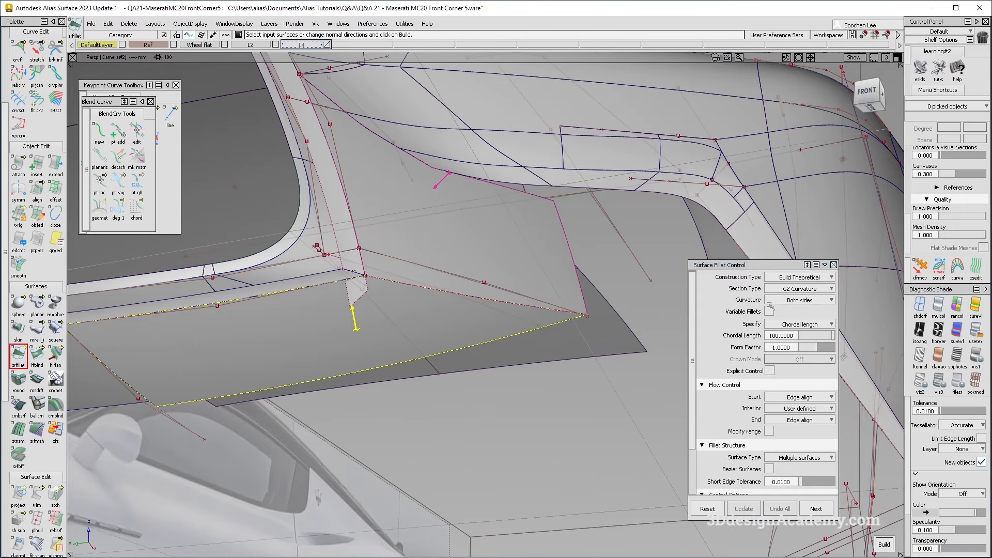
click(523, 341)
alt+shift+drag(523, 341, 401, 246)
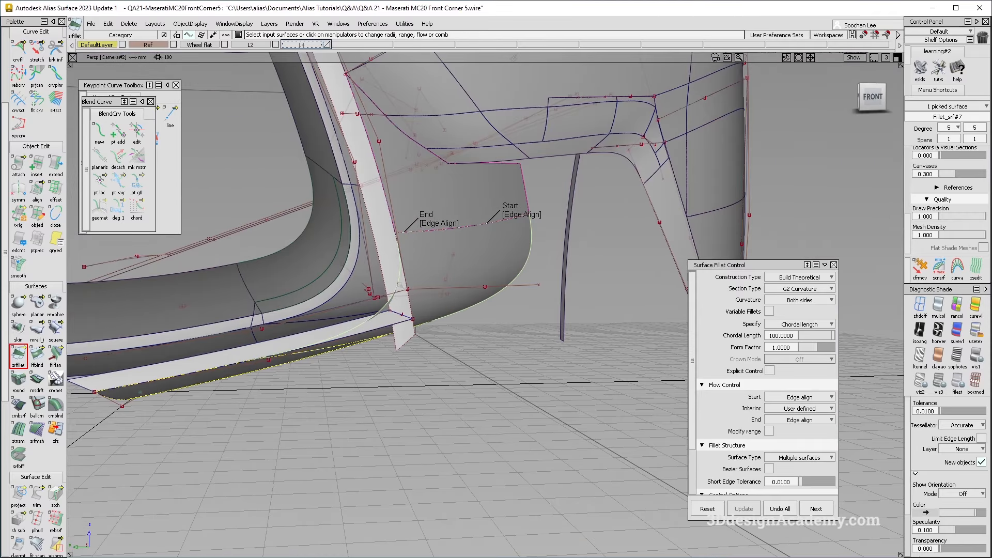
alt+shift+drag(335, 310, 347, 302)
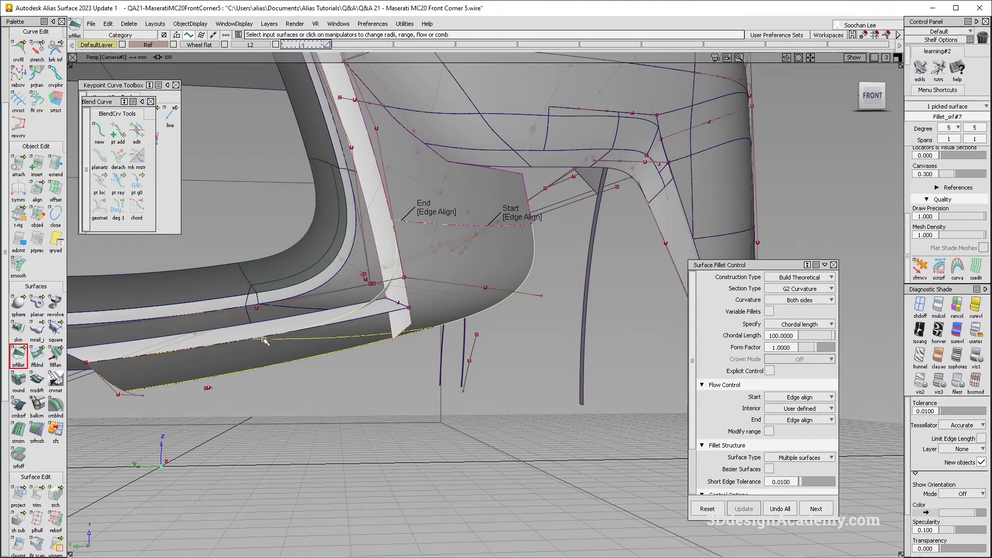
alt+shift+drag(250, 339, 398, 243)
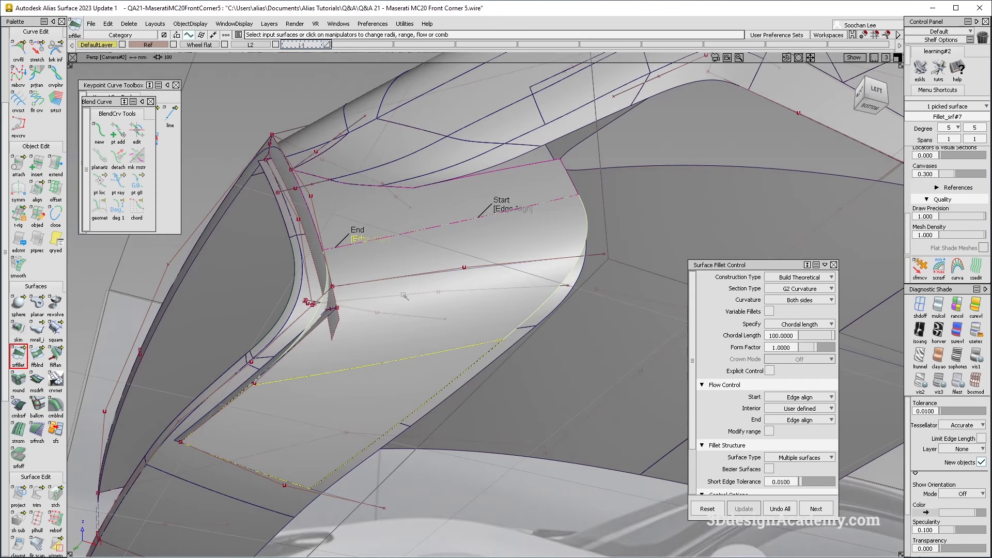
alt+shift+drag(405, 352, 342, 312)
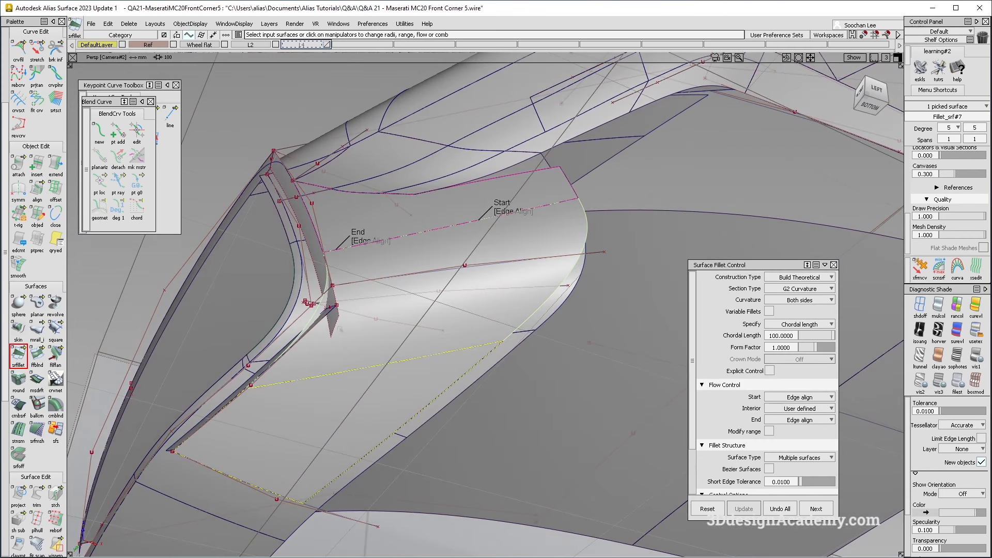
alt+shift+drag(341, 367, 613, 367)
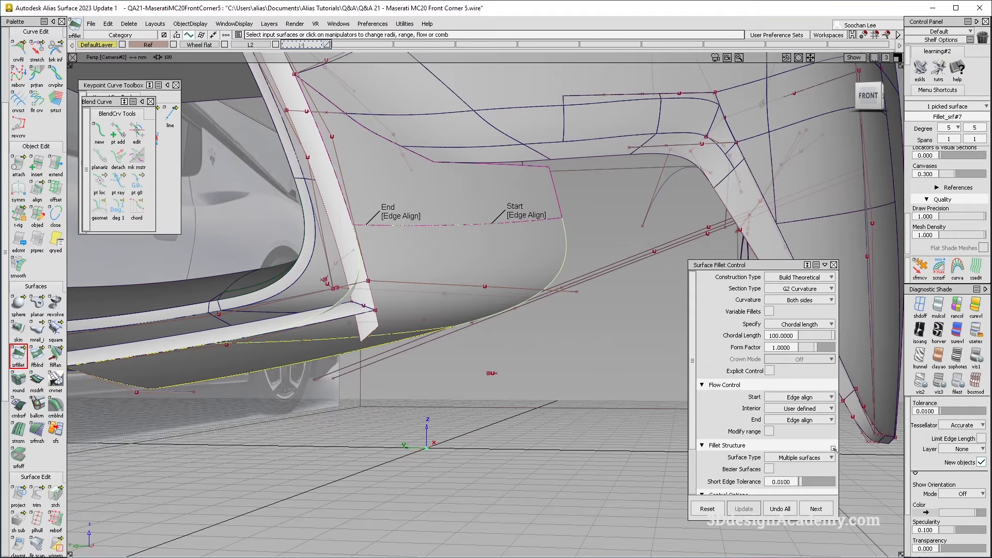
alt+shift+drag(437, 348, 467, 310)
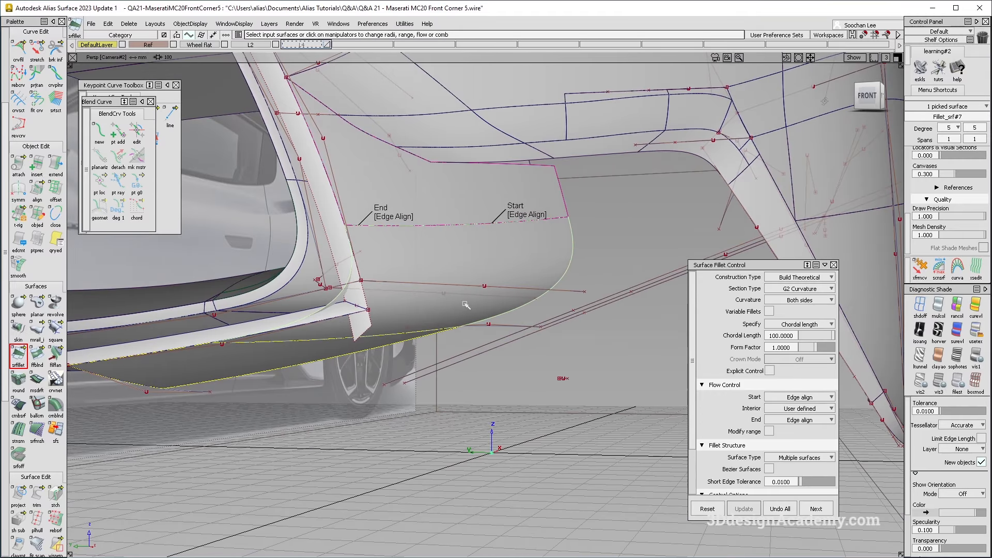
click(780, 509)
- Compare the lower intake corner of the model with the reference photo Maserati_MC20_Milano_1.jpg
alt+shift+drag(445, 330, 430, 394)
key(alt+Tab)
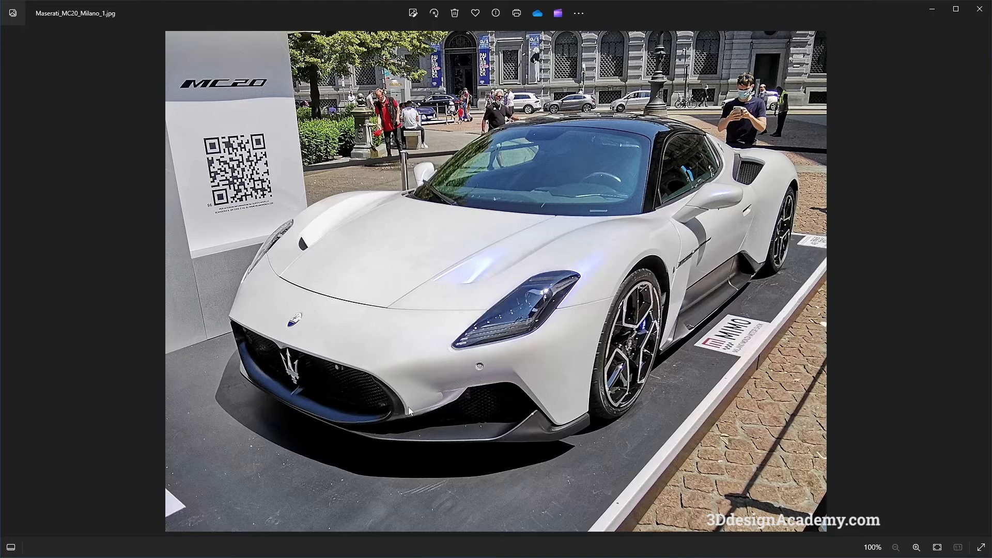
key(alt+Tab)
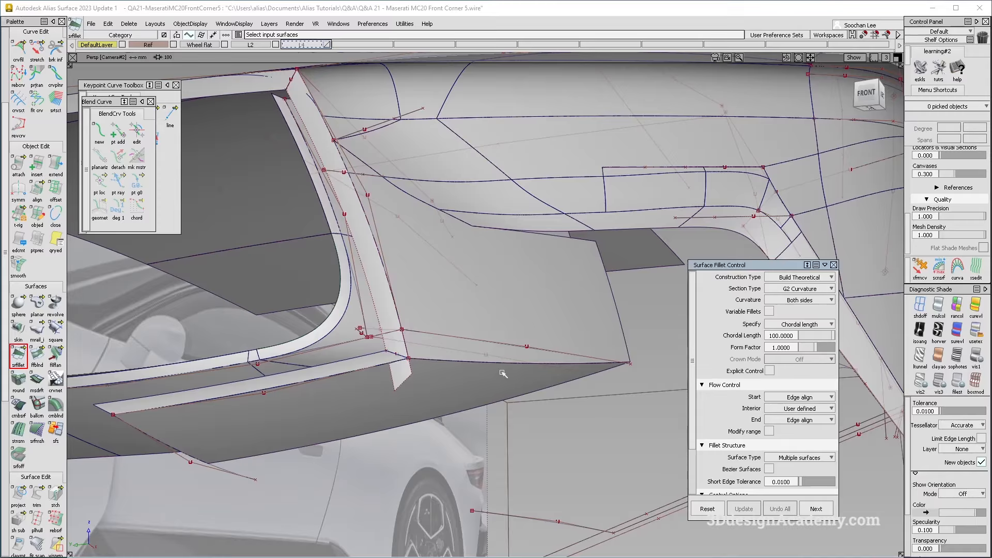
alt+shift+drag(405, 306, 442, 370)
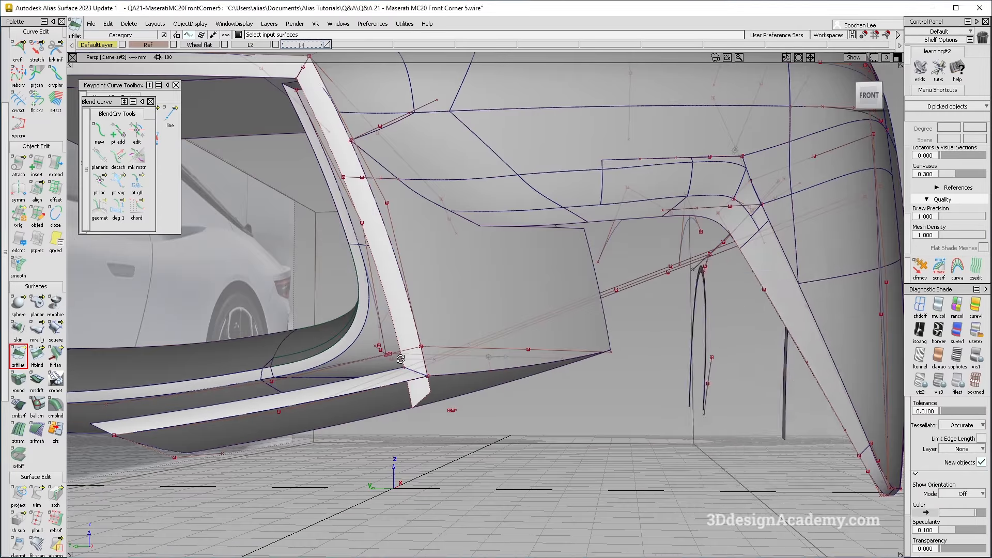
- Duplicate the outer edge of the rounded corner strip surface as a free curve
mouse_move(21, 49)
mouse_down()
mouse_move(56, 50)
mouse_move(40, 50)
mouse_up()
click(358, 340)
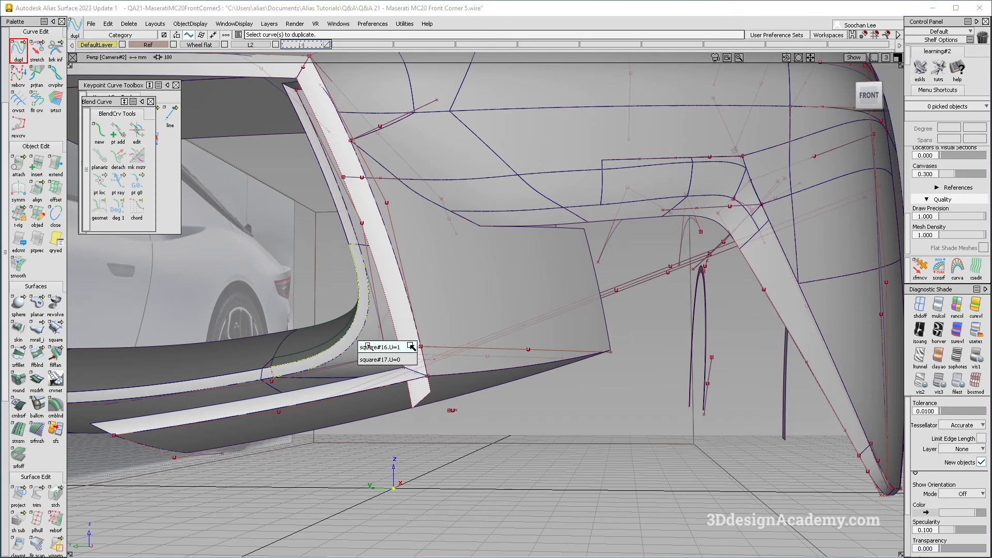
click(393, 347)
alt+shift+right_drag(405, 370, 448, 355)
alt+shift+drag(449, 355, 465, 364)
- In the front view, move the duplicated corner curve to the outer strips' sharp corner and scale it to fit there
click(873, 95)
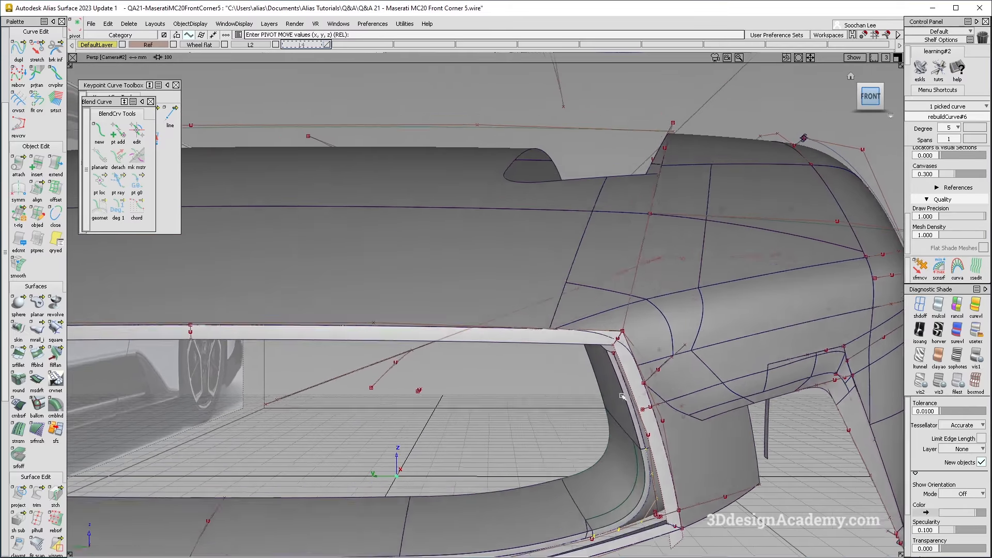
alt+shift+right_drag(469, 283, 457, 190)
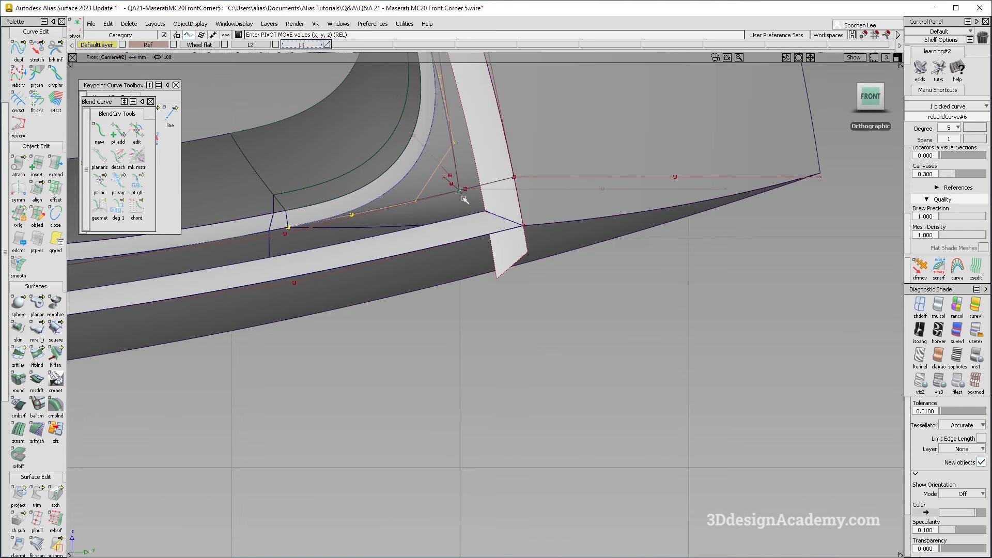
alt+shift+middle_drag(532, 228, 576, 421)
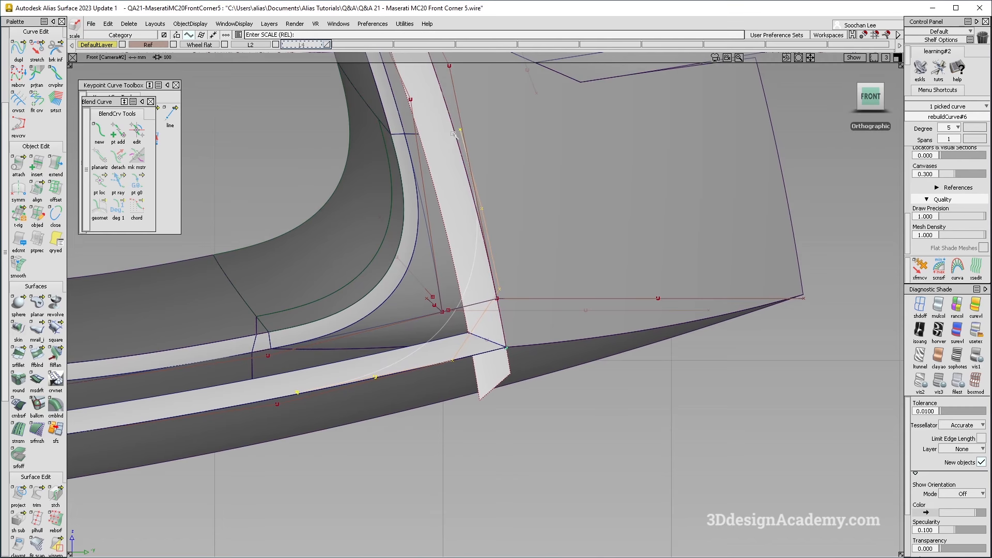
alt+shift+middle_drag(514, 330, 505, 349)
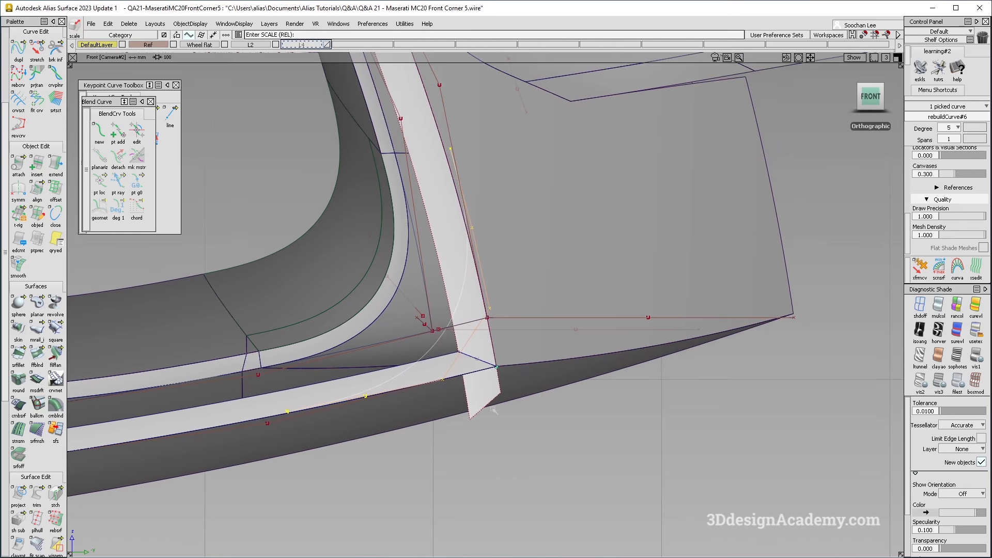
ctrl+shift+drag(495, 337, 491, 432)
- Align the scaled corner curve to the curve along the upright outer strip with G2 continuity
click(37, 191)
click(451, 159)
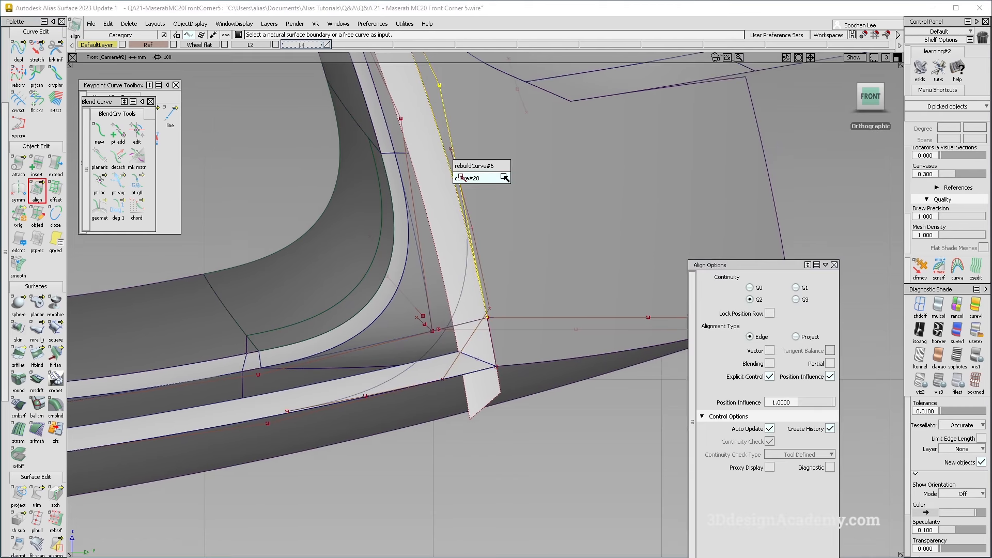
click(459, 176)
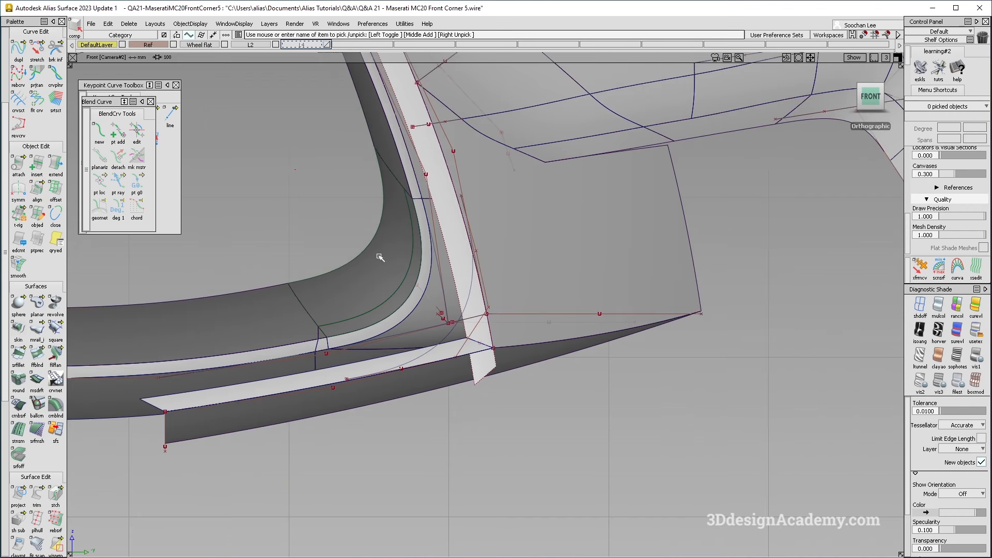
- Create a layer named Curves, assign the picked free curves around the intake corner and hood edge to it, and hide it
click(468, 233)
click(486, 237)
alt+shift+right_drag(542, 259, 494, 262)
alt+shift+middle_drag(495, 262, 478, 294)
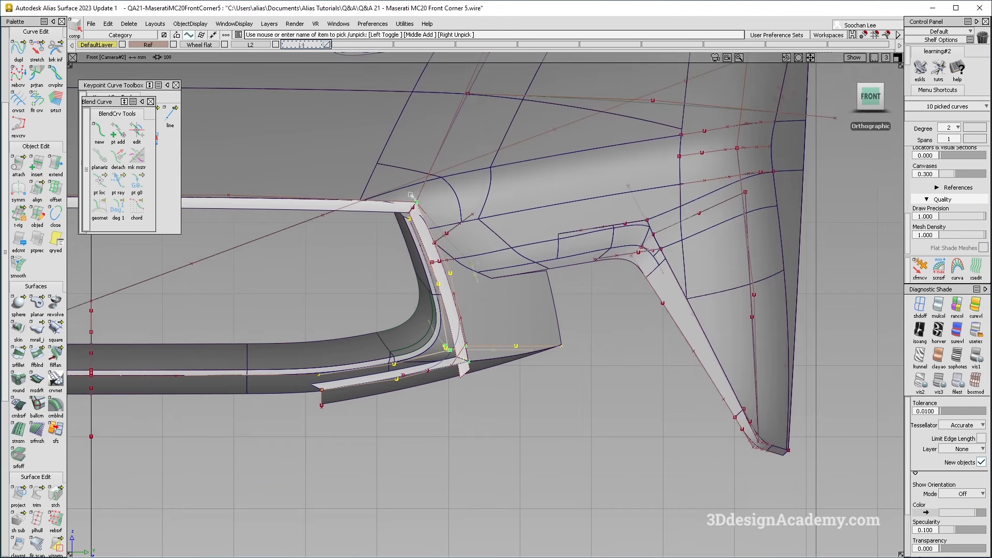
alt+shift+drag(486, 206, 398, 217)
alt+shift+right_drag(434, 222, 524, 257)
alt+shift+middle_drag(523, 257, 612, 231)
alt+shift+right_drag(613, 231, 516, 269)
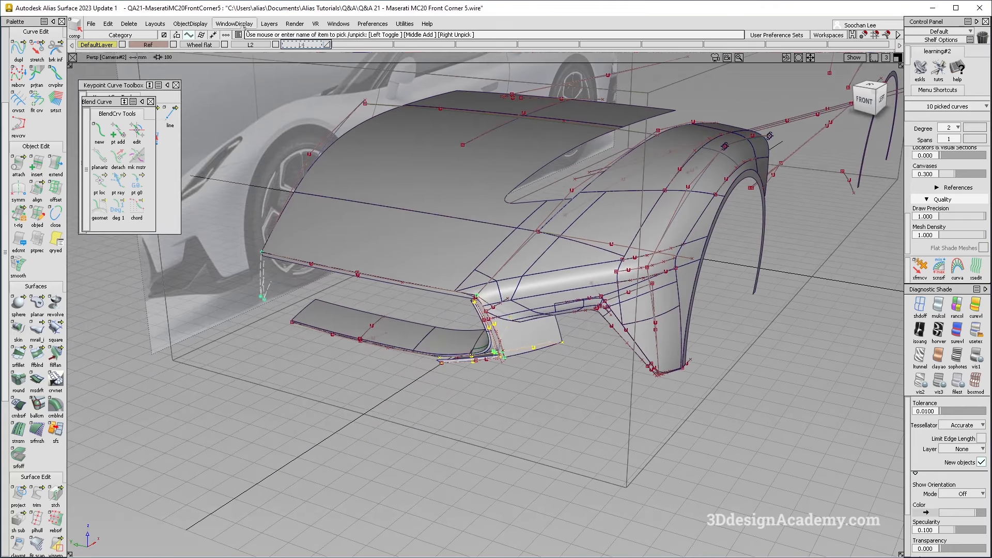
click(270, 23)
click(284, 36)
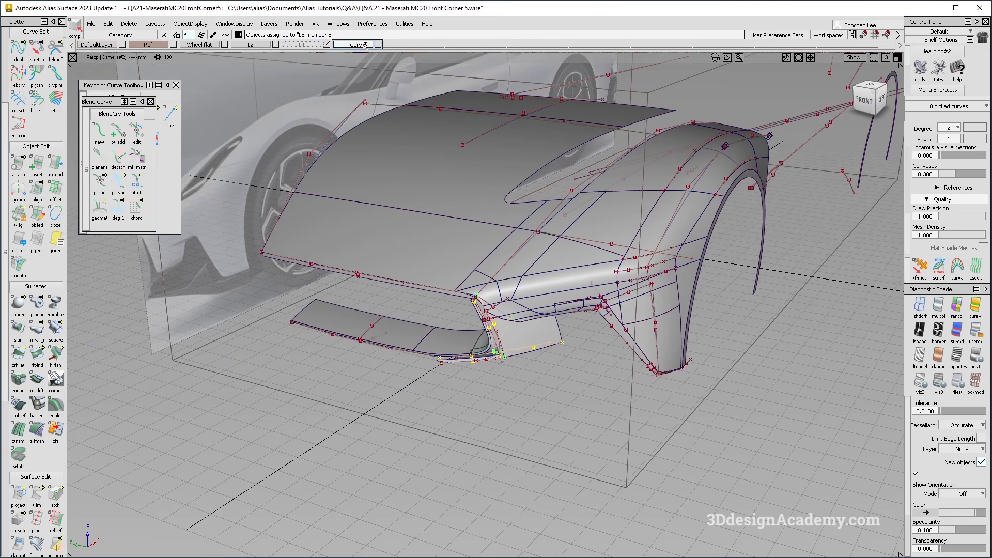
click(379, 45)
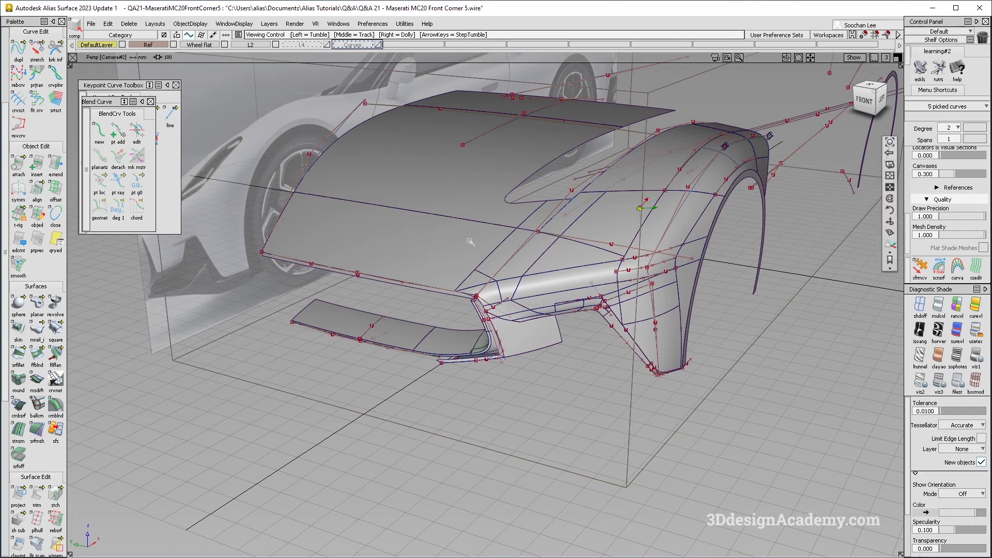
- Assign the remaining free curves, except the outer intake corner curve, to the hidden Curves layer
alt+shift+middle_drag(469, 239, 527, 201)
alt+shift+right_drag(527, 201, 444, 207)
drag(381, 127, 803, 376)
alt+shift+middle_drag(702, 102, 682, 152)
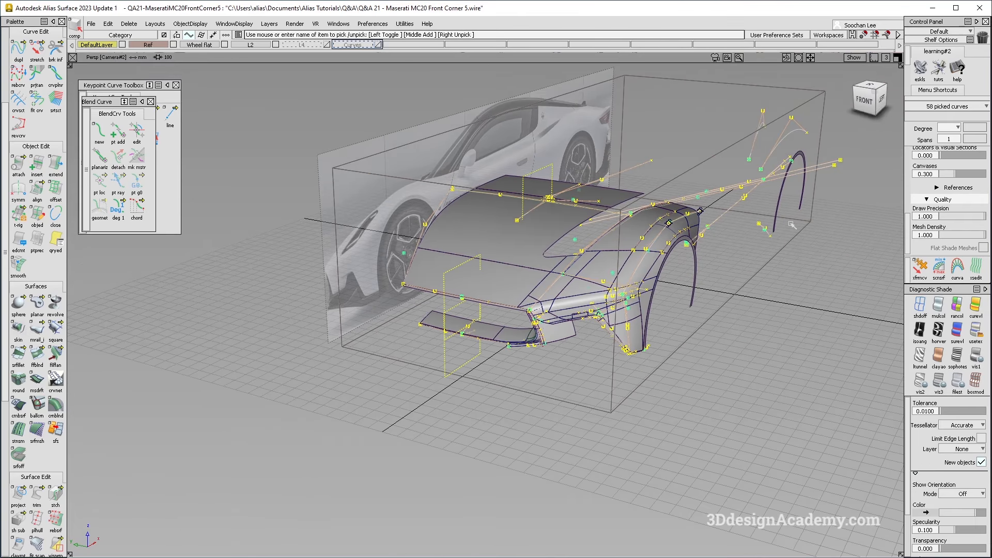
alt+shift+right_drag(620, 310, 691, 296)
alt+shift+drag(691, 297, 739, 261)
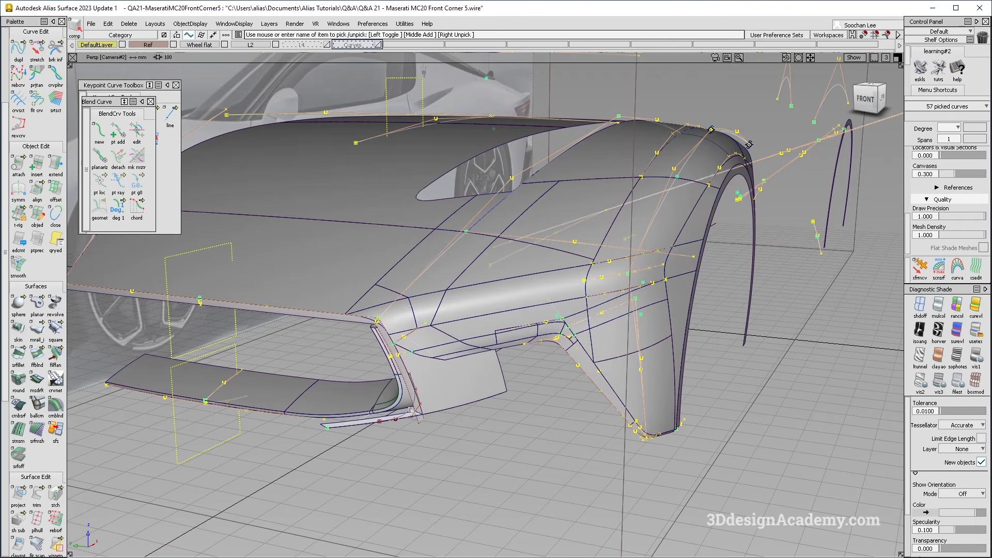
drag(368, 45, 364, 53)
- Align the corner curve's upper end to the rail_surf#3 edge along the upright outer strip with G2 continuity
alt+shift+right_drag(396, 397, 451, 378)
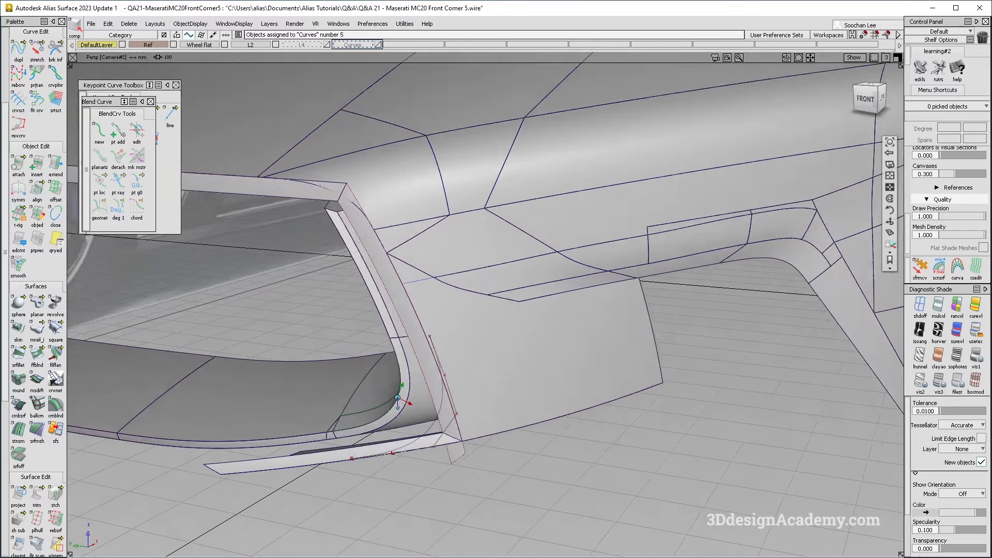
alt+shift+middle_drag(452, 379, 578, 323)
alt+shift+right_drag(578, 322, 615, 257)
alt+shift+middle_drag(609, 243, 586, 269)
mouse_move(587, 270)
alt+shift+mouse_down()
mouse_move(572, 265)
mouse_move(564, 290)
alt+shift+mouse_up()
ctrl+shift+drag(563, 295, 511, 165)
click(37, 191)
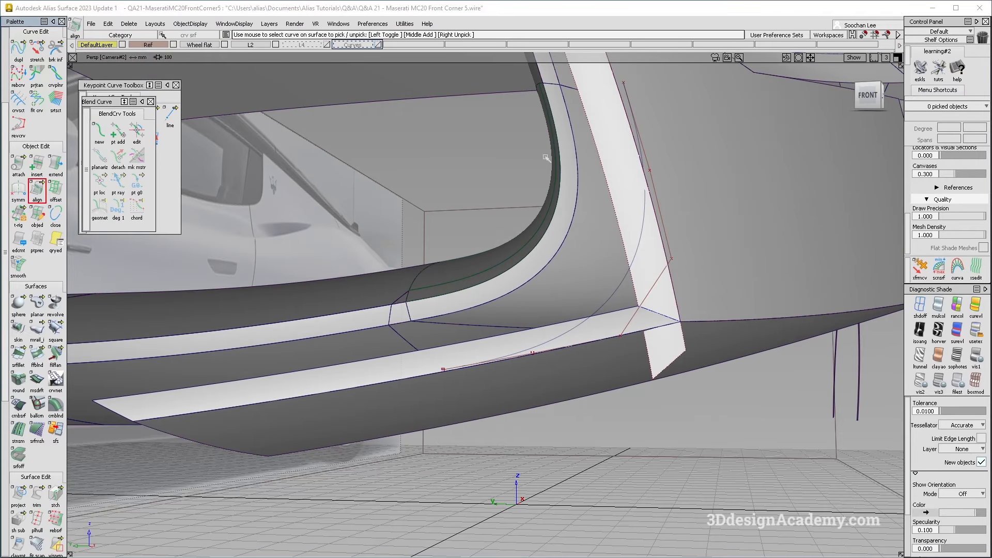
alt+shift+drag(602, 180, 591, 139)
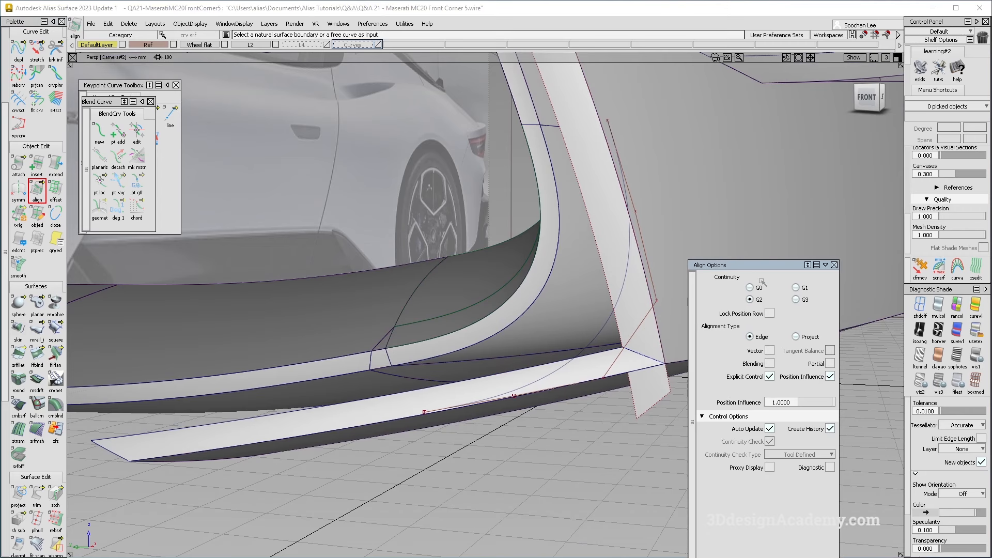
drag(771, 268, 786, 243)
click(620, 175)
click(608, 141)
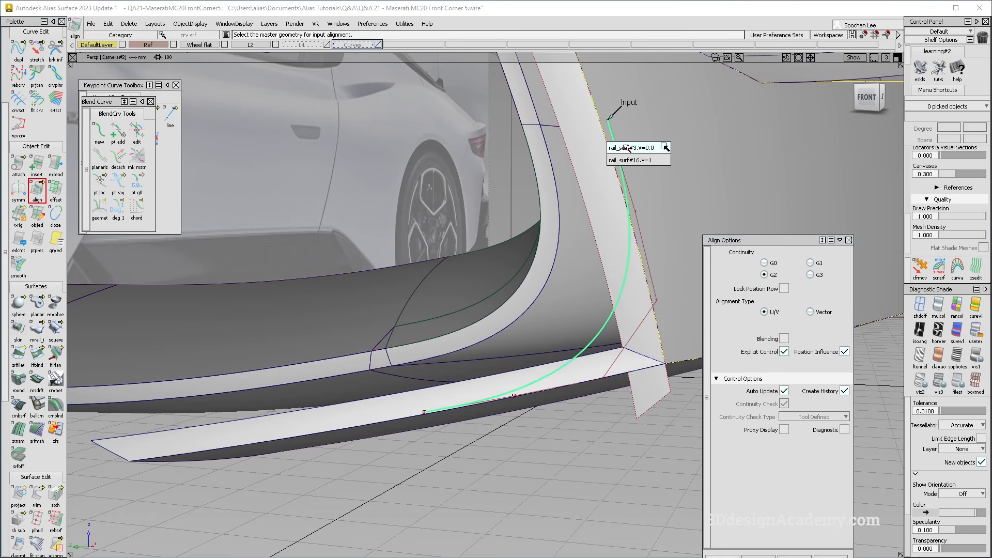
click(627, 149)
- Align the corner curve's lower end to the outer edge of the lower strip with G2 continuity
alt+shift+drag(606, 225, 582, 274)
click(562, 431)
click(430, 412)
click(408, 419)
click(428, 425)
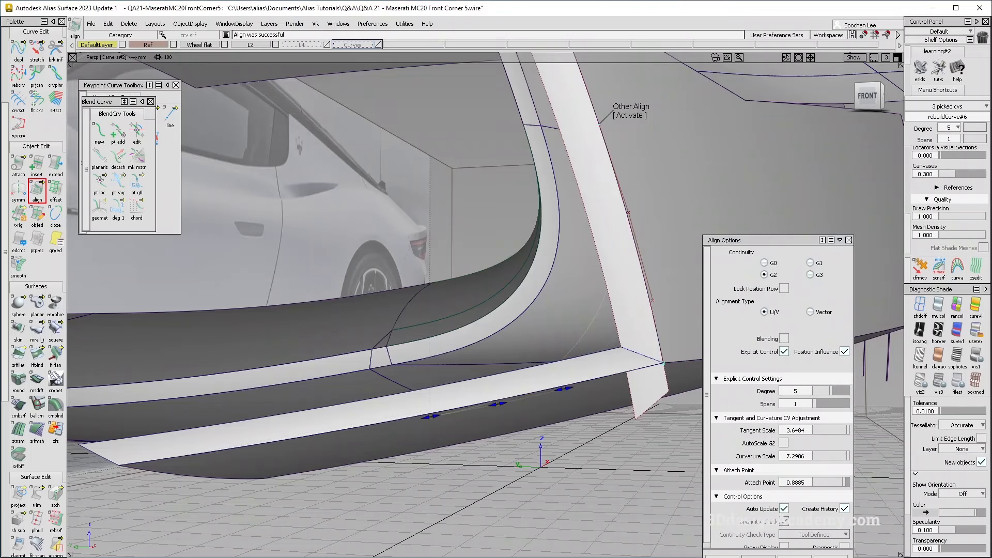
- Adjust the attach points of the corner curve's aligned ends, moving the lower one to about 0.45 along the strip edge
click(599, 125)
click(468, 399)
alt+shift+drag(467, 400, 414, 420)
click(490, 401)
click(389, 420)
click(448, 426)
alt+shift+right_drag(413, 420, 362, 408)
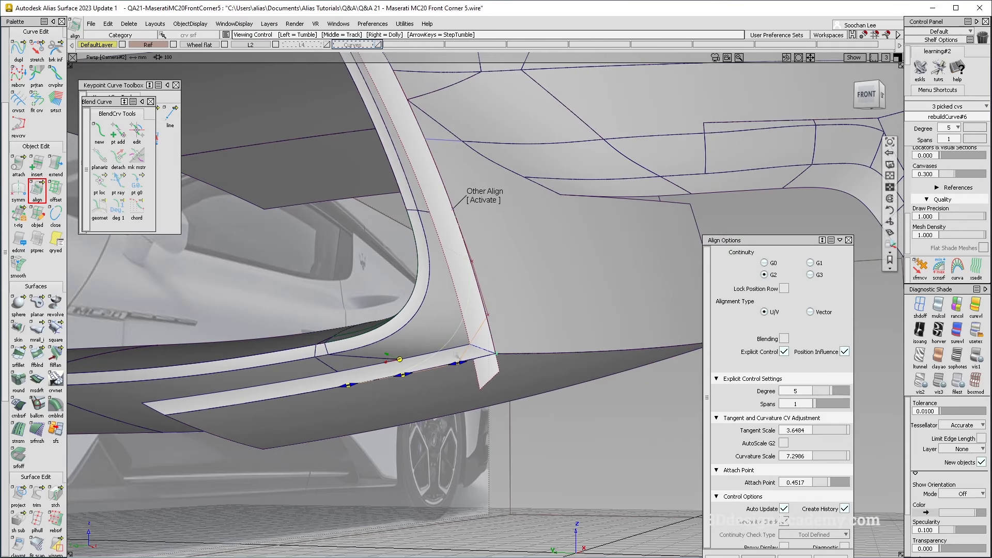
- Copy the aligned corner curve and move the copy to the rear sharp corner of the outer intake surfaces
click(522, 311)
ctrl+shift+drag(468, 315, 458, 299)
drag(458, 299, 475, 337)
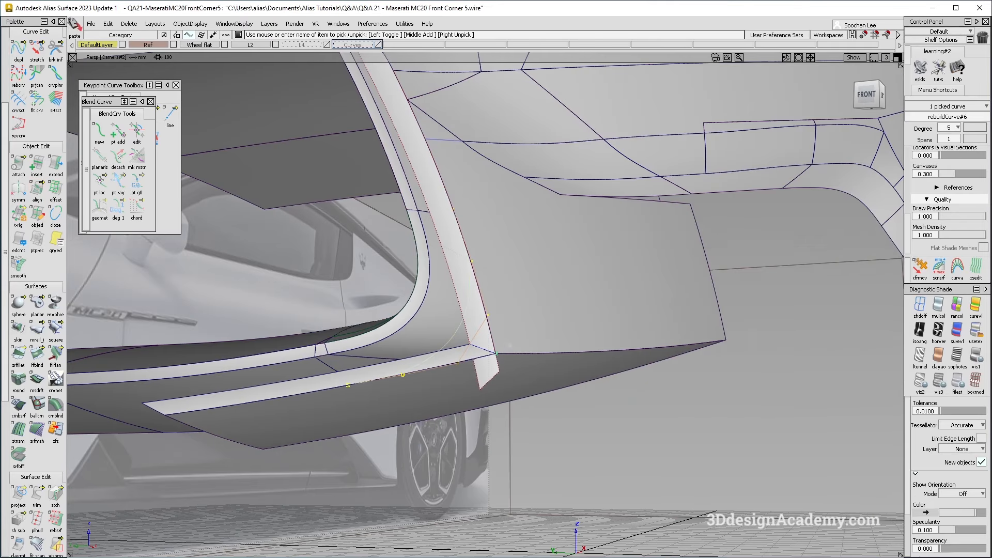
key(ctrl+v)
alt+shift+middle_drag(644, 332, 585, 311)
ctrl+shift+drag(565, 389, 572, 409)
- Align the copied corner curve to the rear edges of the side and bottom surfaces with G2 continuity
click(38, 190)
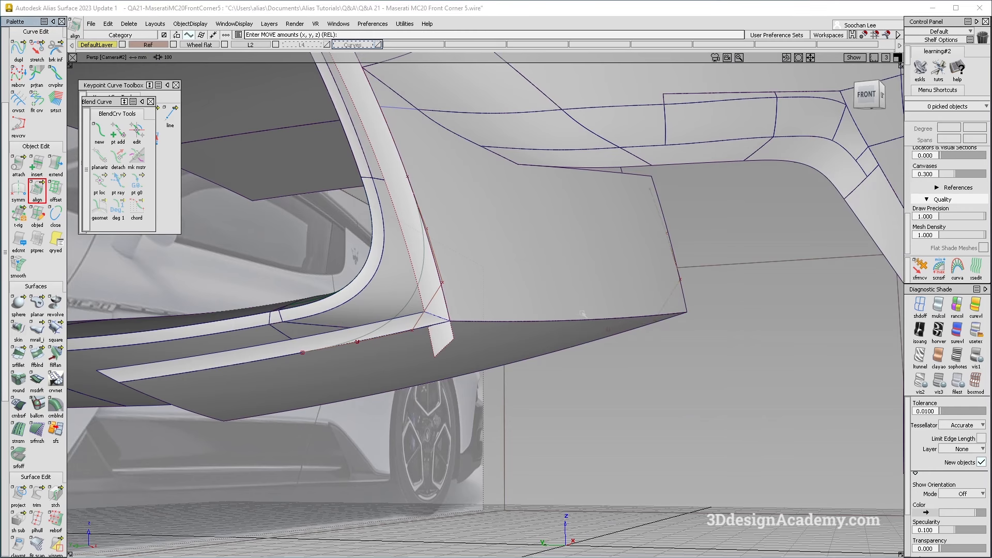
click(662, 215)
click(660, 195)
ctrl+shift+drag(530, 323, 534, 342)
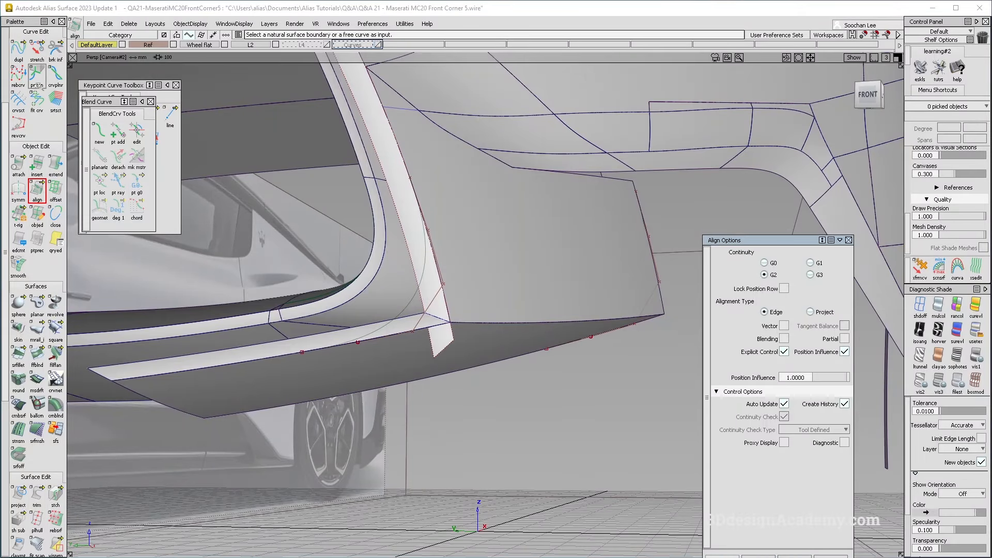
click(36, 100)
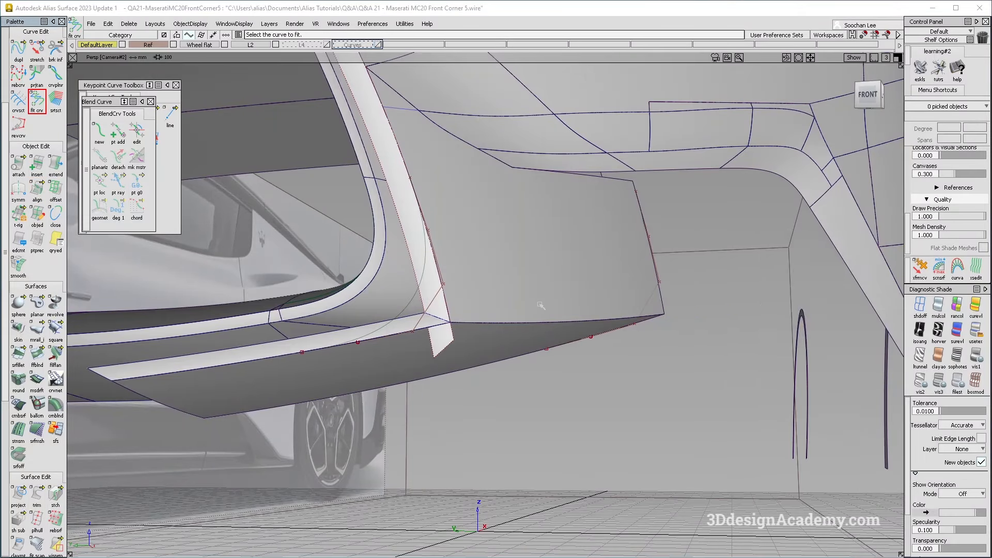
click(571, 325)
click(589, 330)
key(alt+space)
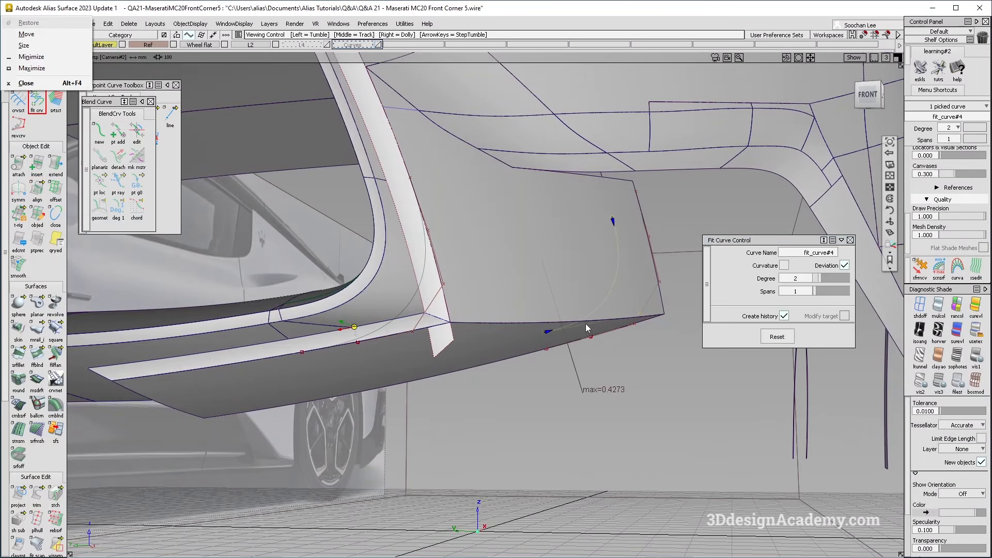
alt+shift+drag(616, 349, 575, 327)
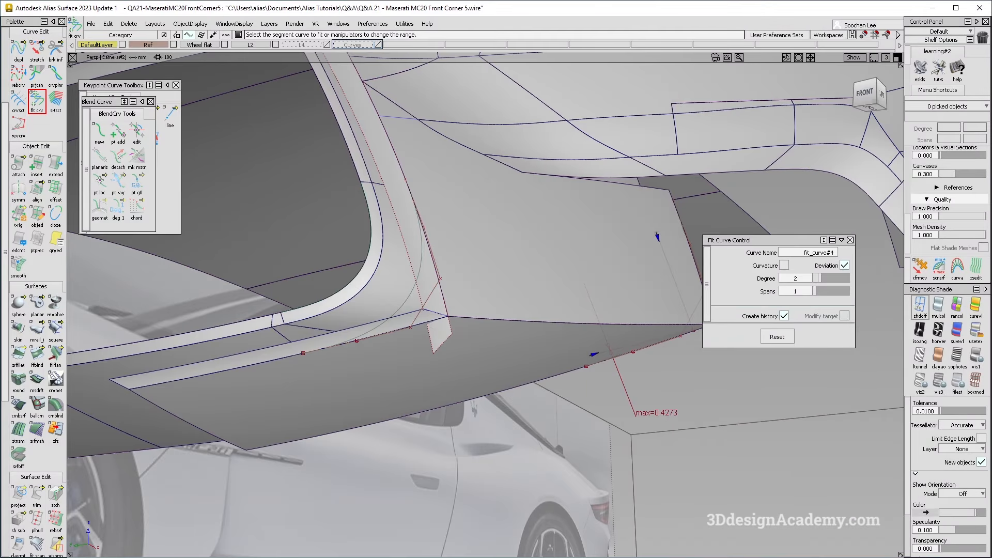
click(920, 307)
ctrl+shift+drag(663, 285, 664, 300)
click(674, 298)
key(Delete)
click(940, 306)
mouse_move(536, 322)
alt+shift+mouse_down()
mouse_move(499, 357)
mouse_move(443, 445)
alt+shift+mouse_up()
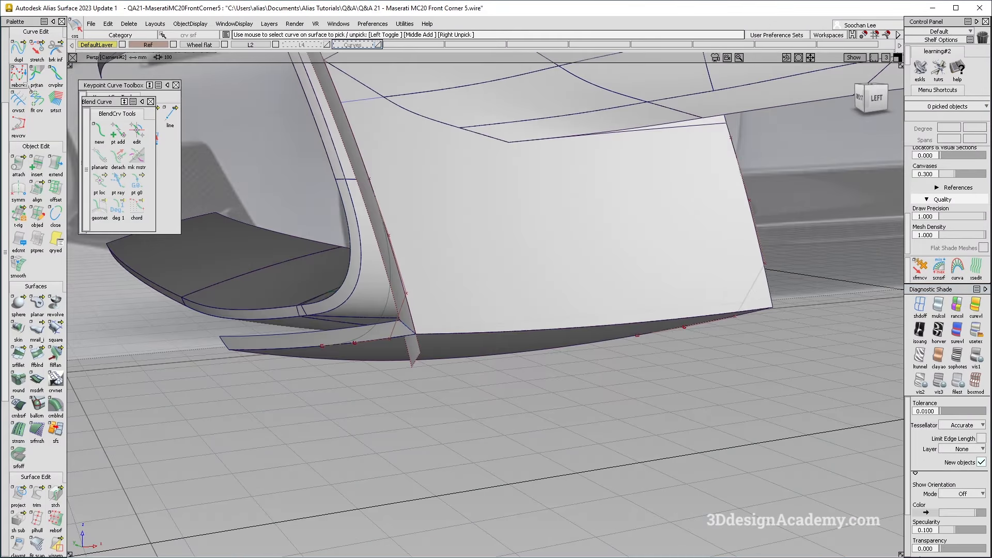
- Fit a degree 2, single-span curve to the sharp edge between the side and bottom surfaces, and select the fitted curve
click(37, 99)
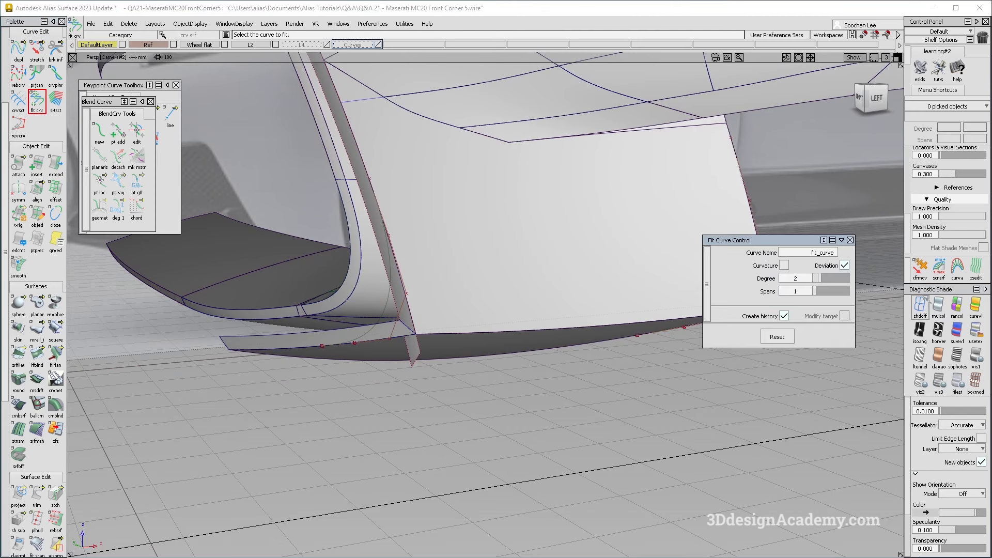
click(920, 307)
click(581, 339)
click(587, 343)
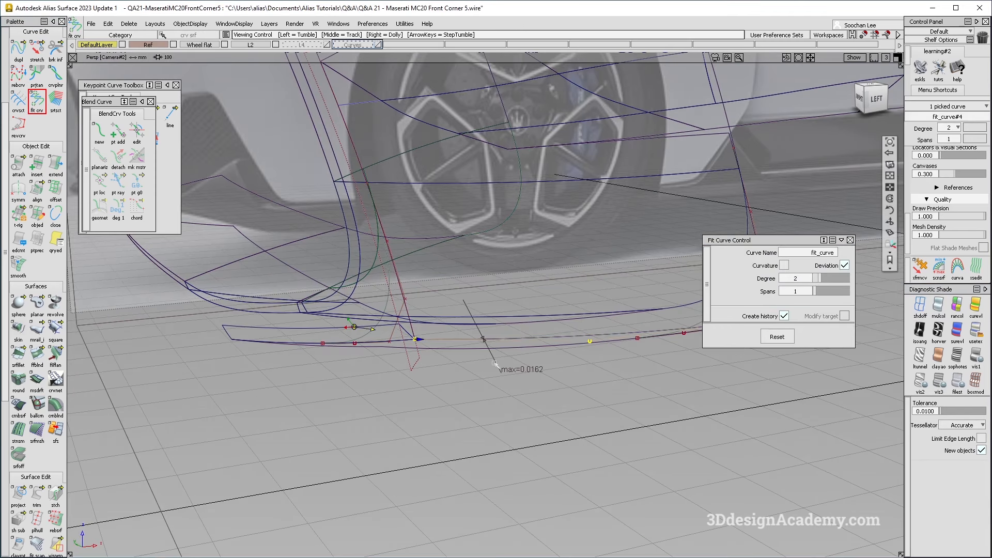
alt+shift+drag(533, 403, 587, 397)
ctrl+shift+drag(559, 302, 575, 321)
click(578, 312)
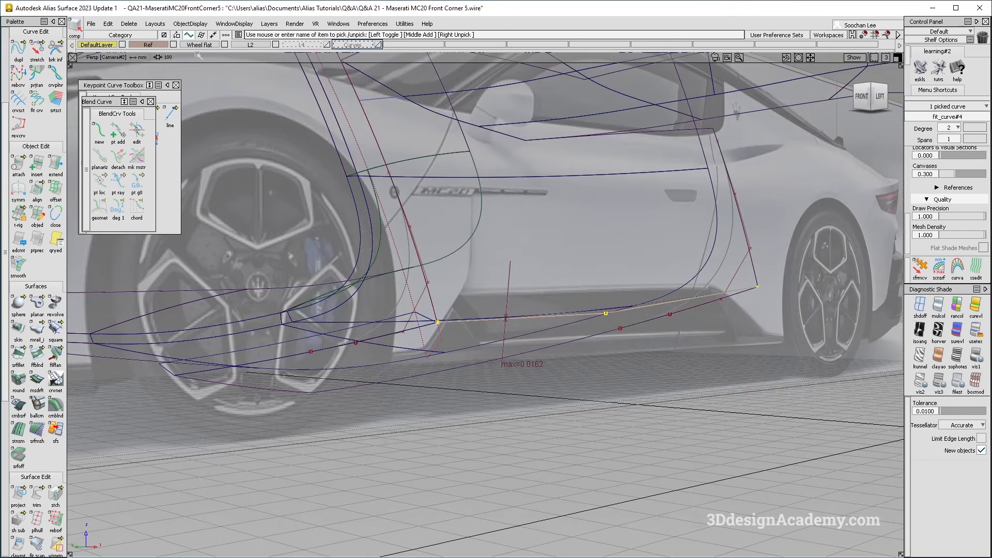
- Delete the fitted curve's construction history and place one copy at the front corner curve's upper end and another at its lower end
click(129, 23)
click(145, 48)
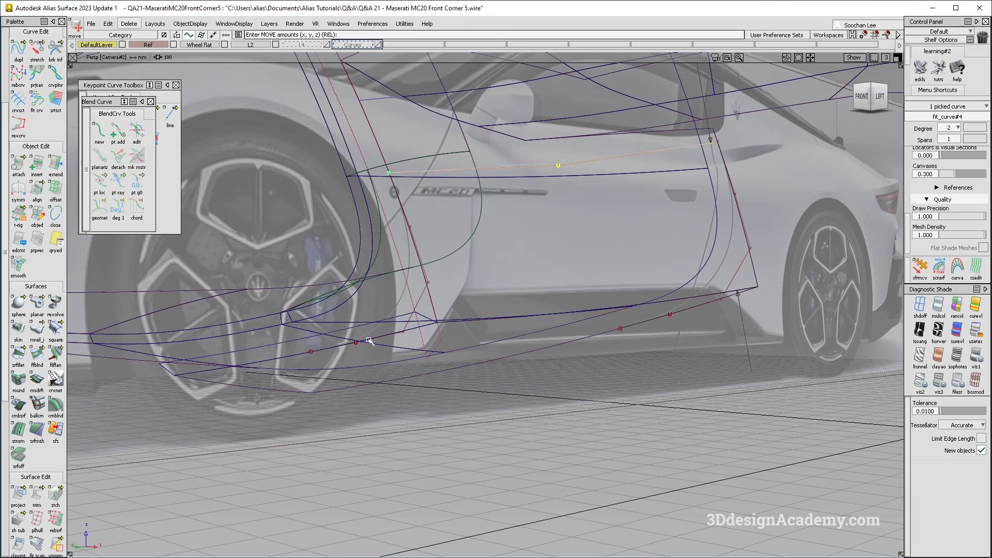
alt+shift+drag(308, 365, 524, 415)
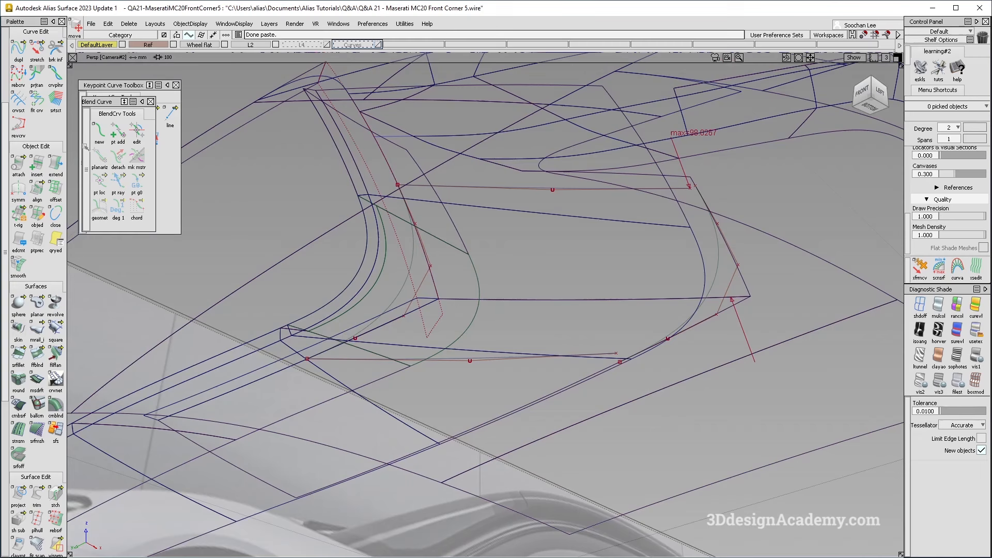
- Stretch the rear ends of the two fitted curves so they meet the upper and lower ends of the rear corner curve
click(37, 49)
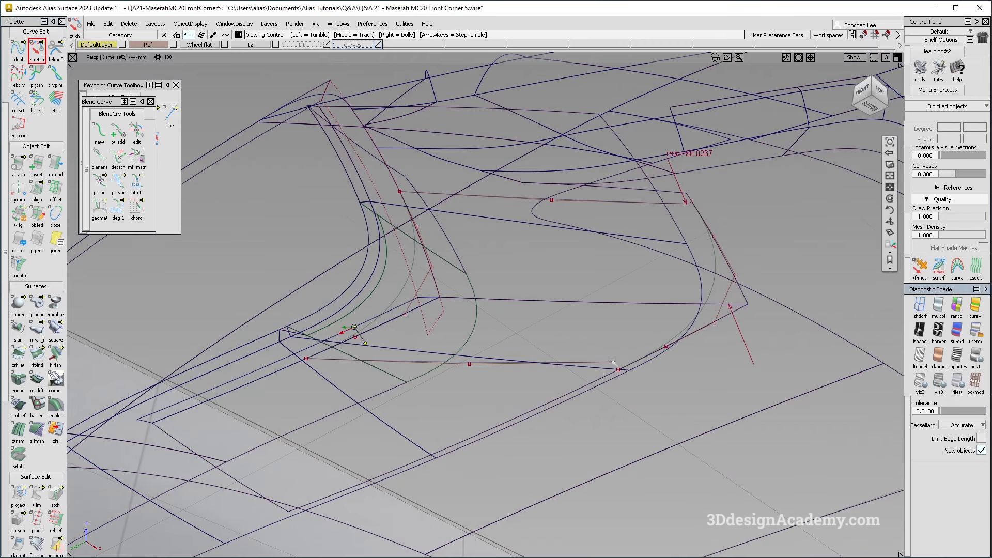
click(938, 306)
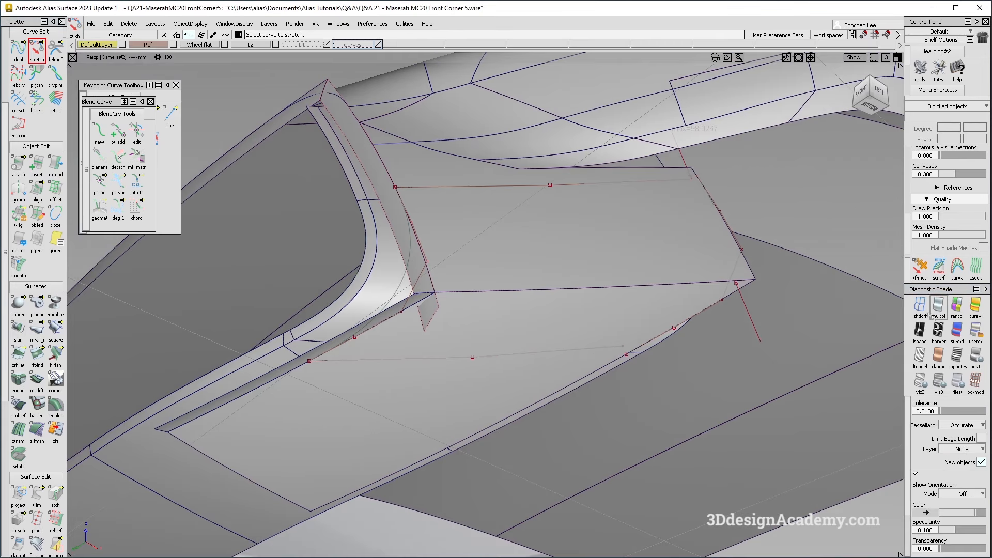
click(922, 308)
click(615, 347)
ctrl+drag(623, 347, 626, 354)
alt+shift+drag(673, 248, 686, 304)
mouse_move(687, 306)
ctrl+shift+mouse_down()
mouse_move(698, 185)
mouse_move(724, 142)
ctrl+shift+mouse_up()
click(684, 155)
ctrl+shift+drag(439, 387, 427, 230)
- Project the lower fitted curve onto the bottom surface and the upper one onto the side surface
click(19, 494)
click(495, 407)
click(501, 354)
alt+shift+drag(562, 311, 560, 119)
click(563, 134)
click(563, 154)
- Trim the sharp corner portions off the side and bottom surfaces, and delete the two curves used for projection
click(37, 494)
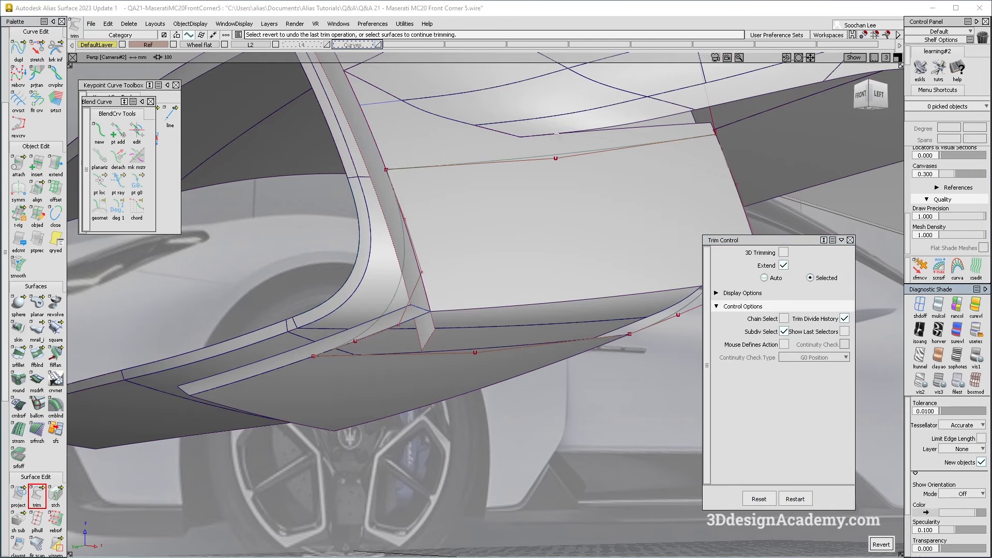
mouse_move(480, 227)
alt+shift+mouse_down()
mouse_move(502, 233)
mouse_move(510, 207)
alt+shift+mouse_up()
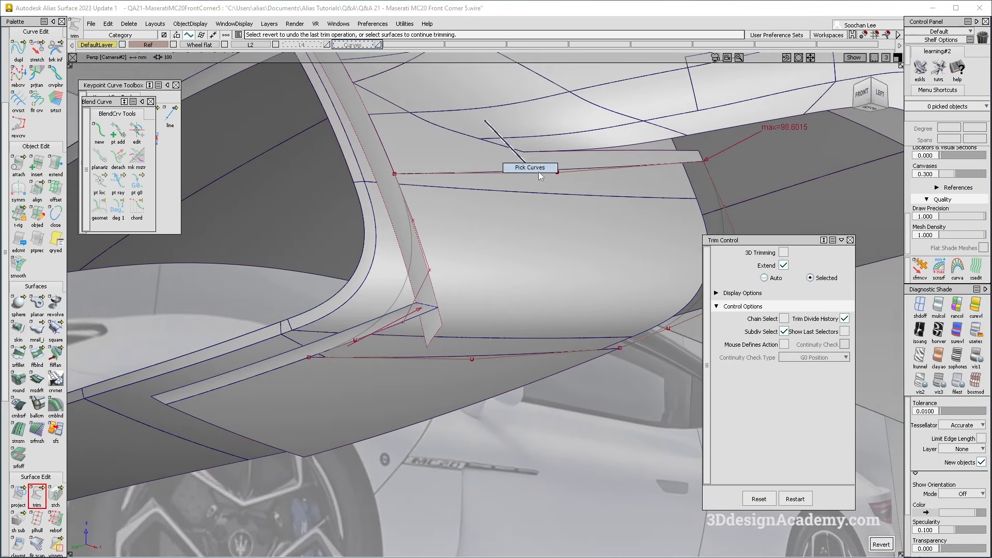
ctrl+shift+drag(534, 171, 534, 181)
click(534, 169)
click(454, 357)
key(Delete)
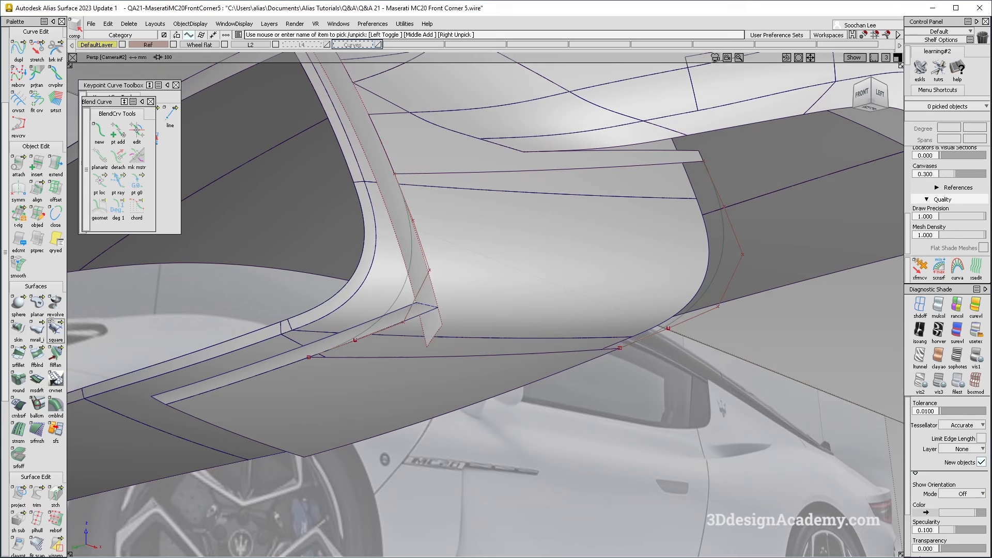
- Build a degree 5 square surface between the trimmed edges and corner curves, G2 on boundaries 1 and 3 with Rebuild off for both
click(53, 329)
click(537, 168)
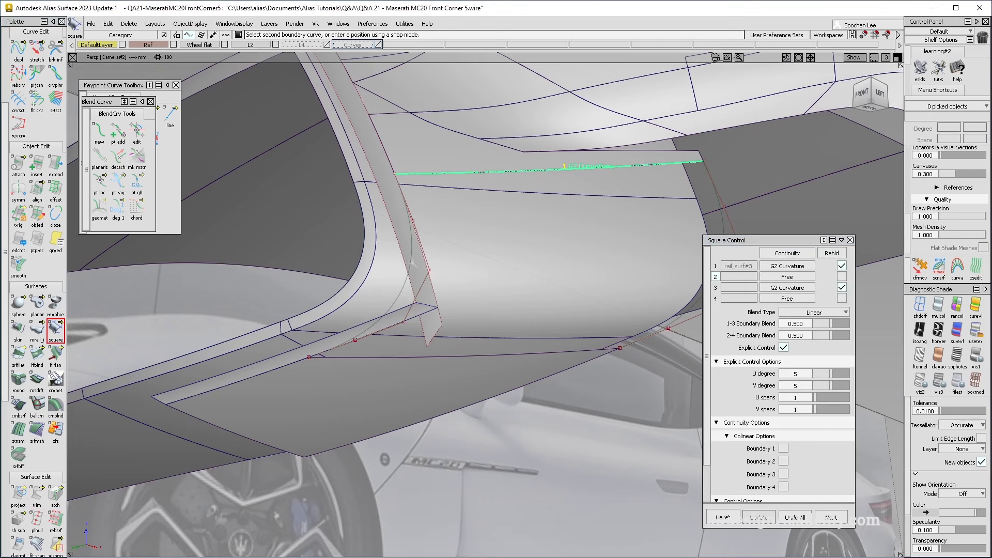
click(493, 355)
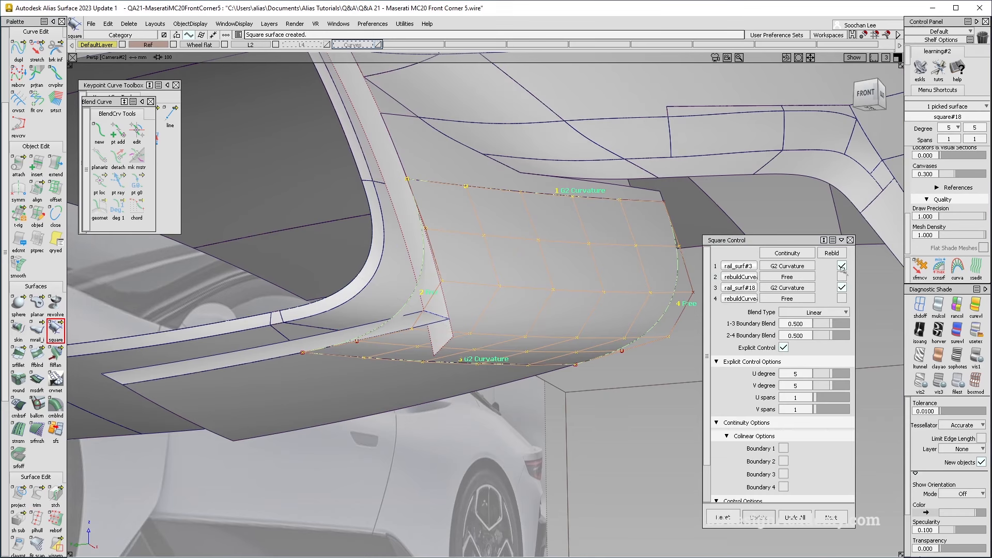
click(842, 267)
click(842, 287)
alt+shift+drag(455, 362, 506, 320)
- Delete the free corner curve at the rear edge of the new rounded surface
ctrl+shift+drag(450, 305, 450, 445)
ctrl+shift+drag(375, 254, 467, 339)
key(Delete)
key(Return)
- Compare the rounded outer intake corner with the reference photo Maserati_MC20_Milano_1.jpg and return to the model
alt+shift+right_drag(576, 310, 491, 333)
alt+shift+drag(491, 333, 417, 390)
key(alt+Tab)
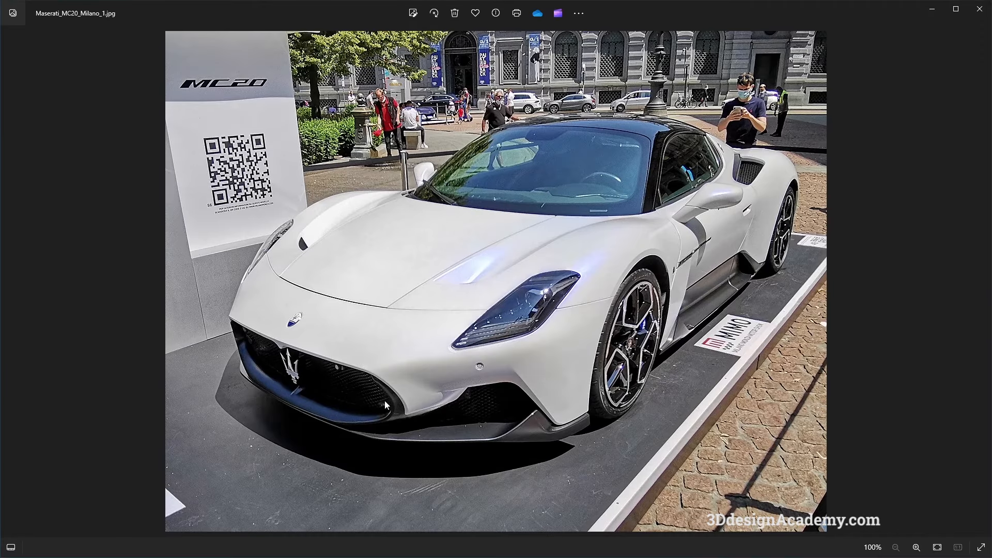
key(alt+Tab)
alt+shift+drag(384, 401, 520, 403)
mouse_move(520, 403)
ctrl+shift+right_down()
mouse_move(454, 331)
mouse_move(508, 366)
mouse_move(421, 350)
ctrl+shift+right_up()
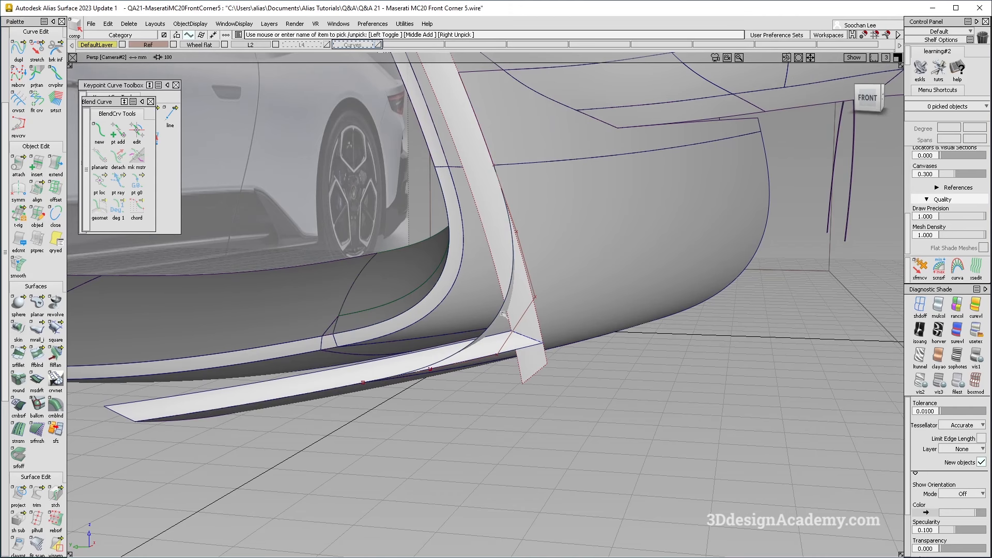
- Paste a copy of the outer corner curve and scale it to about 1.11 in the front view
alt+shift+drag(503, 313, 474, 286)
key(ctrl+v)
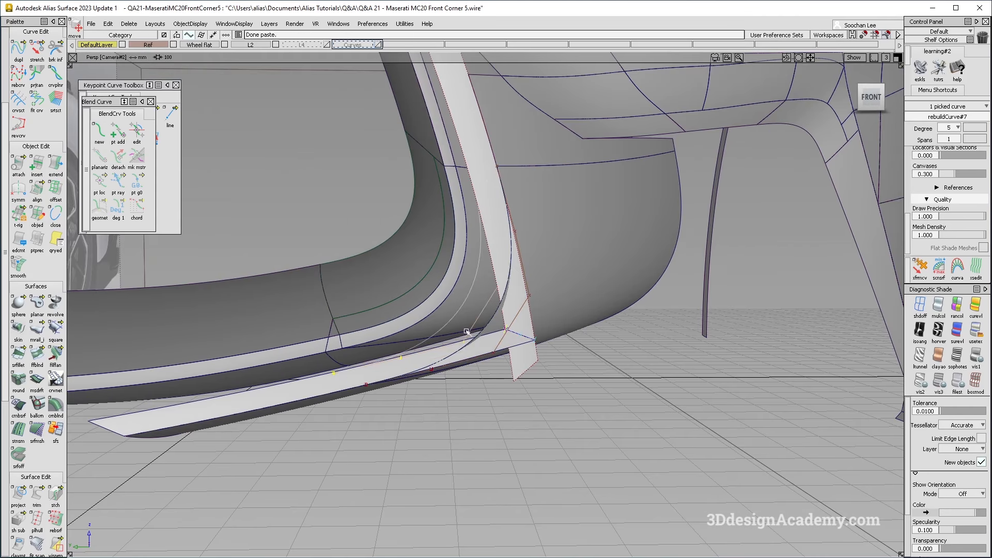
ctrl+shift+drag(310, 331, 310, 264)
click(36, 189)
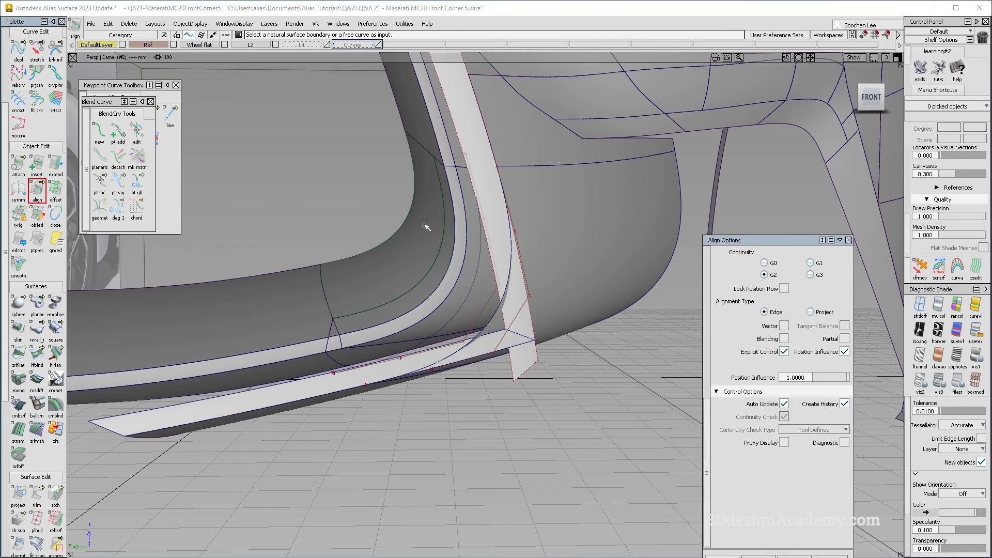
ctrl+shift+drag(468, 266, 491, 292)
click(472, 291)
ctrl+shift+middle_drag(594, 405, 607, 401)
drag(606, 401, 606, 400)
click(877, 104)
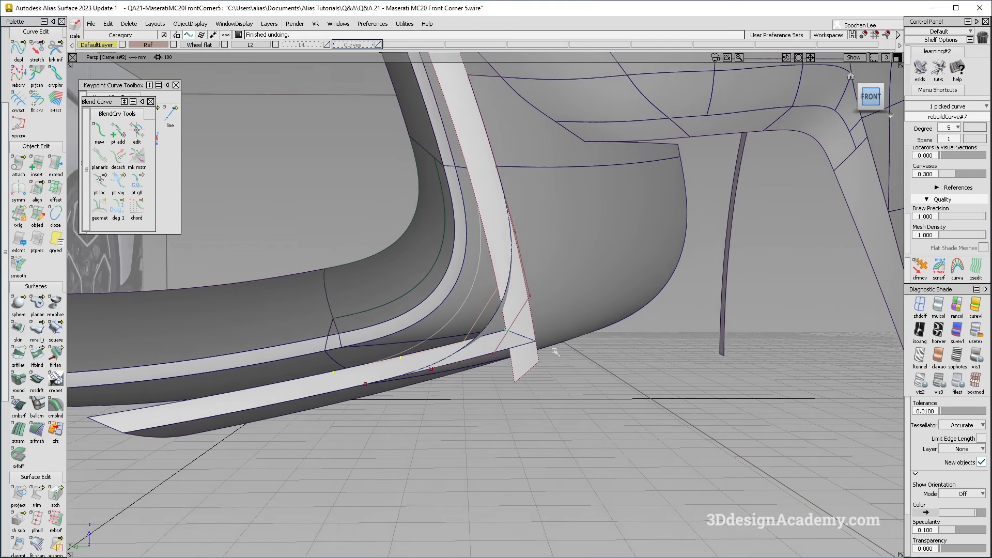
ctrl+shift+middle_drag(525, 402, 594, 402)
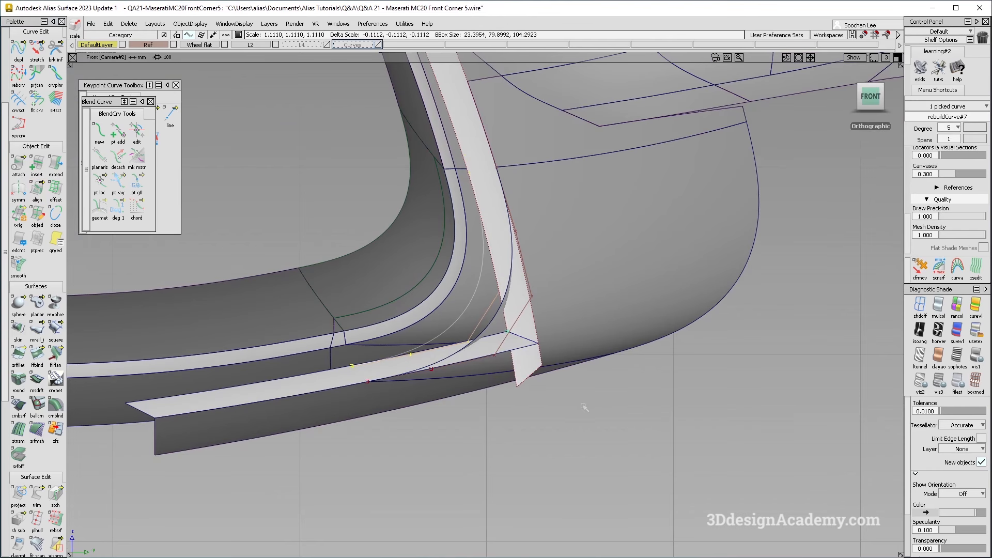
ctrl+shift+drag(519, 375, 519, 405)
- Align both ends of the copied corner curve to the bottom and side strip edges with G2 continuity
click(37, 191)
click(371, 365)
click(381, 382)
click(475, 191)
click(481, 196)
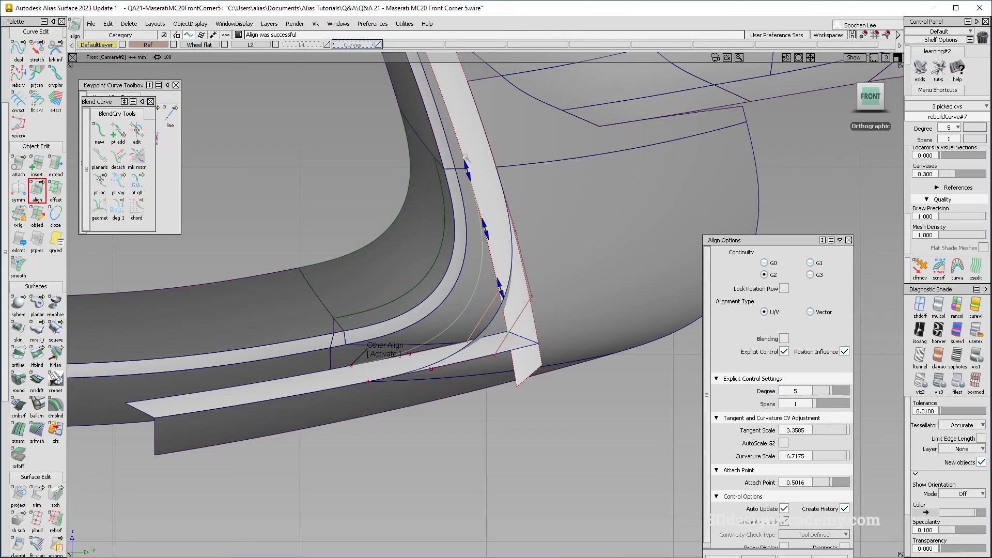
- Draw two edit point lines across the side and bottom strips, each joining the ends of the two corner curves
scroll(39, 101, up, 3)
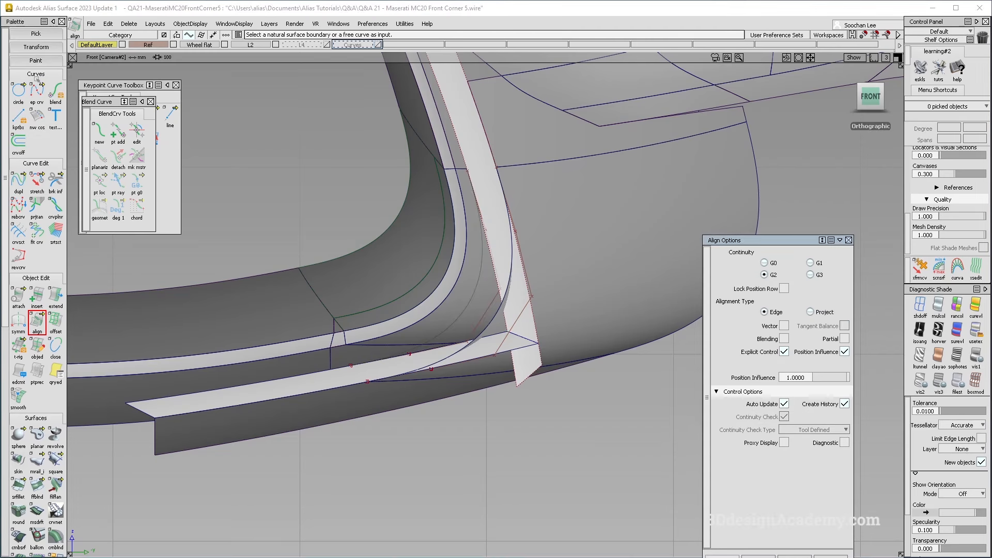
click(39, 90)
click(39, 88)
click(39, 75)
click(37, 92)
ctrl+click(467, 170)
ctrl+click(497, 167)
ctrl+shift+drag(421, 373, 420, 435)
ctrl+click(351, 366)
ctrl+click(367, 381)
ctrl+shift+drag(356, 385, 356, 447)
- Project the two short lines onto the side and bottom strips, and delete the lines
scroll(37, 310, down, 7)
click(19, 488)
click(350, 378)
alt+shift+middle_drag(485, 164, 527, 279)
click(526, 283)
ctrl+shift+drag(527, 284, 527, 232)
click(527, 283)
click(396, 492)
key(Delete)
key(Return)
- Trim the sharp corner ends off the side and bottom strips at the projected curves
click(37, 488)
click(396, 479)
click(387, 490)
key(space)
click(509, 248)
click(509, 248)
key(space)
alt+shift+middle_drag(565, 423, 553, 353)
ctrl+shift+drag(343, 473, 292, 311)
- Fill the corner between the trimmed strips with a degree 5 square surface, G2 at the strip edges and Free along both corner curves
click(56, 327)
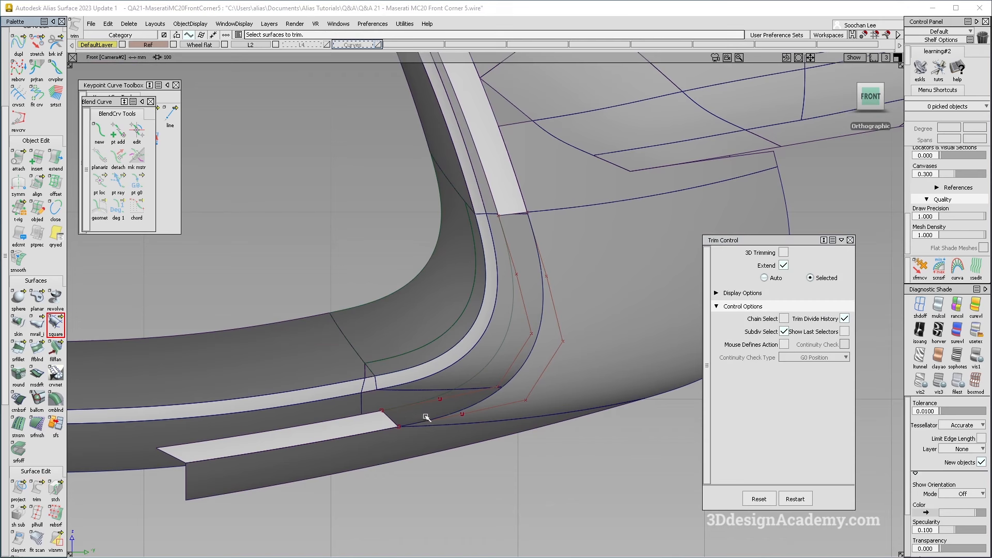
click(394, 422)
click(510, 331)
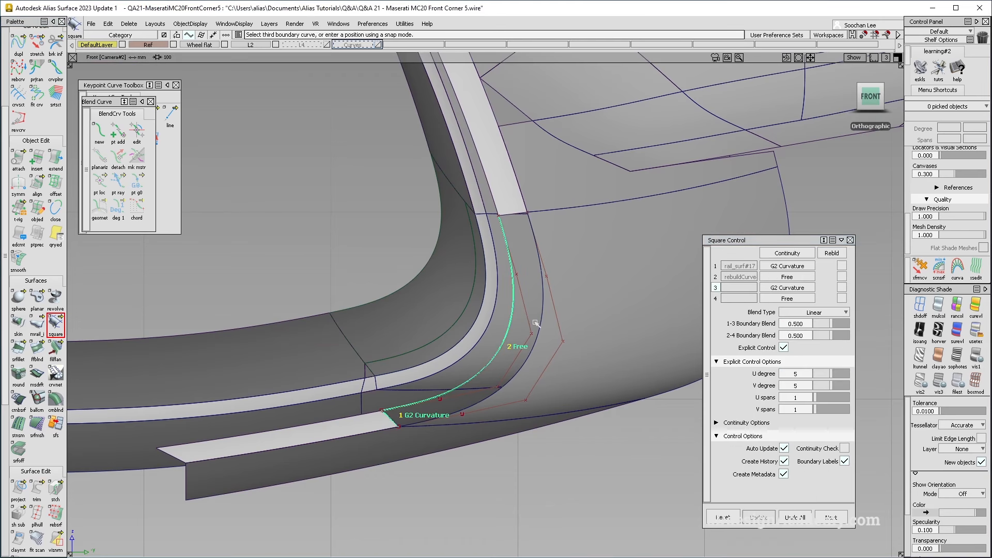
click(550, 331)
click(553, 331)
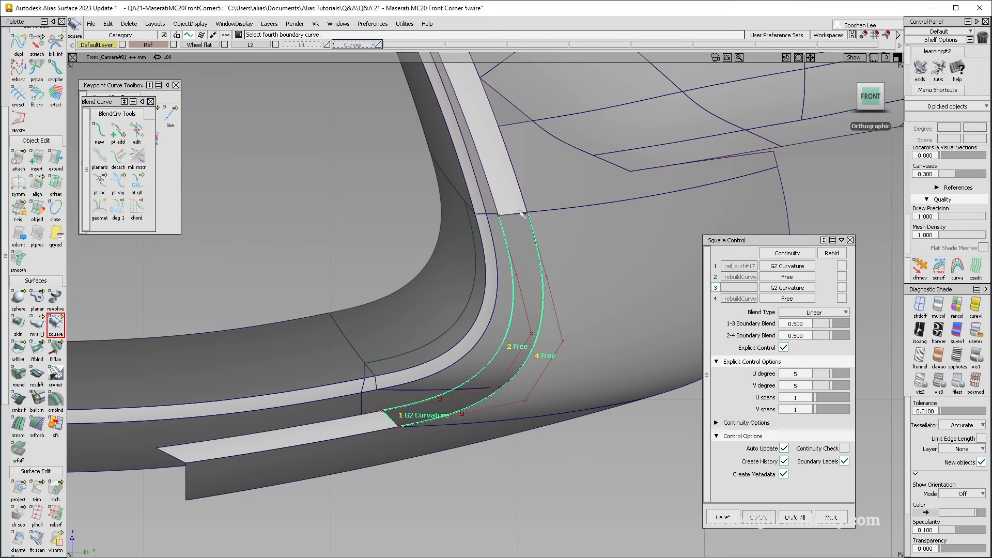
click(521, 214)
click(544, 235)
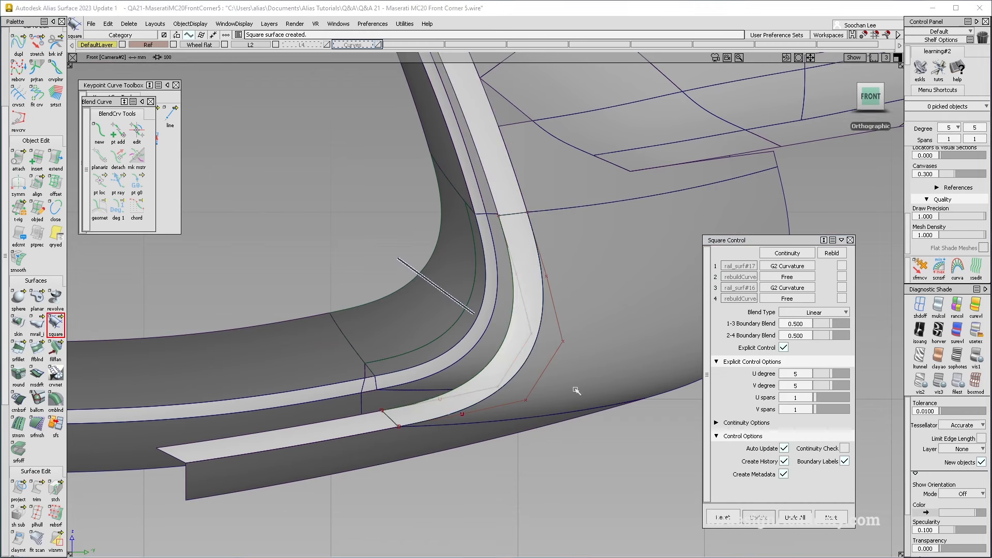
ctrl+shift+drag(542, 359, 574, 368)
key(Return)
- Try to insert a curve on surface lengthwise across the lower outer side surface of the front corner
alt+shift+drag(631, 348, 350, 369)
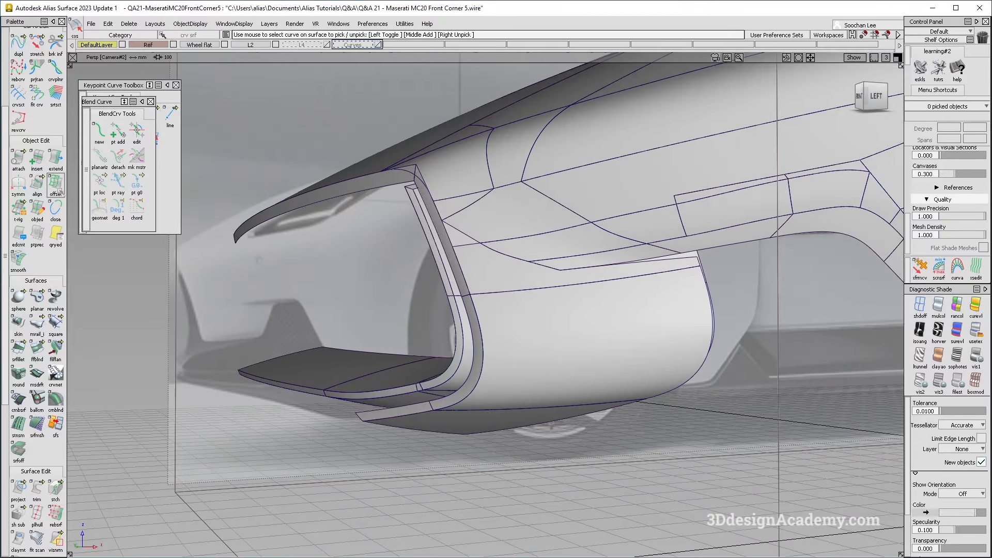
double_click(36, 158)
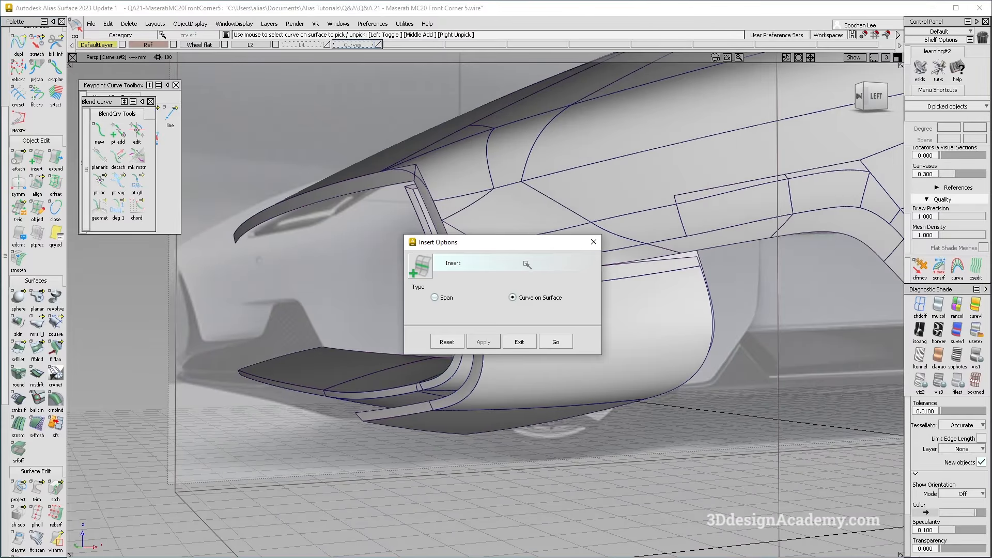
click(555, 342)
alt+shift+drag(517, 418, 476, 334)
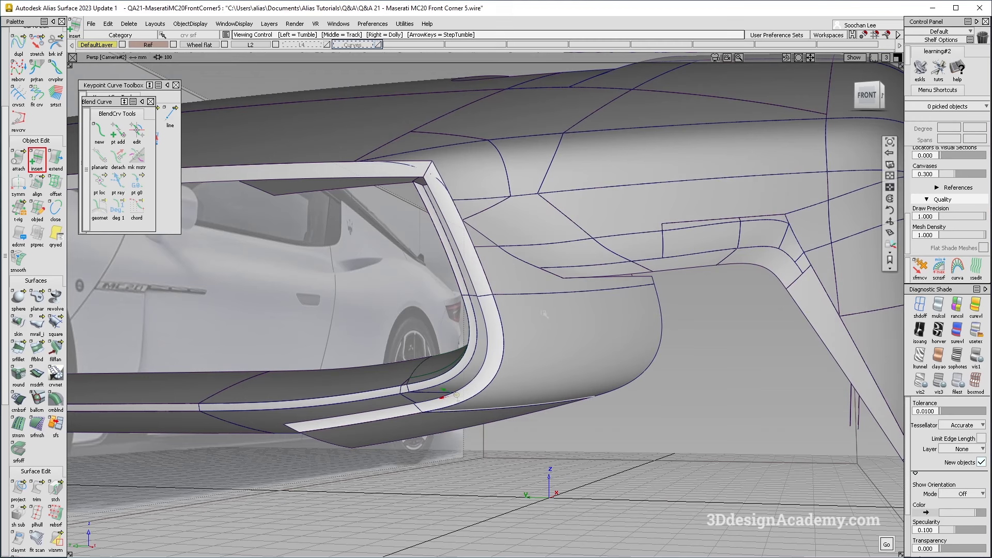
alt+shift+right_drag(525, 284, 439, 310)
alt+shift+drag(409, 336, 466, 329)
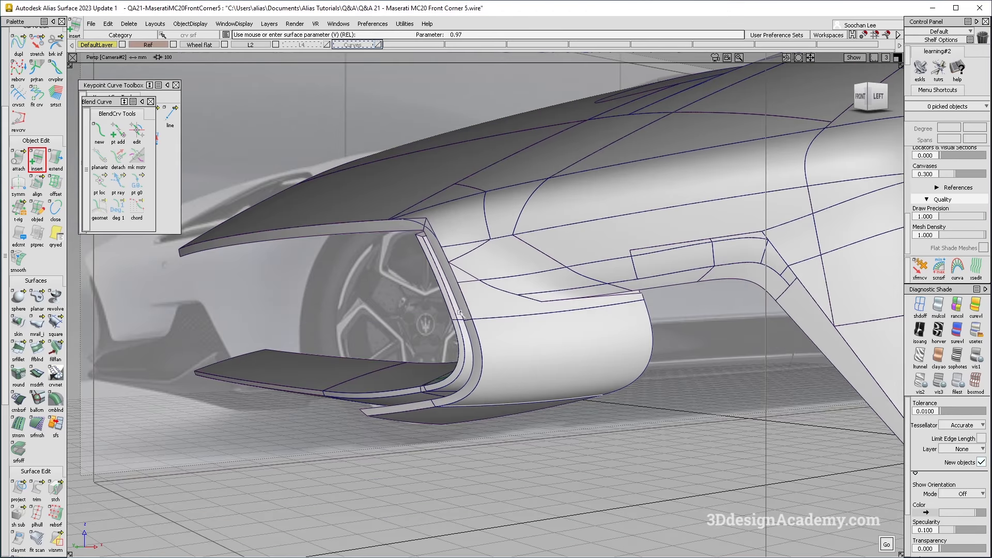
alt+shift+drag(472, 376, 434, 358)
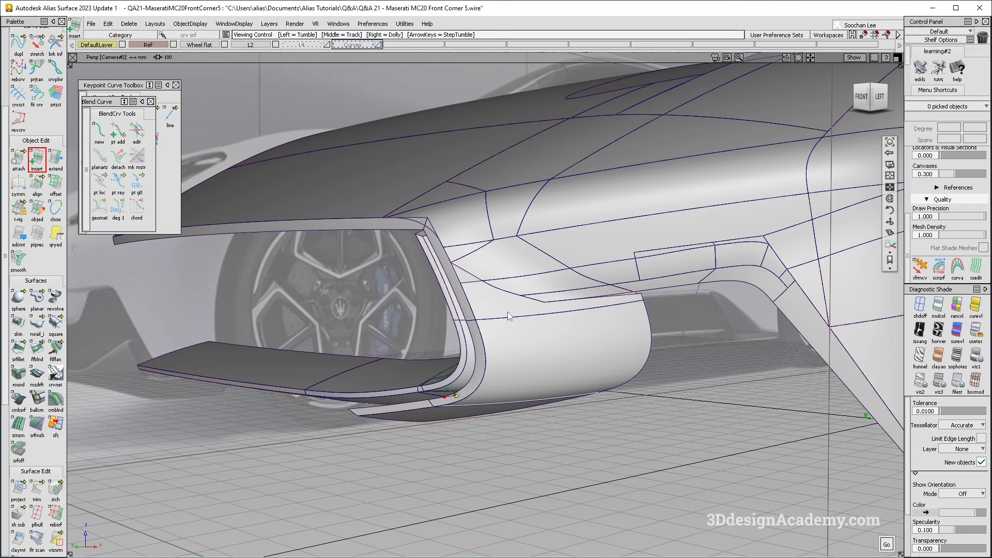
click(534, 365)
alt+shift+drag(536, 362, 473, 357)
key(alt+Tab)
key(alt+Tab)
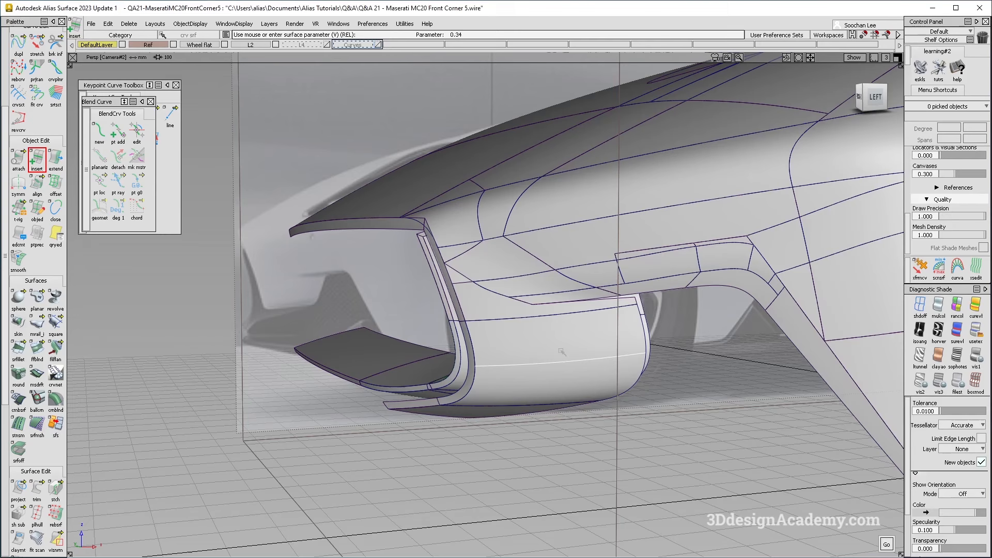
click(455, 455)
- Draw an edit point curve in the left view from the rounded corner's outer edge back across the side surface, and adjust its angle
scroll(40, 89, up, 5)
click(40, 88)
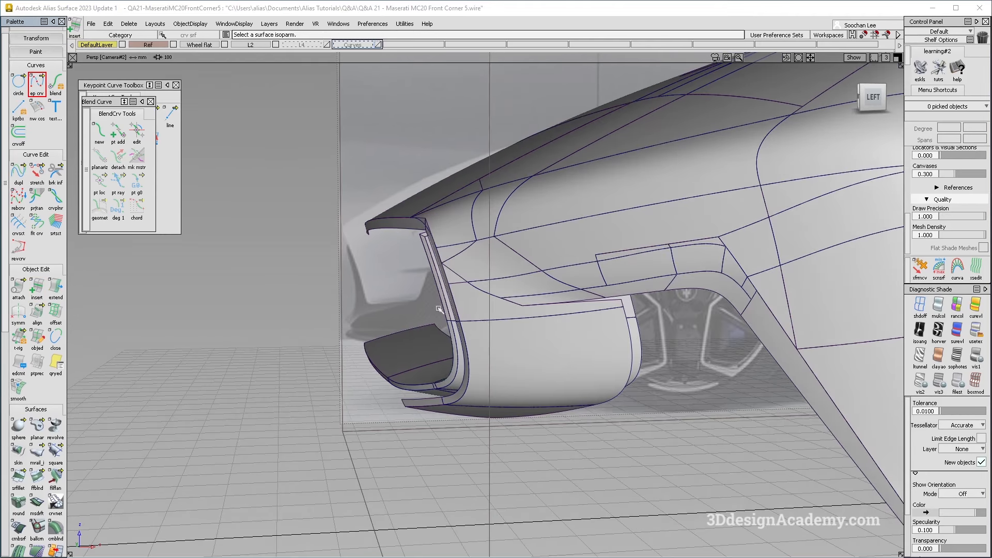
ctrl+alt+click(470, 378)
key(F6)
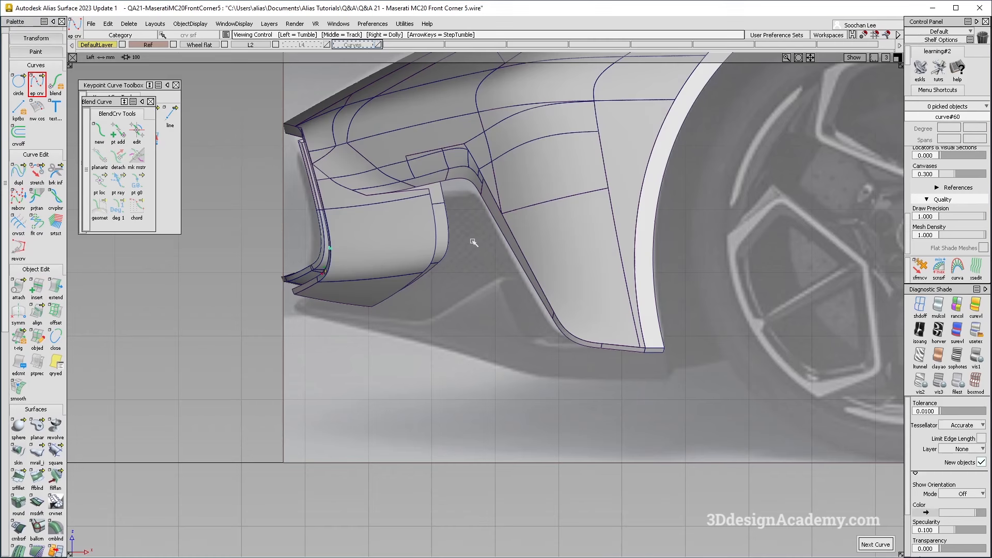
click(929, 300)
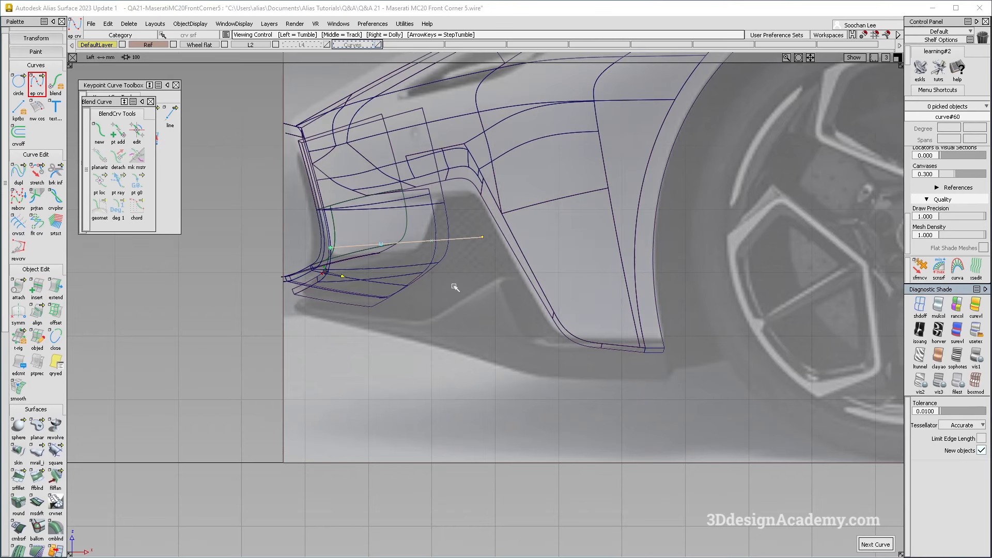
ctrl+shift+drag(378, 251, 365, 255)
alt+shift+click(365, 254)
alt+shift+right_drag(365, 255, 354, 312)
ctrl+shift+middle_drag(355, 312, 352, 279)
ctrl+alt+drag(341, 231, 345, 233)
ctrl+shift+middle_drag(519, 257, 521, 283)
middle_drag(596, 305, 597, 305)
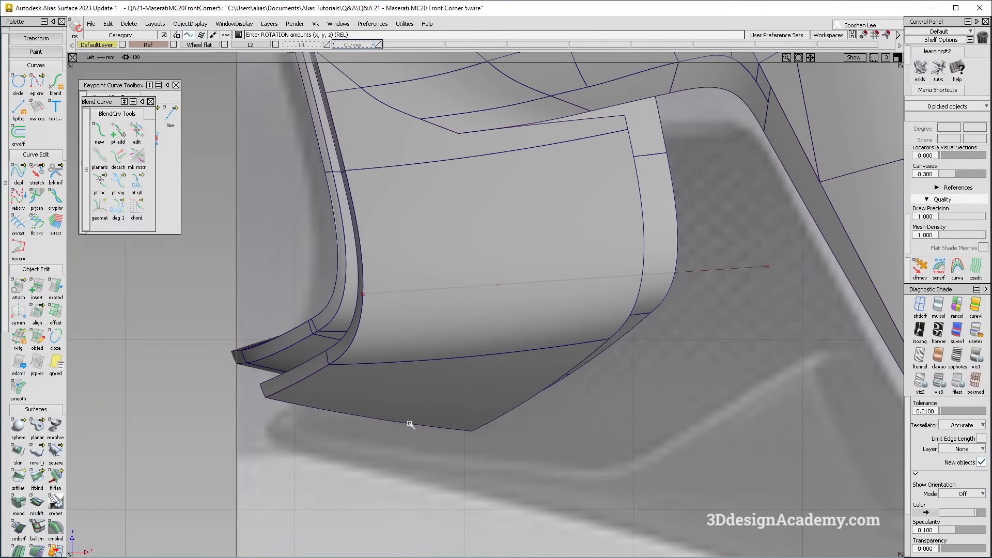
- Project the new line onto the outer side surface as a curve on surface, using the View vector
scroll(21, 501, down, 1)
scroll(23, 503, down, 6)
click(21, 530)
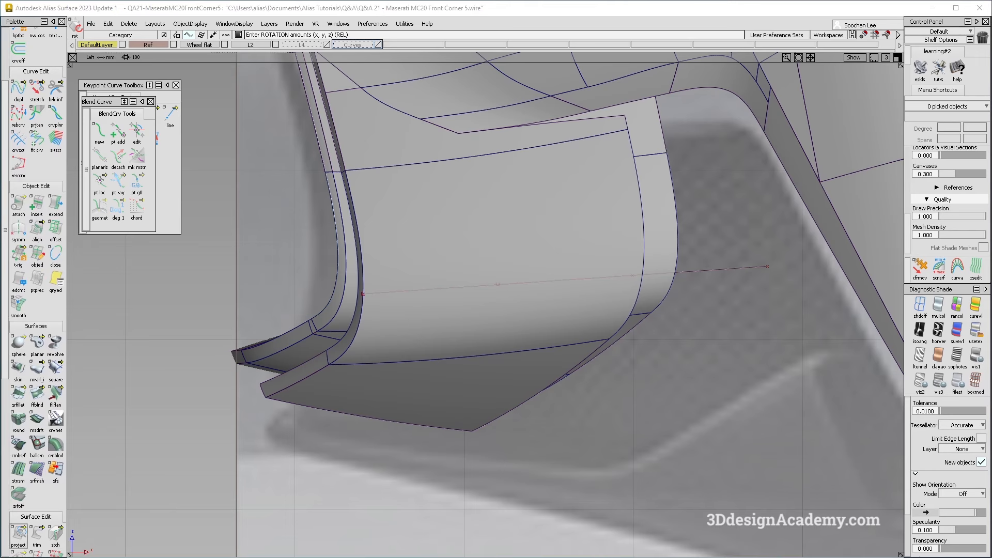
click(432, 293)
click(432, 290)
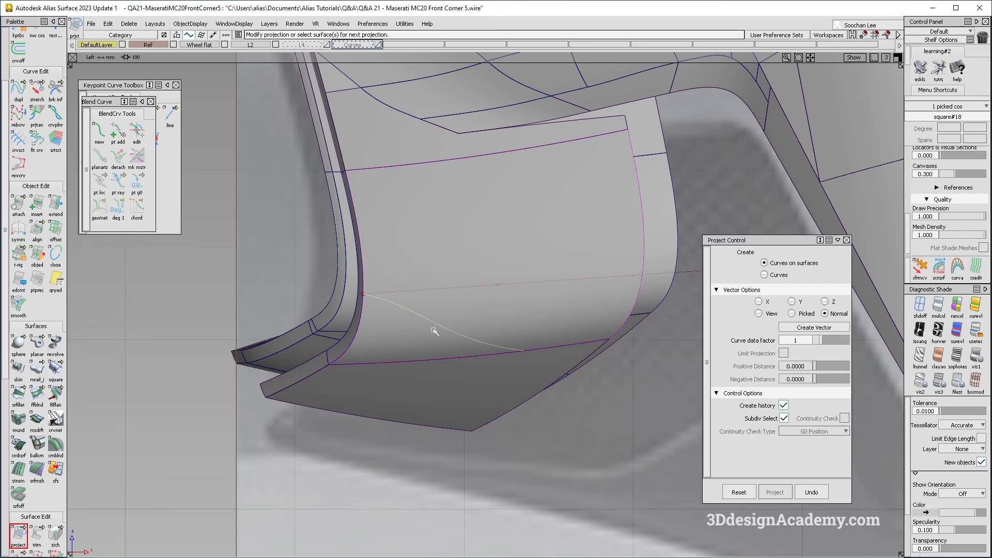
click(759, 314)
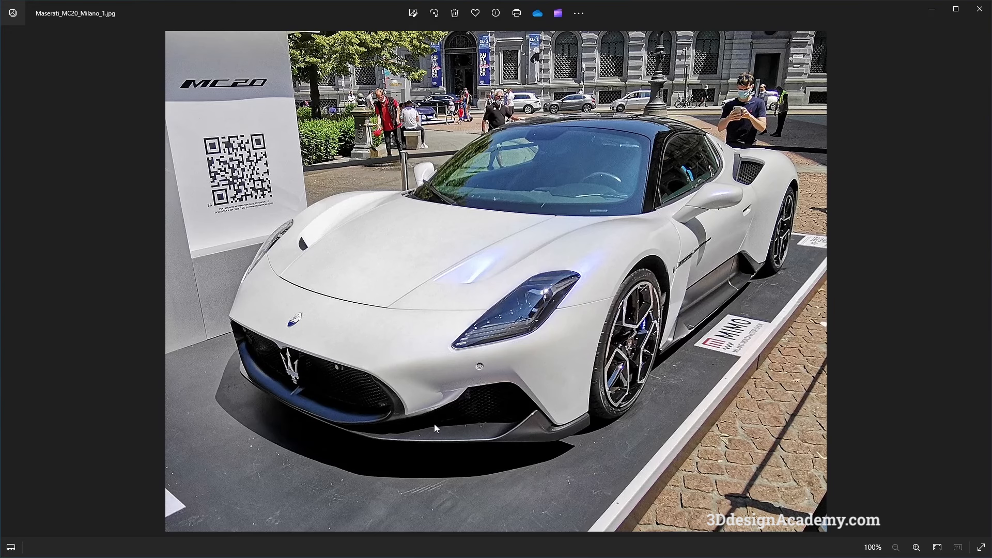
- Examine the lower front corner in the Maserati MC20 reference photos and return to the model
key(Right)
key(Right)
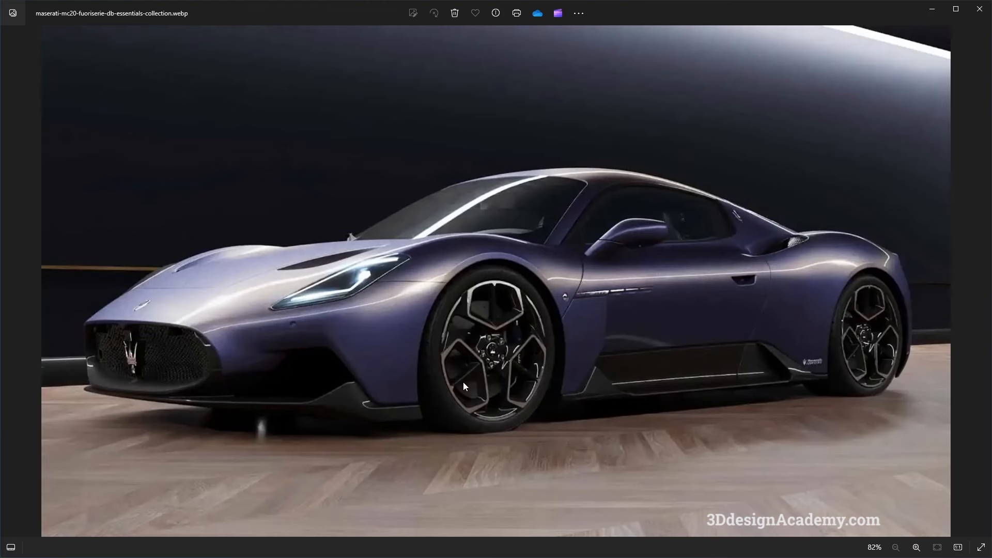
key(Left)
key(Left)
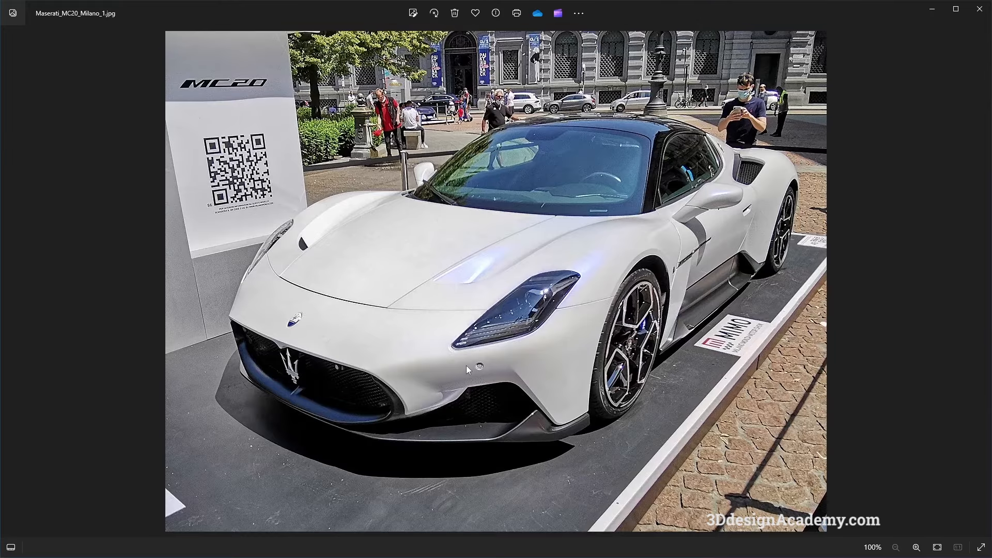
key(alt+Tab)
- Move the source line slightly downward to reposition its projection on the side surface
alt+shift+middle_drag(520, 388, 460, 338)
key(q)
drag(458, 304, 487, 373)
key(w)
right_drag(481, 356, 477, 360)
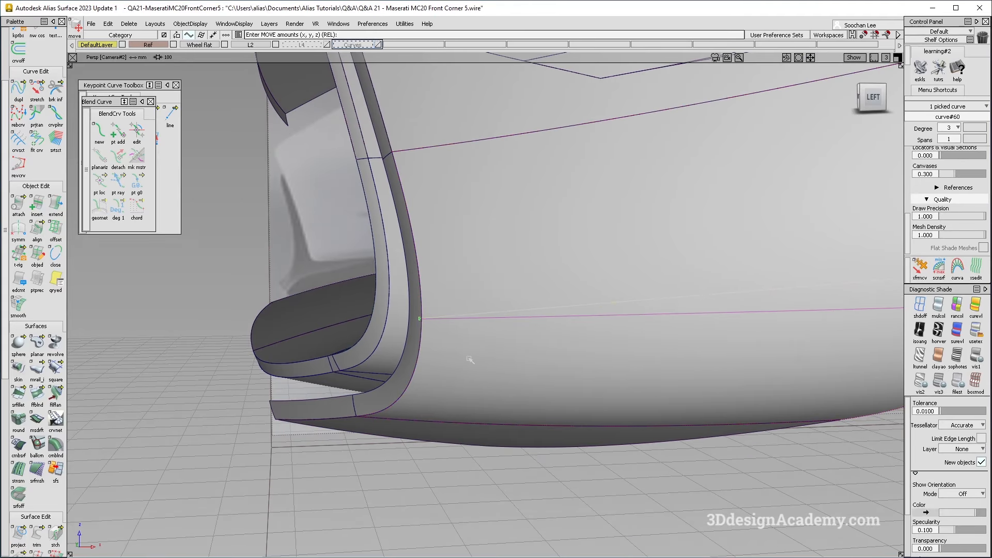
- Trim away the part of the outer side surface below the projected curve
alt+shift+drag(413, 309, 459, 336)
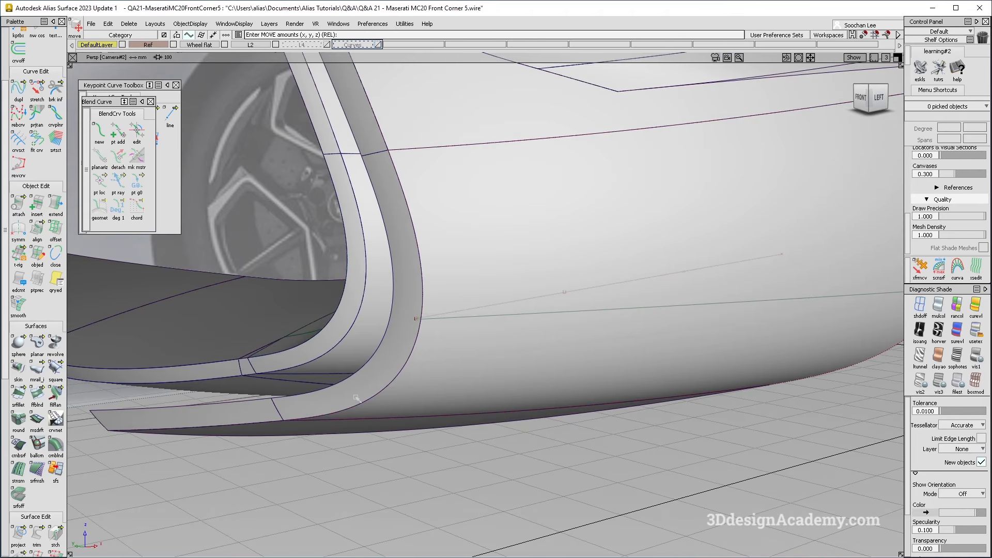
scroll(22, 140, up, 3)
click(37, 93)
scroll(38, 488, down, 3)
click(509, 251)
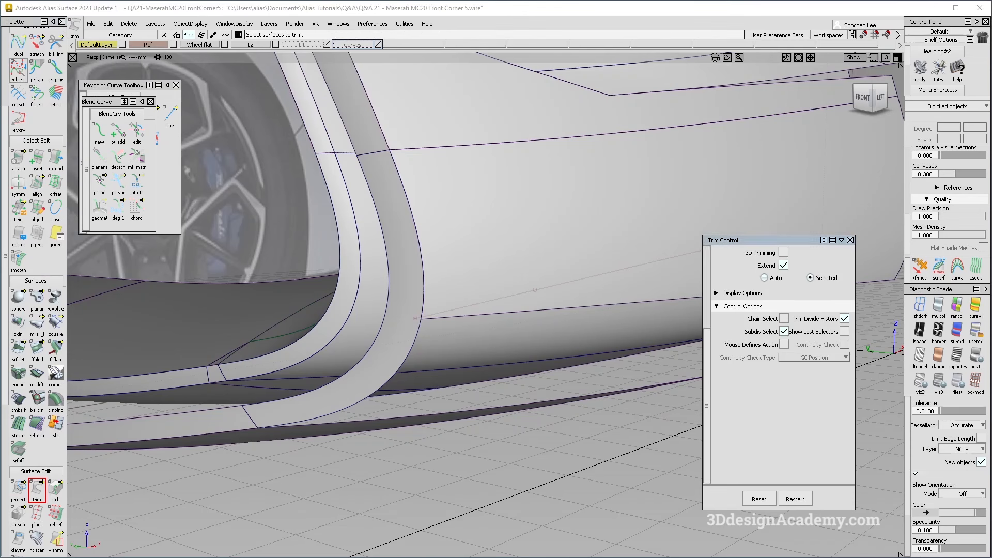
- Draw a short edit point curve from the front end of the trimmed side edge to the rounded corner's inner edge
scroll(33, 87, up, 2)
scroll(33, 207, up, 1)
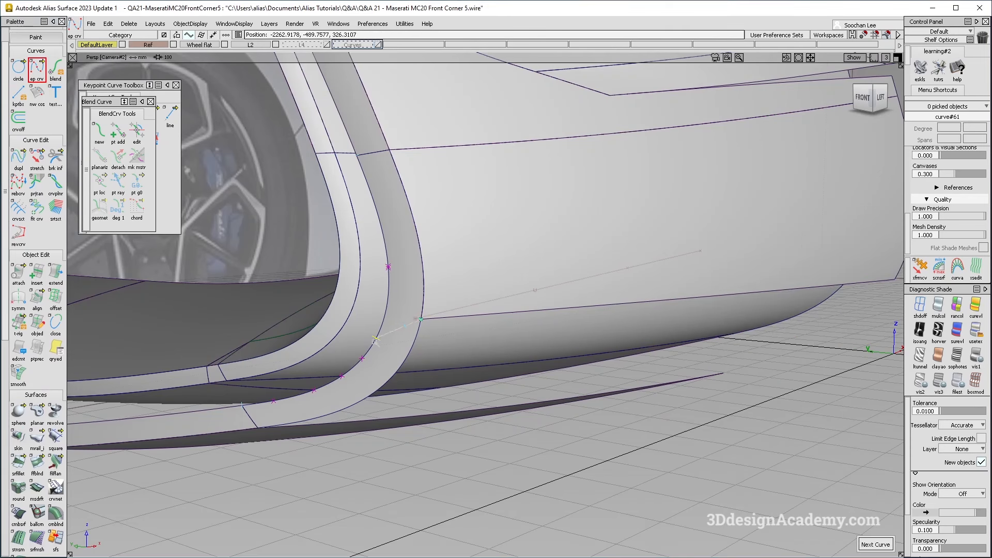
ctrl+shift+drag(370, 309, 401, 340)
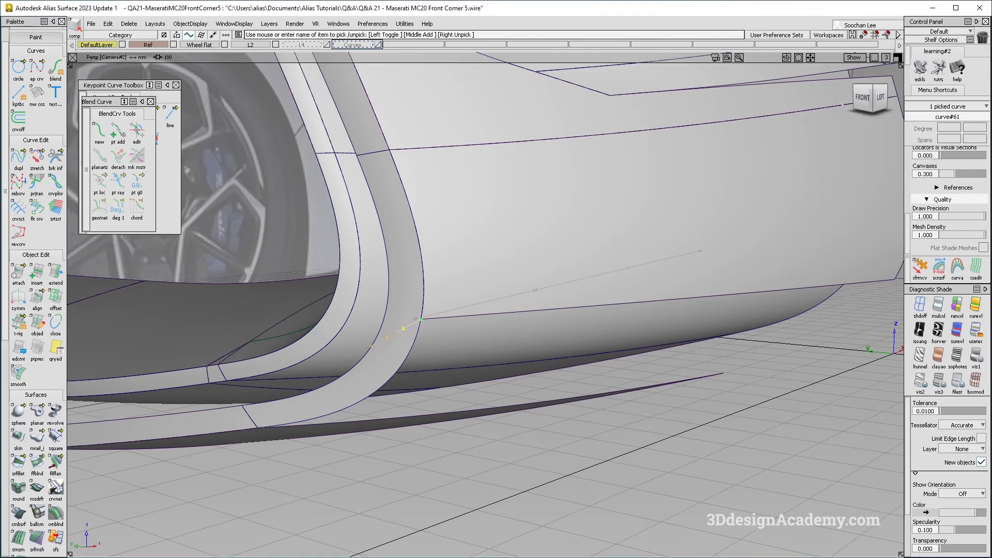
- Reduce the degree of the short curve and adjust its control point in the front view
click(958, 128)
click(958, 166)
click(862, 97)
click(390, 414)
mouse_move(390, 414)
ctrl+shift+mouse_down()
mouse_move(401, 345)
mouse_move(391, 338)
mouse_move(401, 343)
ctrl+shift+mouse_up()
ctrl+shift+middle_drag(428, 369, 428, 346)
drag(427, 347, 362, 289)
- Sweep the short curve along the trimmed side surface edge with a Monorail surface, one generation and one rail curve
double_click(36, 438)
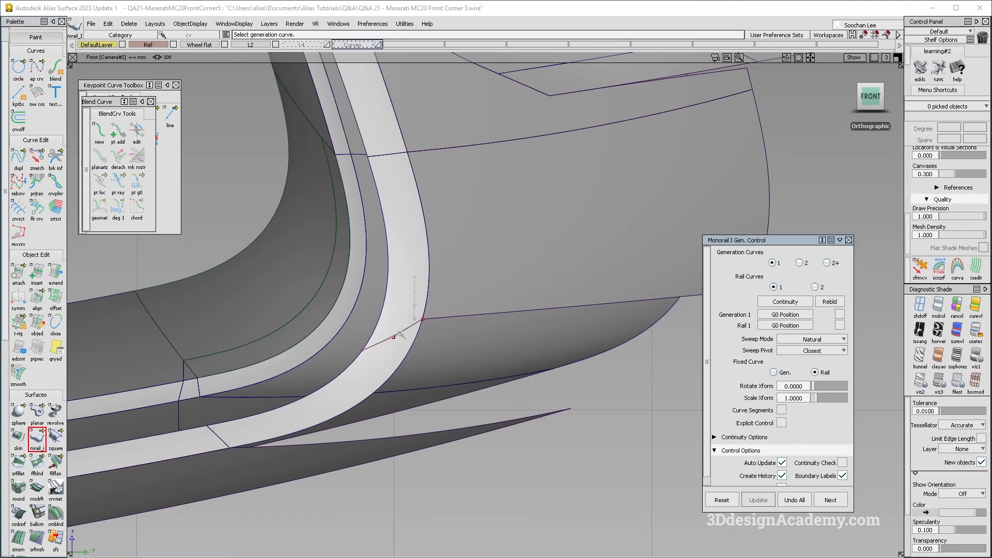
click(418, 328)
click(450, 320)
alt+shift+drag(498, 325, 615, 306)
alt+shift+right_drag(615, 305, 537, 331)
- Assign the bottom lip surfaces to layer L4 and hide that layer
ctrl+shift+drag(439, 362, 404, 159)
click(354, 407)
click(403, 421)
click(306, 45)
click(309, 53)
click(326, 44)
click(326, 45)
click(326, 44)
click(307, 45)
click(310, 65)
alt+shift+right_drag(605, 207, 520, 217)
alt+shift+drag(520, 217, 574, 265)
alt+shift+click(513, 293)
alt+shift+right_drag(513, 293, 621, 285)
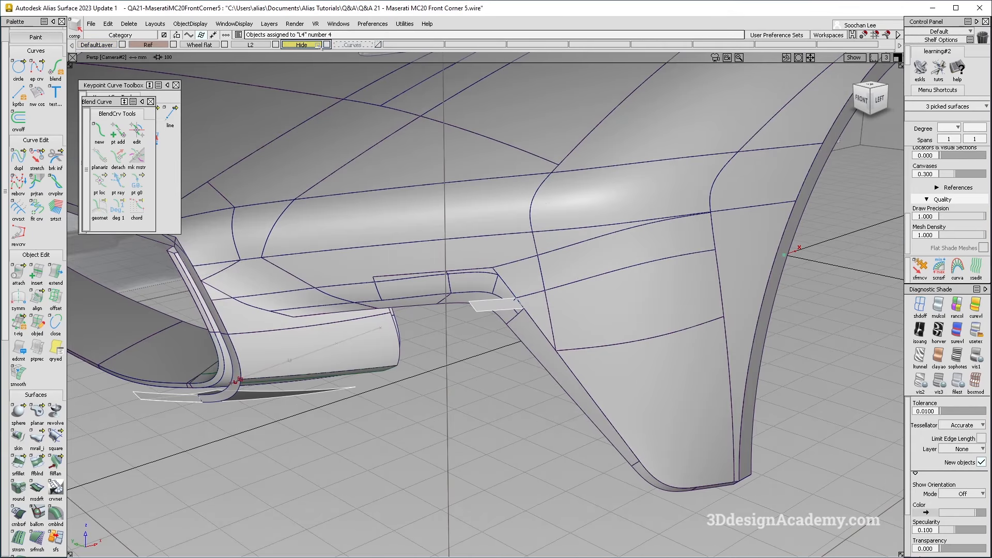
click(327, 44)
- Extend the front end of the new swept surface forward past the rounded corner's outer edge
alt+shift+click(260, 351)
alt+shift+middle_drag(260, 351, 433, 286)
alt+shift+right_drag(433, 286, 505, 288)
alt+shift+drag(504, 287, 498, 222)
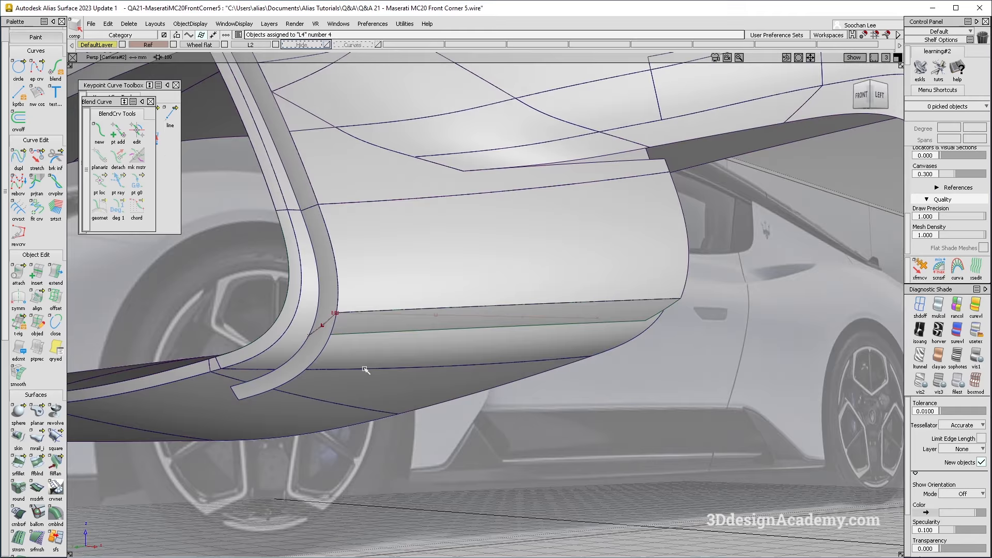
alt+shift+click(312, 332)
alt+shift+right_drag(312, 332, 372, 304)
click(55, 273)
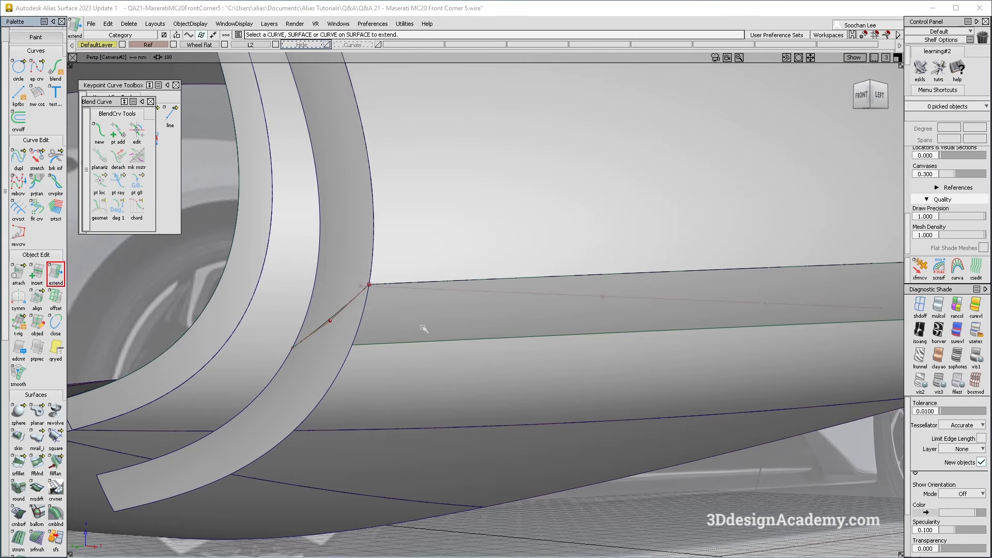
click(362, 328)
key(Return)
ctrl+shift+drag(337, 333, 337, 379)
scroll(22, 490, down, 6)
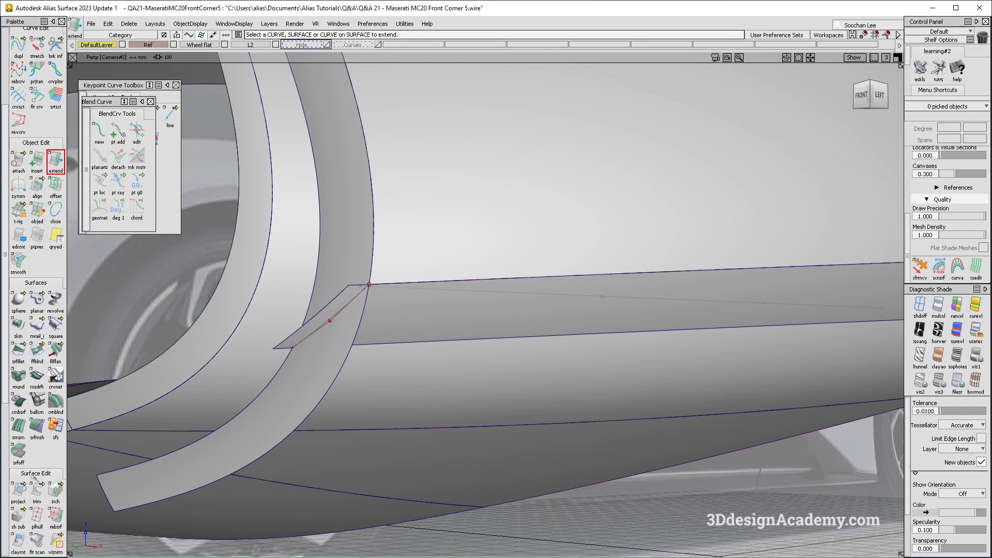
- Intersect the extended lower surface with the front corner strip and trim both surfaces back to their shared corner line
drag(22, 458, 56, 457)
click(353, 270)
click(336, 305)
ctrl+shift+drag(328, 358, 334, 417)
click(37, 459)
click(344, 247)
key(space)
click(421, 310)
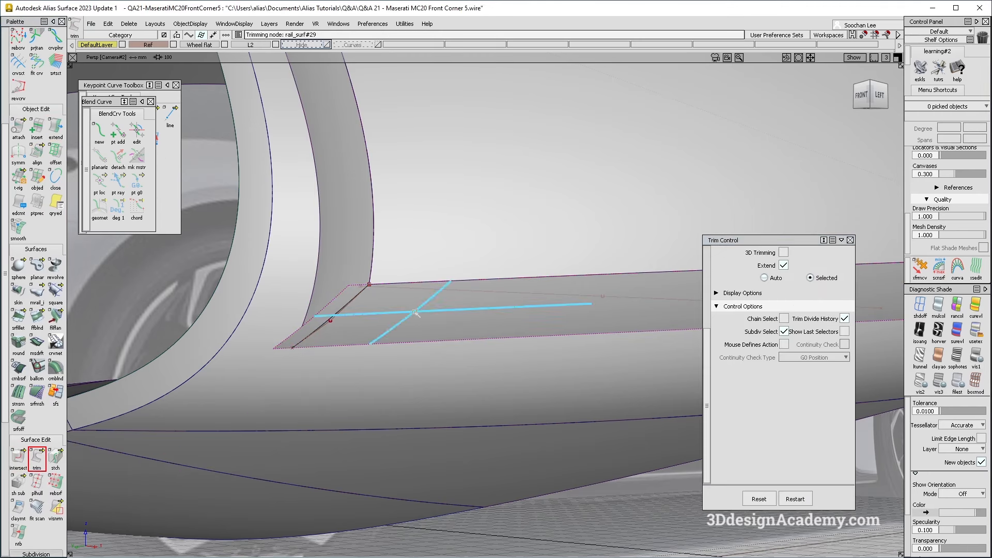
key(space)
- Build a G2 Curvature surface fillet with a chordal length of 10 between the front corner strip and the lower surface
alt+shift+right_drag(672, 258, 446, 274)
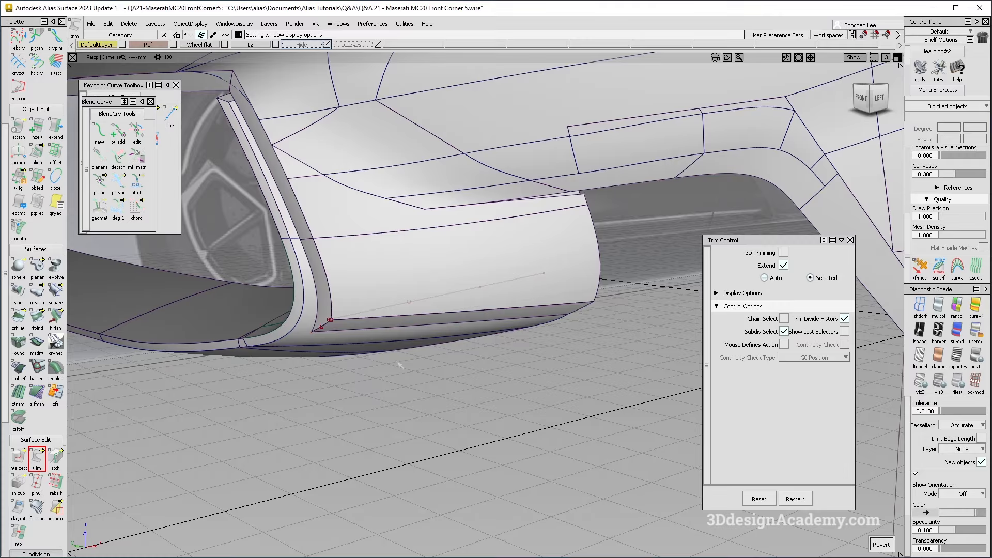
alt+shift+right_drag(248, 393, 312, 393)
click(22, 319)
click(319, 317)
click(356, 335)
alt+shift+drag(361, 334, 398, 326)
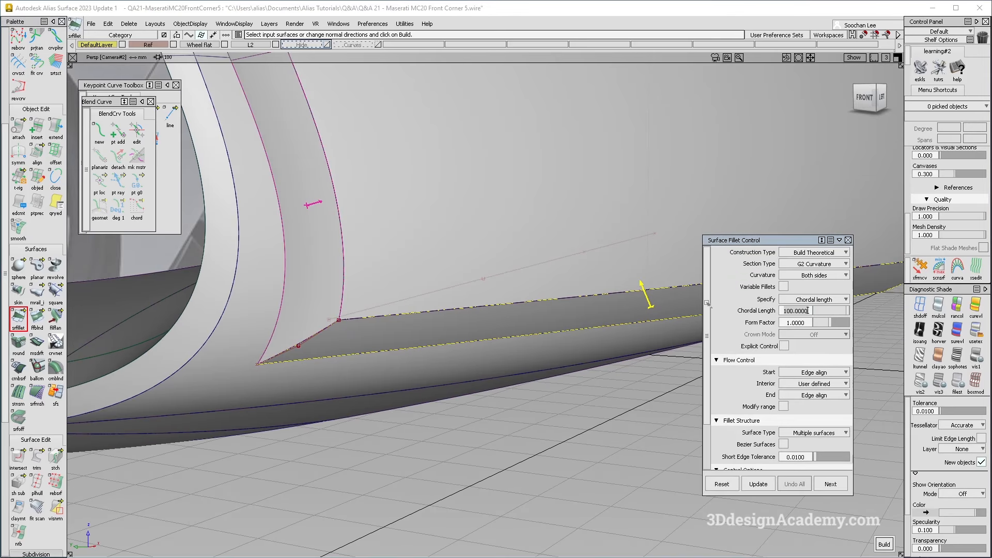
alt+shift+drag(392, 327, 353, 325)
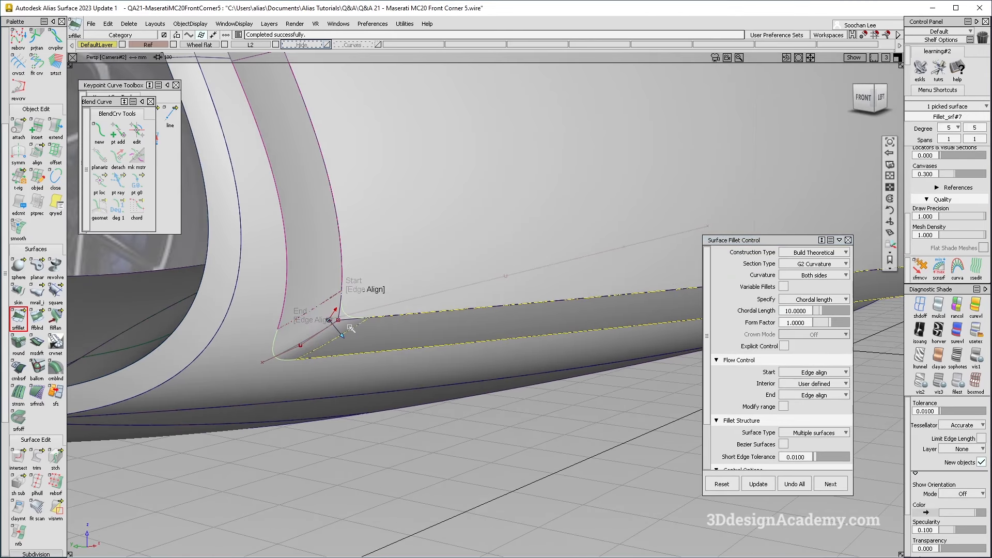
- Project the fillet's outer edge onto the side surface and trim the side surface to it
click(15, 466)
click(17, 463)
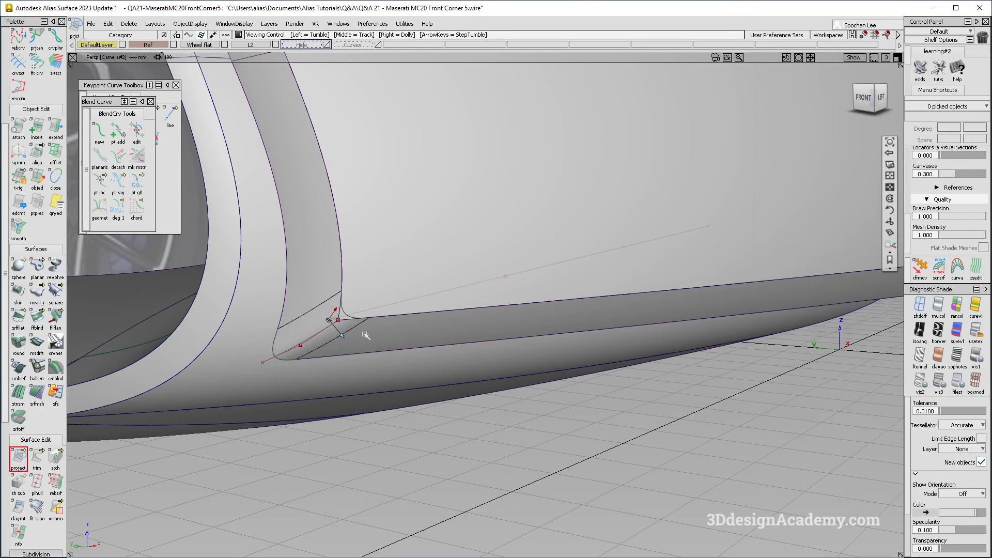
alt+shift+right_drag(364, 333, 342, 328)
click(347, 300)
click(340, 308)
key(space)
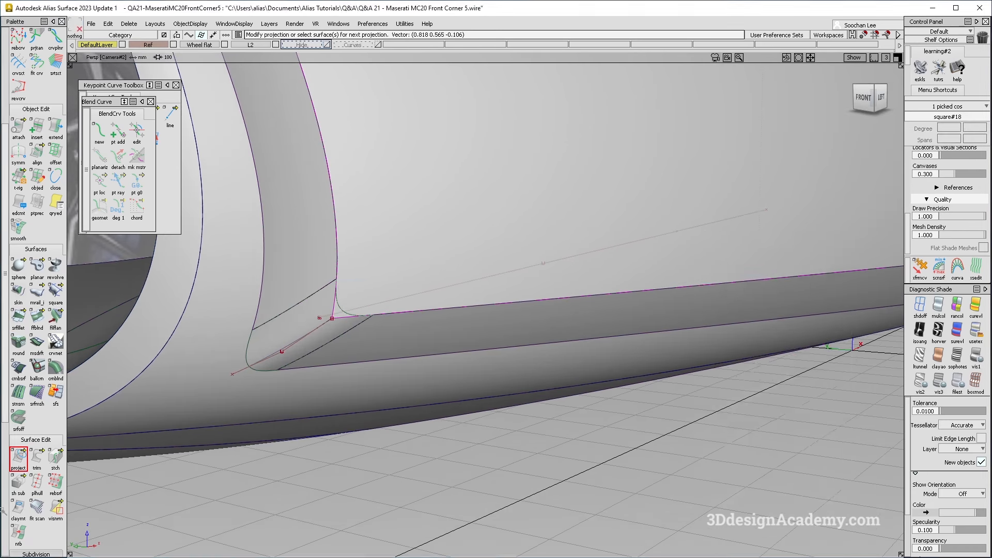
click(37, 459)
click(379, 287)
key(alt+m)
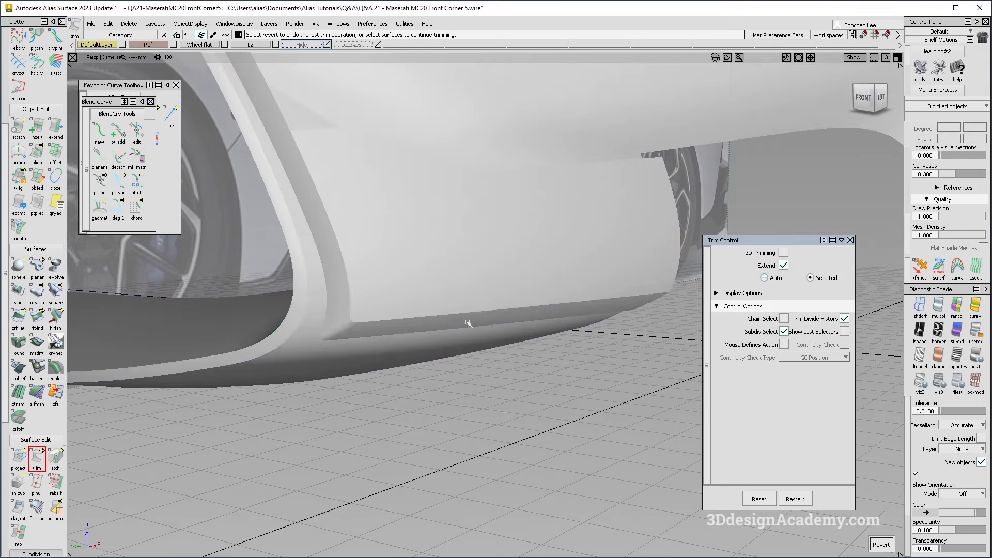
- Examine the trimmed lip and the upper intake corner, comparing them with the Maserati MC20 reference photo
alt+shift+right_drag(467, 323, 410, 332)
mouse_move(410, 332)
alt+shift+mouse_down()
mouse_move(421, 387)
mouse_move(381, 363)
mouse_move(410, 344)
alt+shift+mouse_up()
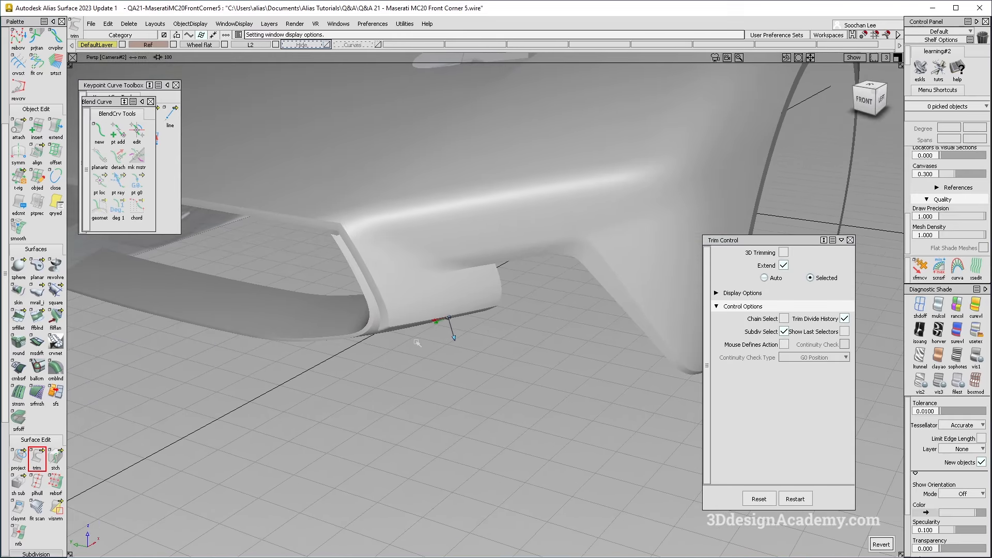
key(alt+Tab)
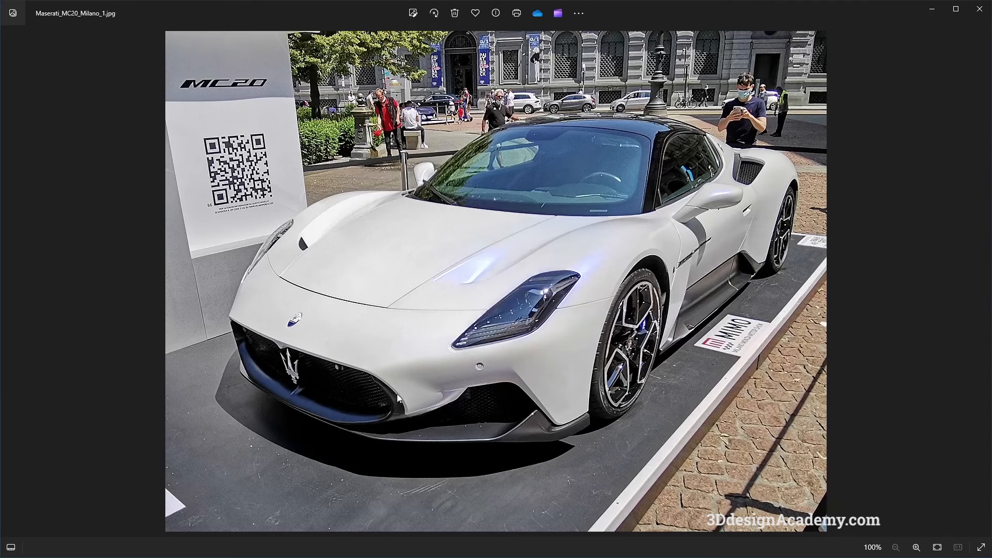
key(alt+Tab)
alt+shift+drag(401, 423, 402, 263)
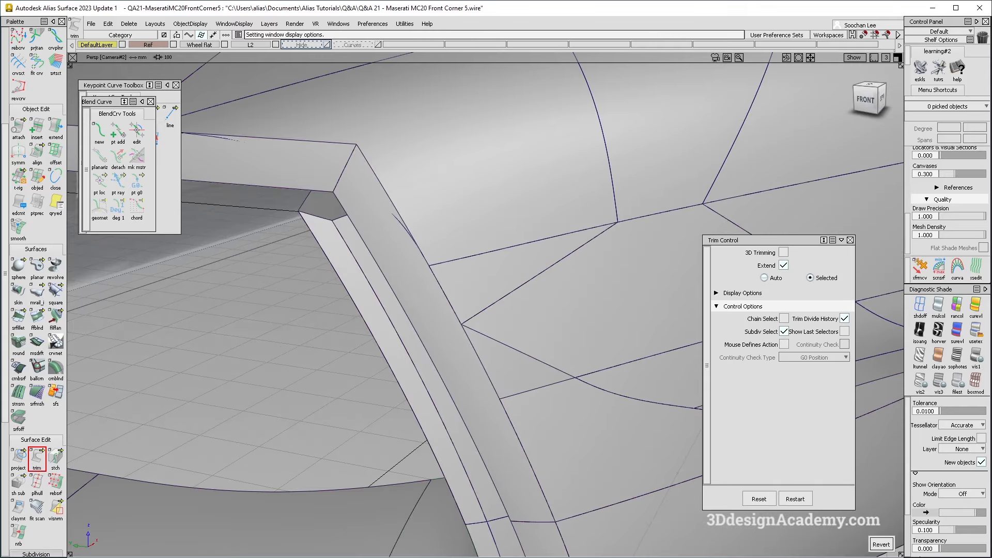
key(alt+Tab)
key(alt+Tab)
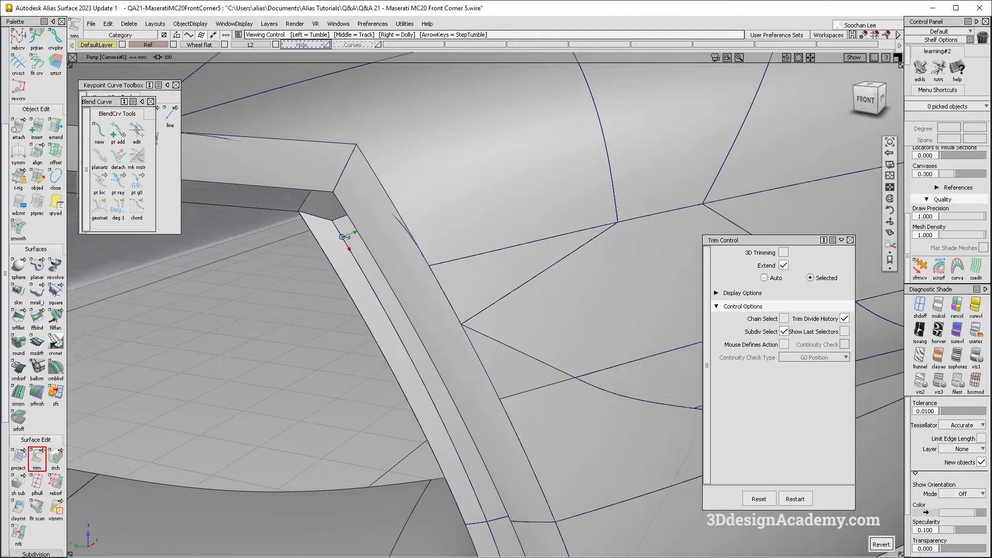
alt+shift+drag(372, 361, 444, 294)
alt+shift+right_drag(450, 292, 397, 285)
alt+shift+drag(398, 285, 408, 282)
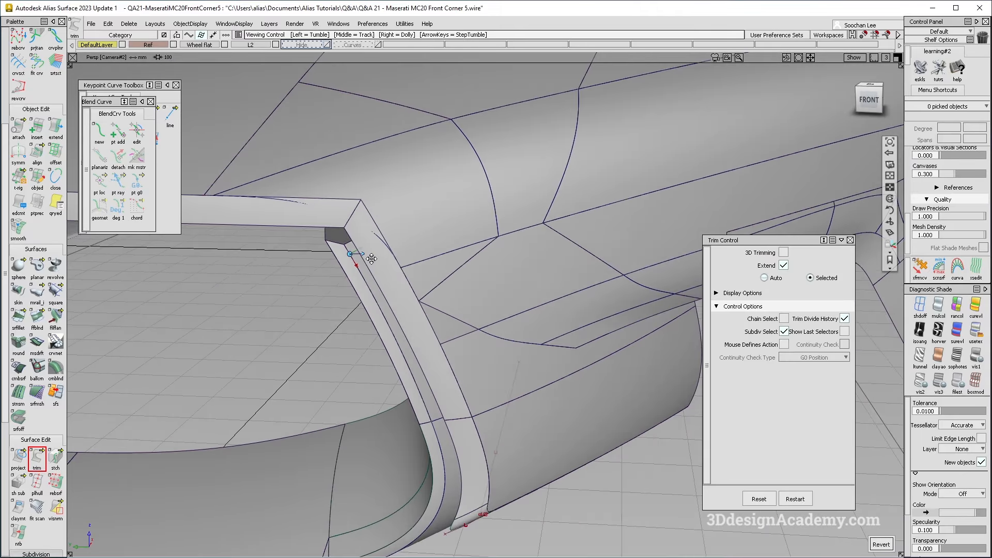
alt+shift+middle_drag(409, 281, 480, 298)
key(alt+Tab)
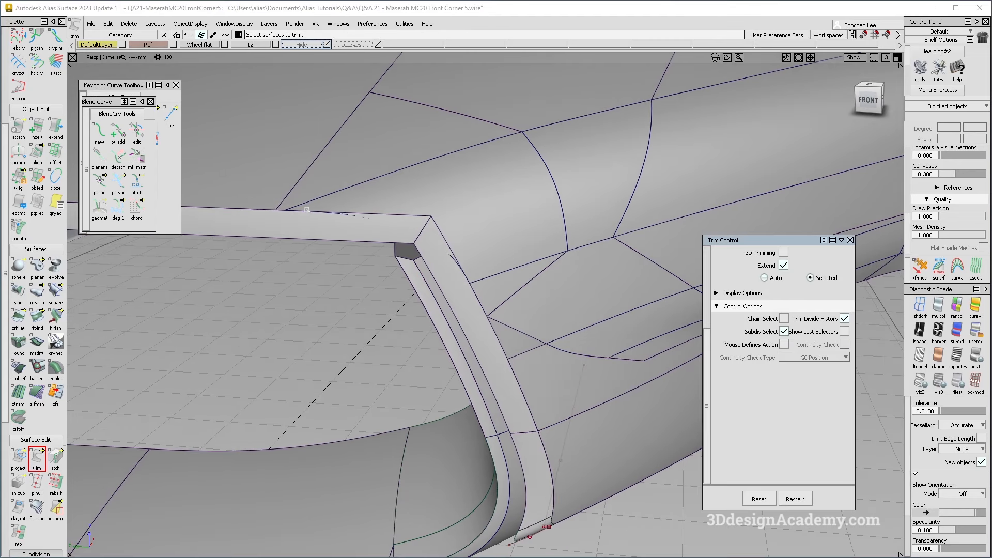
- Duplicate the rounded edge curve at the upper intake corner and snap the copy from the outer corner to the inner corner
ctrl+shift+drag(370, 302, 370, 305)
alt+shift+drag(351, 232, 373, 212)
ctrl+shift+drag(365, 300, 267, 204)
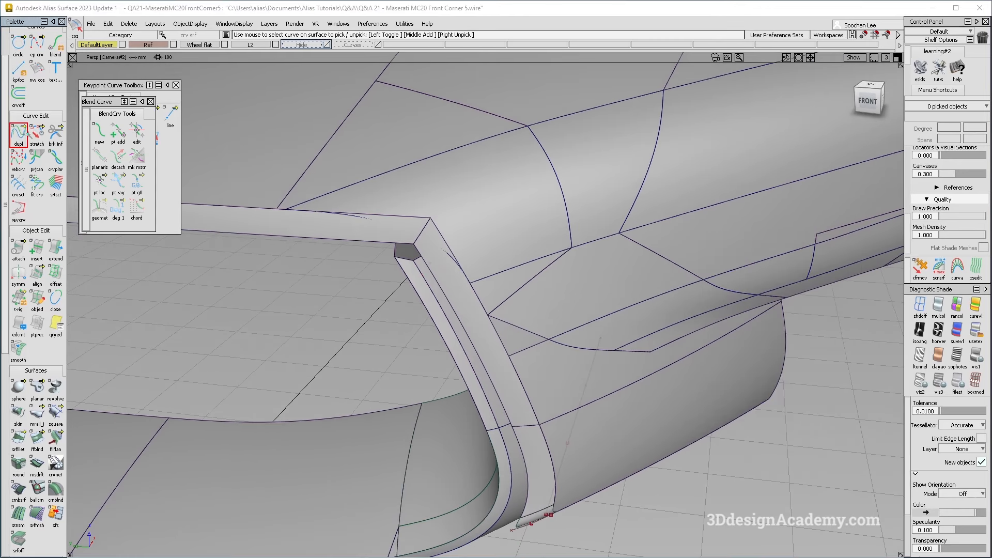
click(351, 215)
alt+shift+drag(387, 266, 424, 238)
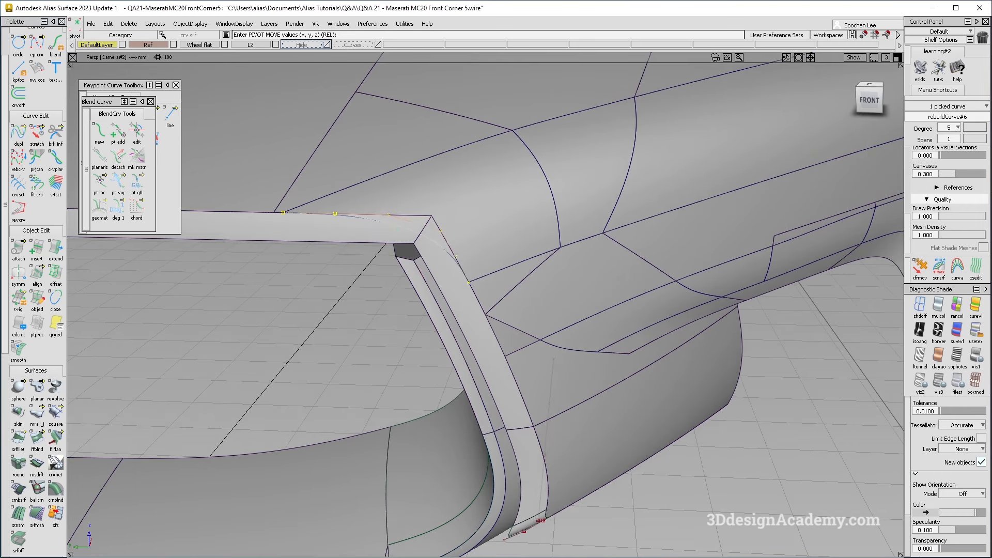
scroll(431, 225, up, 3)
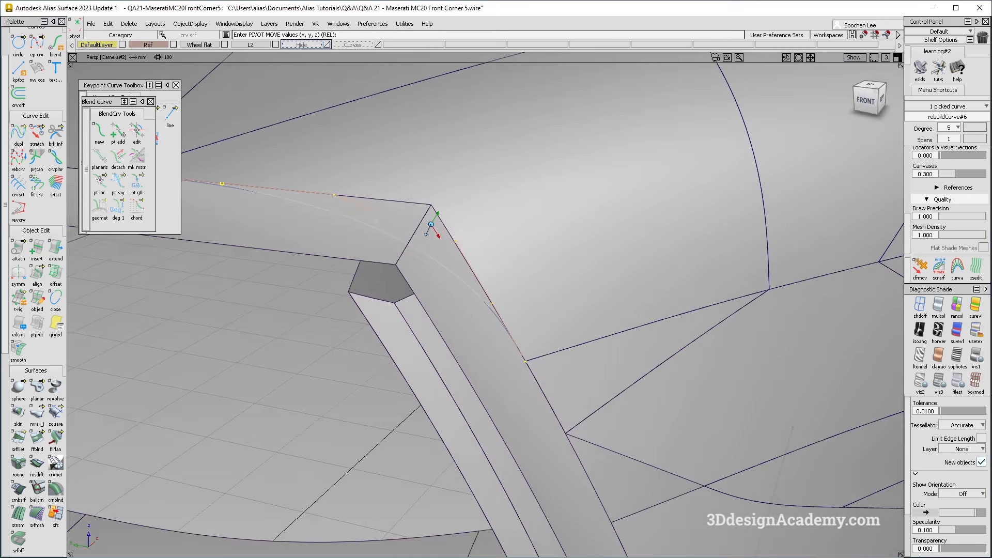
ctrl+shift+middle_drag(392, 298, 403, 255)
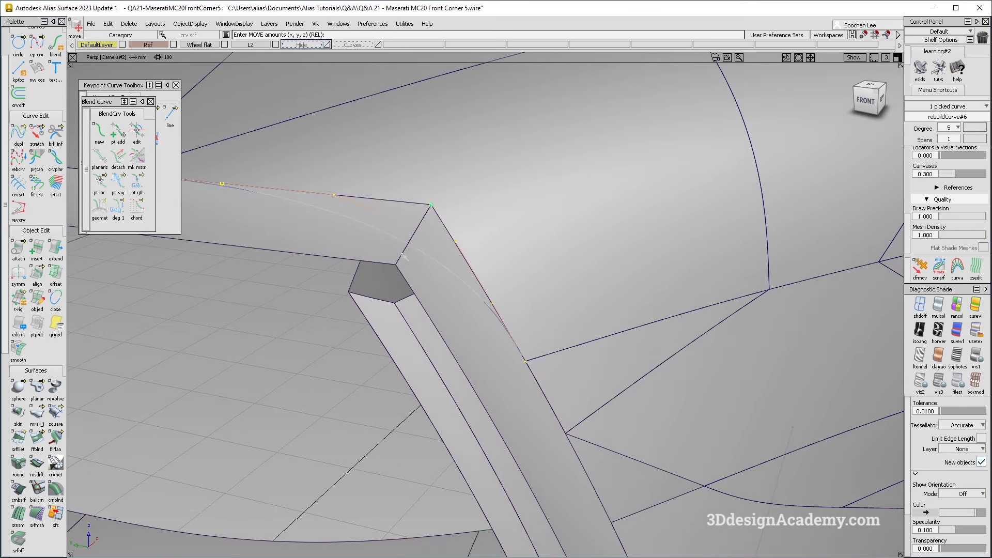
alt+shift+middle_drag(429, 224, 549, 212)
ctrl+shift+drag(331, 246, 320, 191)
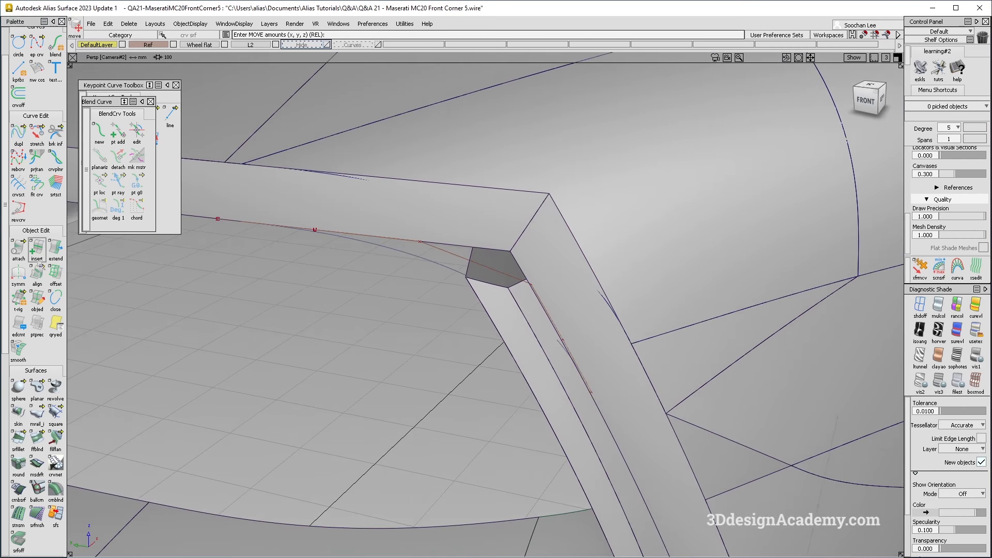
- Scale the copied curve down about the inner corner and align its ends to the adjoining strip edges with G2 continuity
ctrl+shift+middle_drag(342, 323, 379, 316)
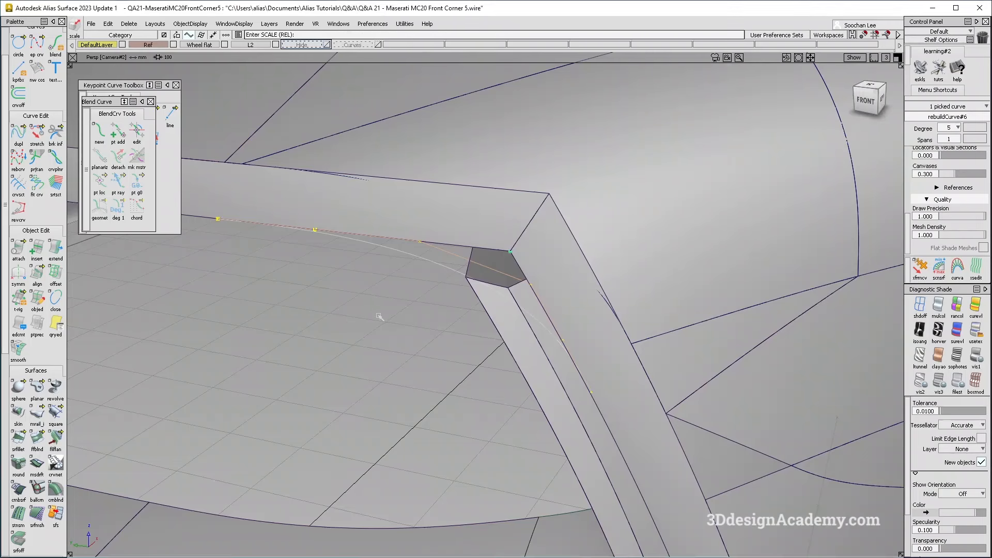
ctrl+shift+drag(381, 357, 354, 209)
double_click(32, 279)
click(277, 226)
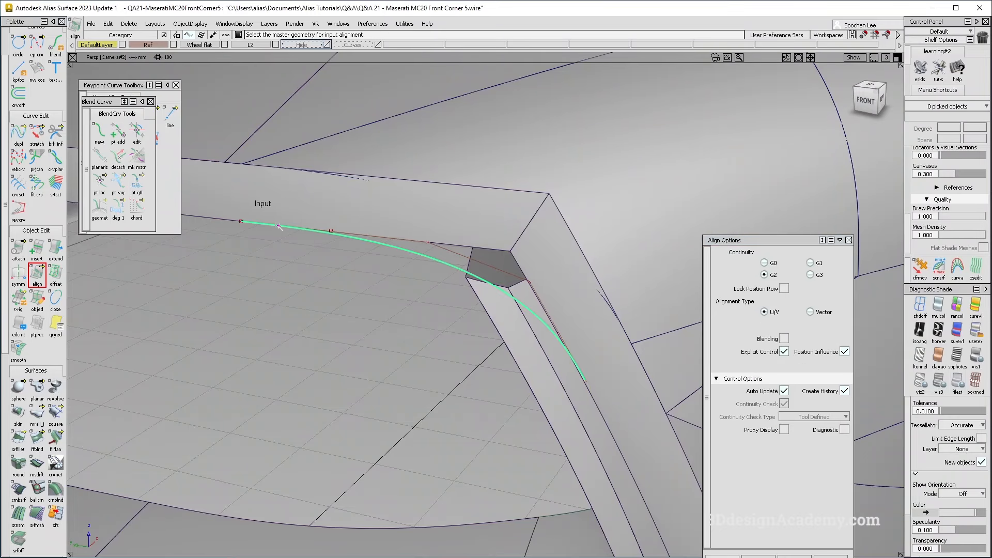
click(219, 222)
click(580, 370)
click(592, 395)
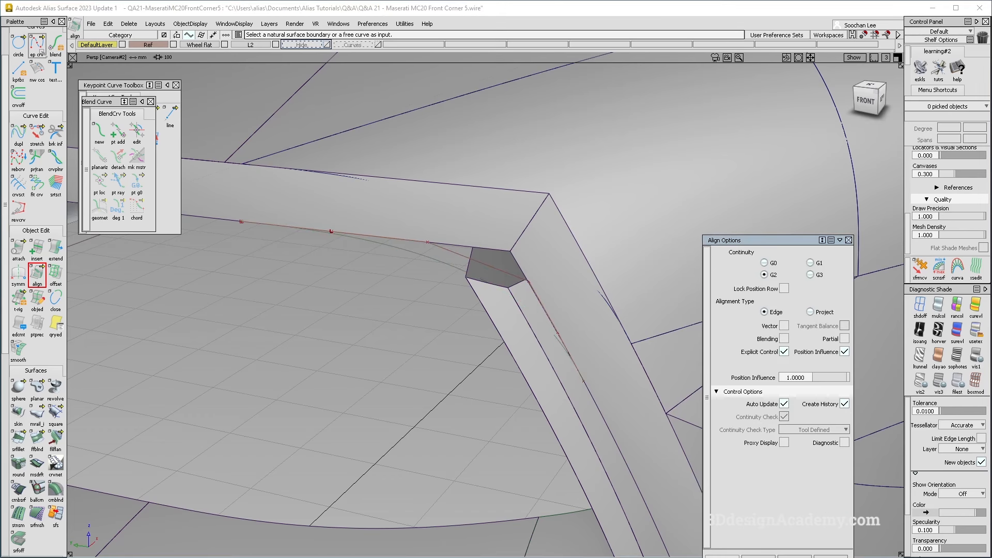
- Draw two straight edit-point curves joining the inner curve's ends to the ends of the outer rounded edge
click(244, 165)
click(595, 359)
click(631, 344)
- Project the two connecting lines along X onto the intake strip surfaces beside the upper corner
scroll(47, 504, down, 3)
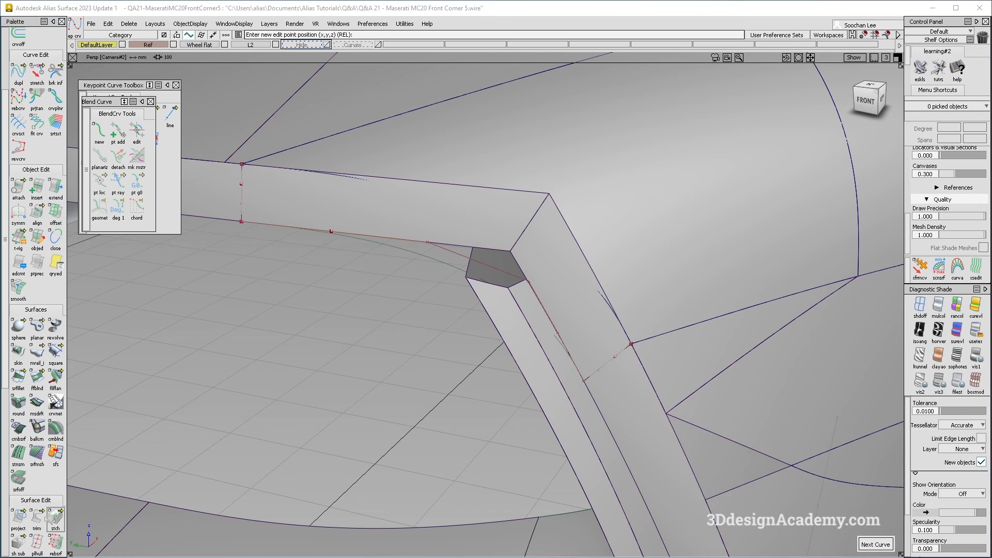
click(240, 194)
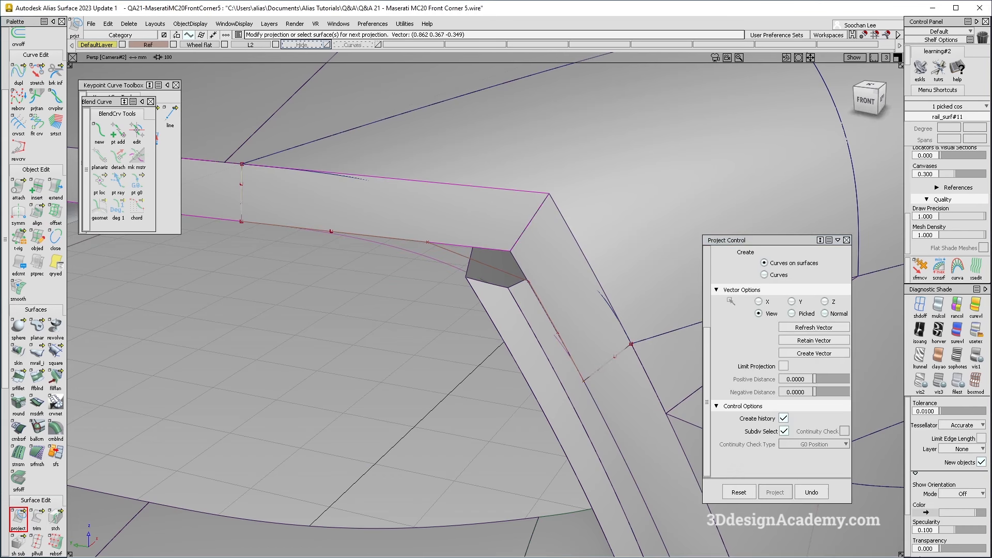
click(761, 300)
click(615, 367)
- Delete the two connecting lines and trim the sharp corner off both intake strips at the projected curves
click(608, 362)
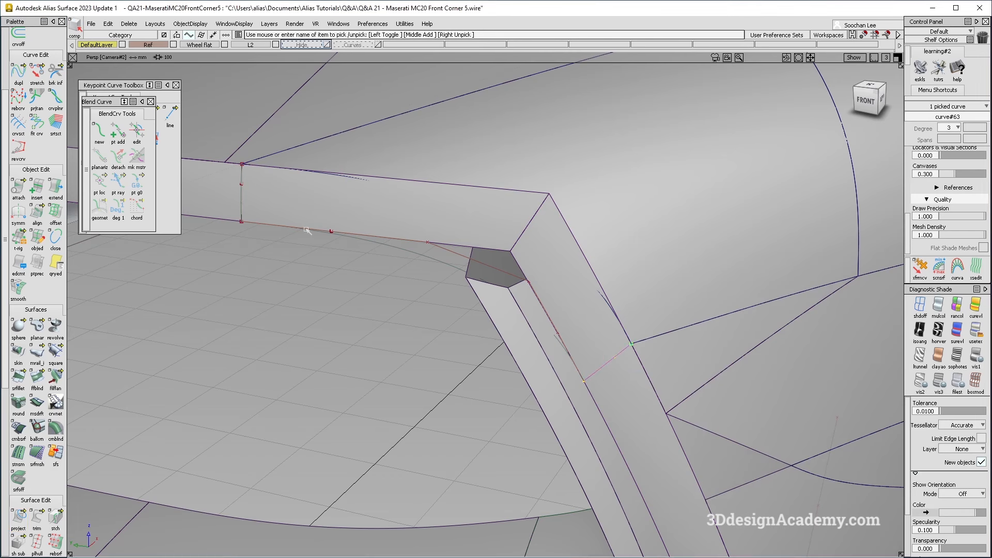
click(241, 195)
key(Delete)
key(Return)
key(Return)
click(36, 520)
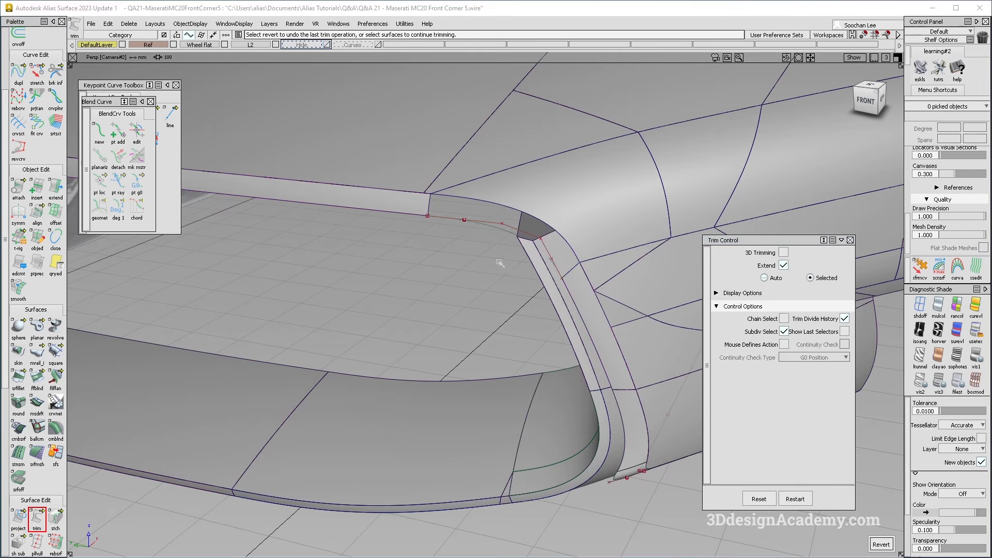
- Build a Square surface across the rounded upper corner with G2 Curvature at both strip ends and Free along the long sides
click(56, 353)
click(433, 204)
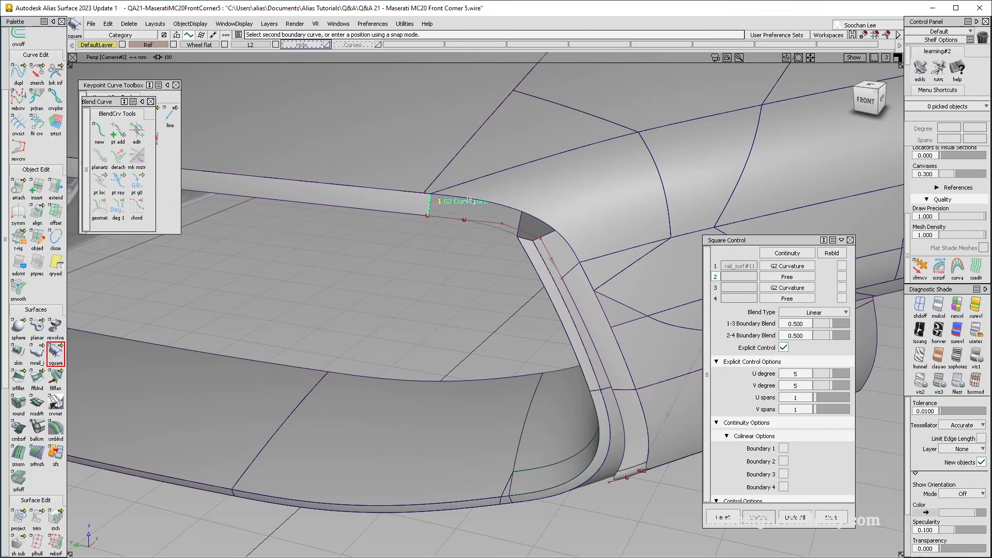
click(571, 272)
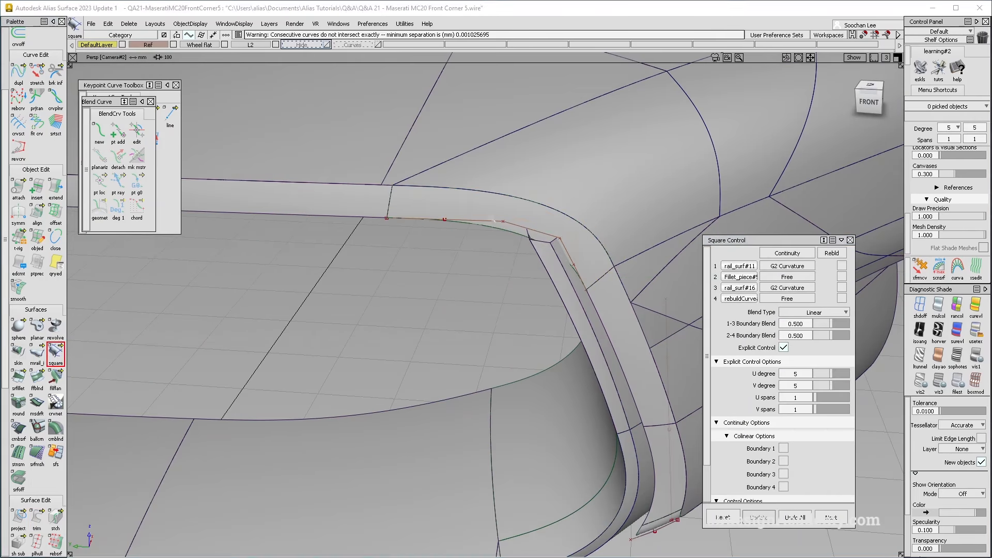
- Delete the construction history of the surfaces around the rounded upper intake corner
ctrl+shift+drag(494, 221, 515, 233)
click(516, 232)
key(Delete)
key(Return)
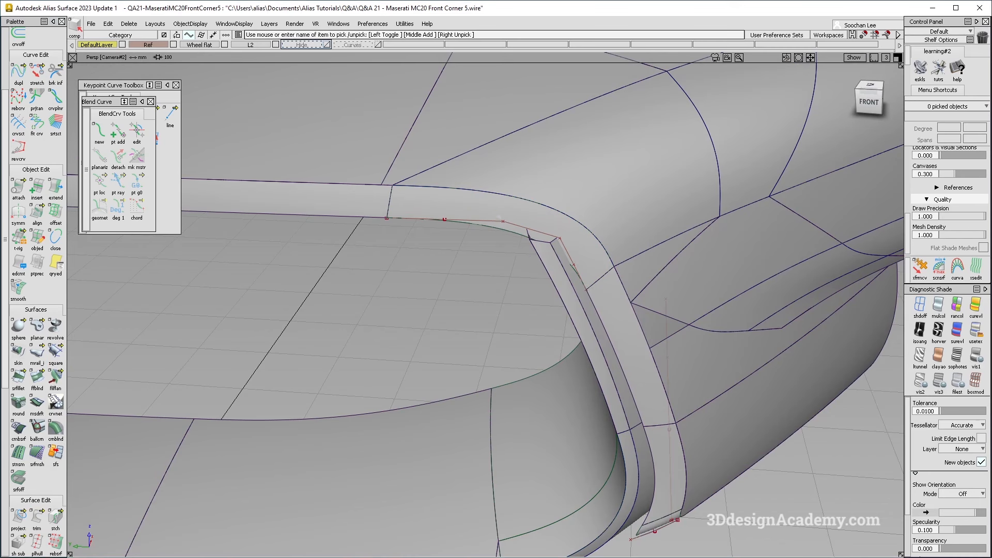
ctrl+shift+drag(526, 234, 608, 157)
drag(631, 202, 540, 305)
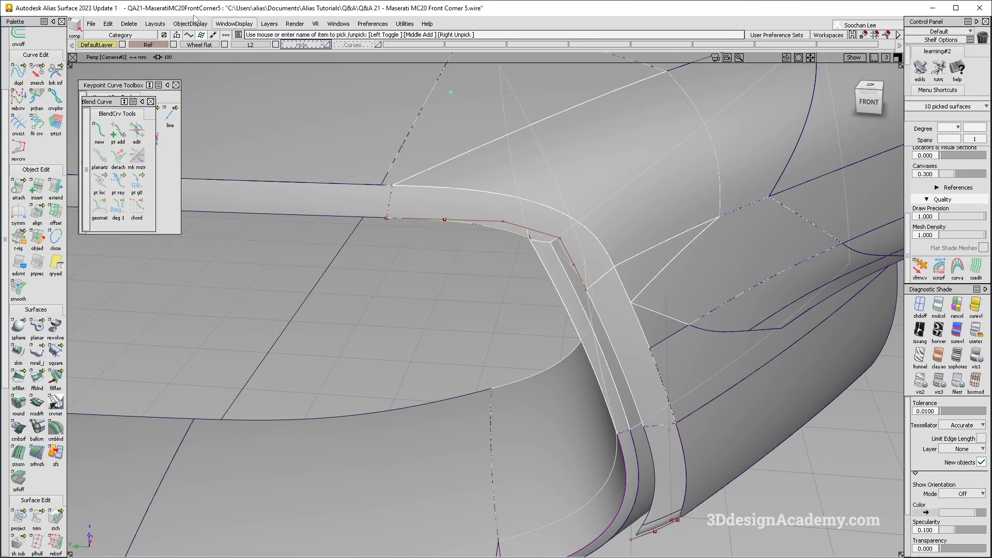
click(130, 27)
click(133, 48)
- Pick the inner corner curve and compare the area around the inner strip's upper end with the reference photo
ctrl+shift+drag(517, 212, 579, 270)
click(578, 273)
alt+shift+right_drag(591, 271, 615, 269)
key(alt+Tab)
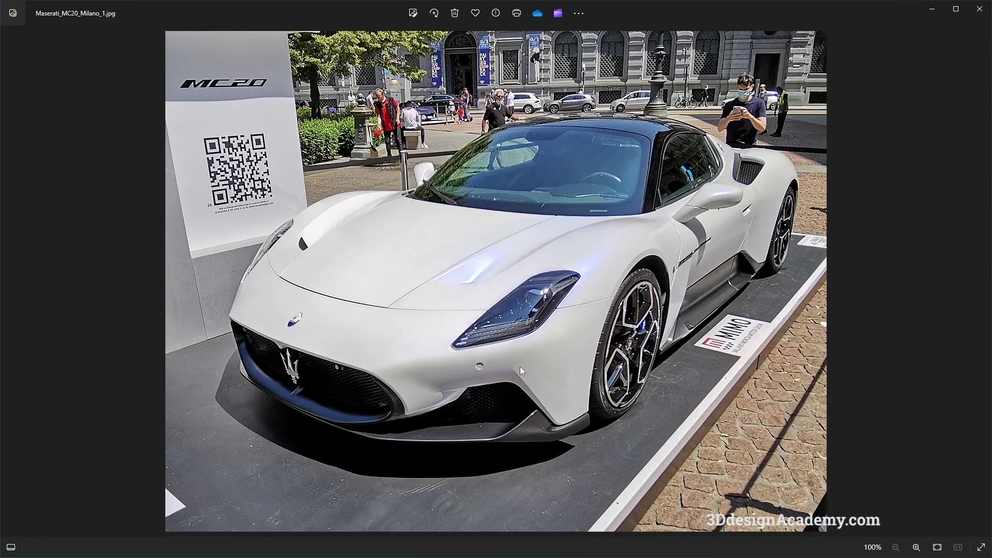
key(alt+Tab)
alt+shift+right_drag(520, 367, 527, 395)
ctrl+shift+middle_drag(527, 395, 655, 334)
alt+shift+right_drag(561, 347, 513, 332)
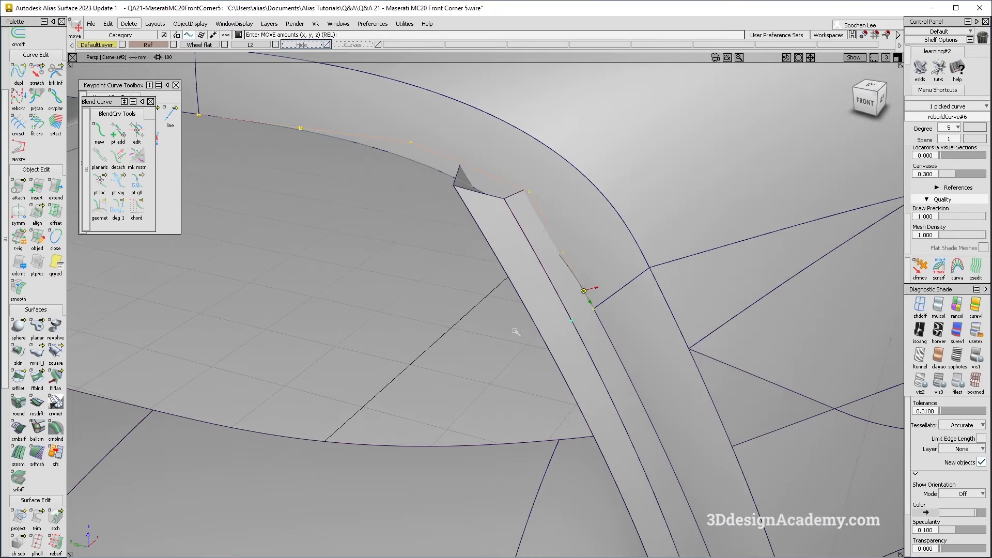
- Snap the pivot of the inner corner curve to the inner strip and paste a copy of the curve in place
ctrl+shift+drag(503, 388, 567, 263)
drag(529, 248, 452, 143)
ctrl+shift+middle_drag(576, 387, 583, 312)
ctrl+click(603, 314)
ctrl+shift+middle_drag(574, 360, 576, 299)
ctrl+alt+drag(572, 310, 568, 315)
key(ctrl+v)
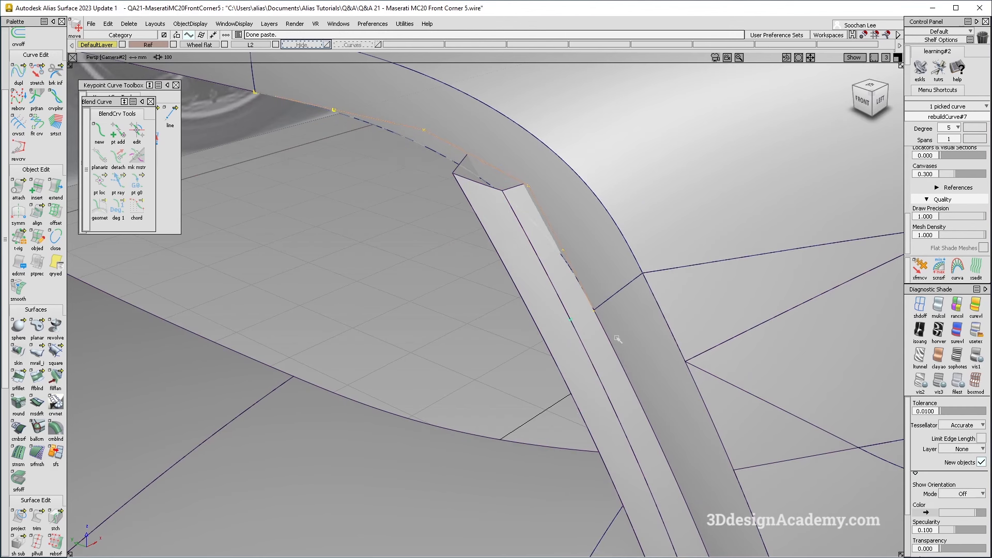
- Try to move the inner corner curve away from its pivot toward the inside of the strip
ctrl+shift+drag(589, 359, 424, 249)
ctrl+shift+drag(544, 233, 560, 259)
click(562, 258)
ctrl+shift+middle_drag(579, 338, 567, 314)
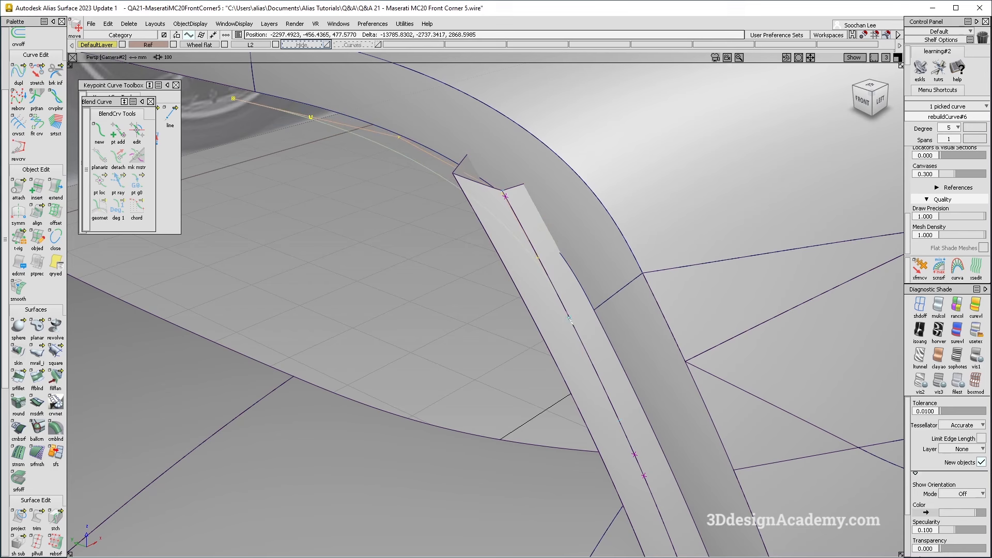
ctrl+shift+middle_drag(421, 327, 437, 325)
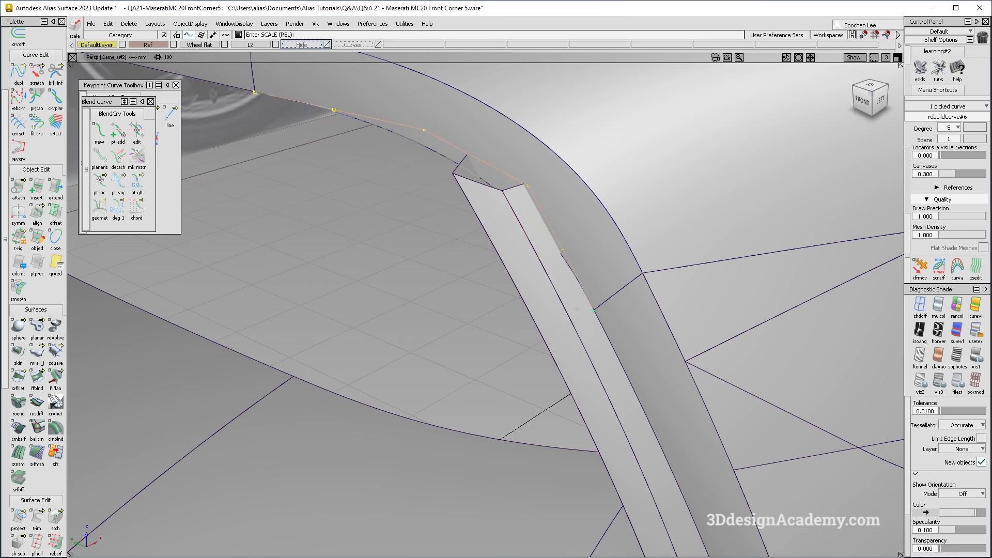
- Delete the construction history of the inner corner curve
ctrl+shift+drag(429, 161, 430, 141)
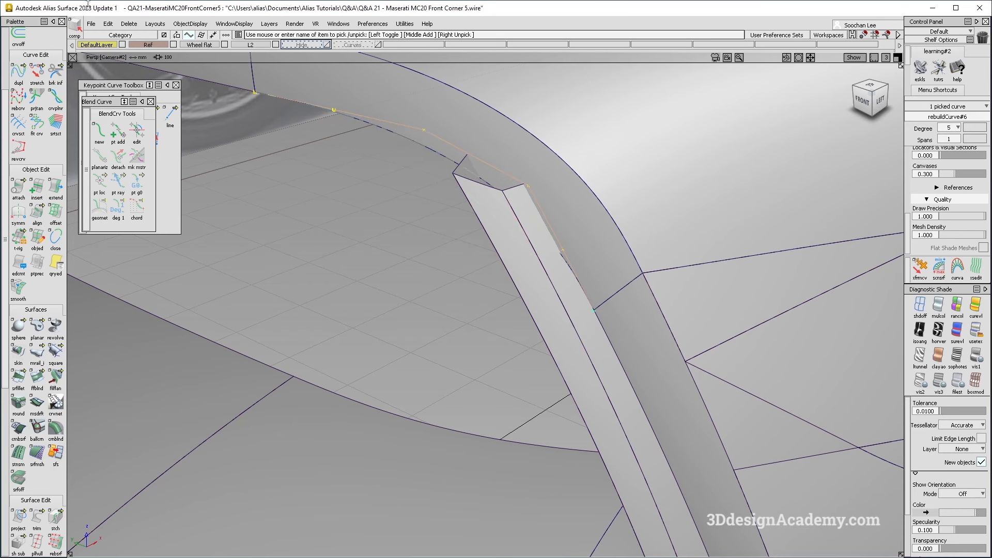
click(129, 23)
click(155, 49)
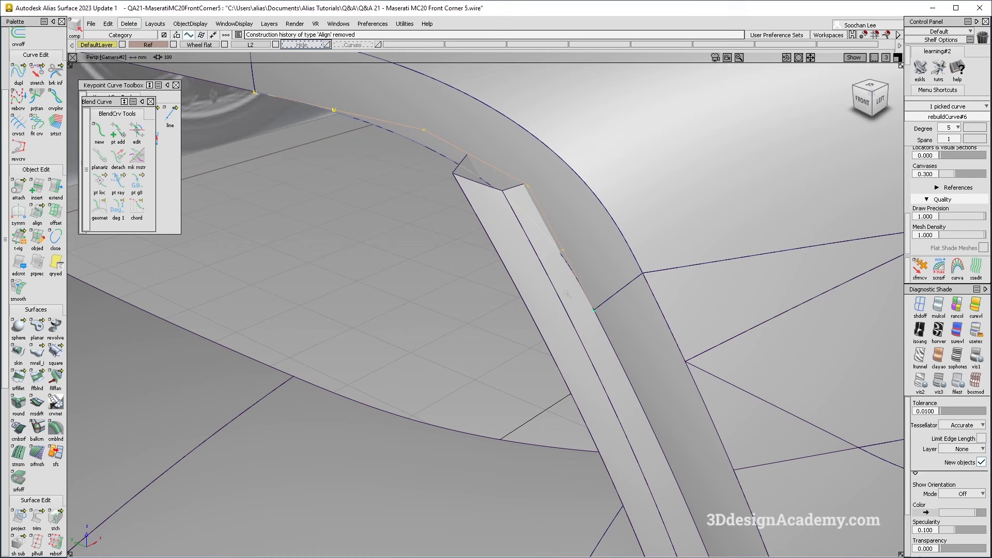
- Scale the inner corner curve uniformly to 0.9 about its snapped pivot, judging its shape in the front view
mouse_move(564, 294)
alt+shift+mouse_down()
mouse_move(735, 159)
mouse_move(585, 291)
alt+shift+mouse_up()
ctrl+shift+middle_drag(576, 299, 575, 323)
ctrl+shift+middle_drag(389, 310, 472, 304)
drag(471, 304, 433, 304)
alt+shift+drag(860, 99, 890, 89)
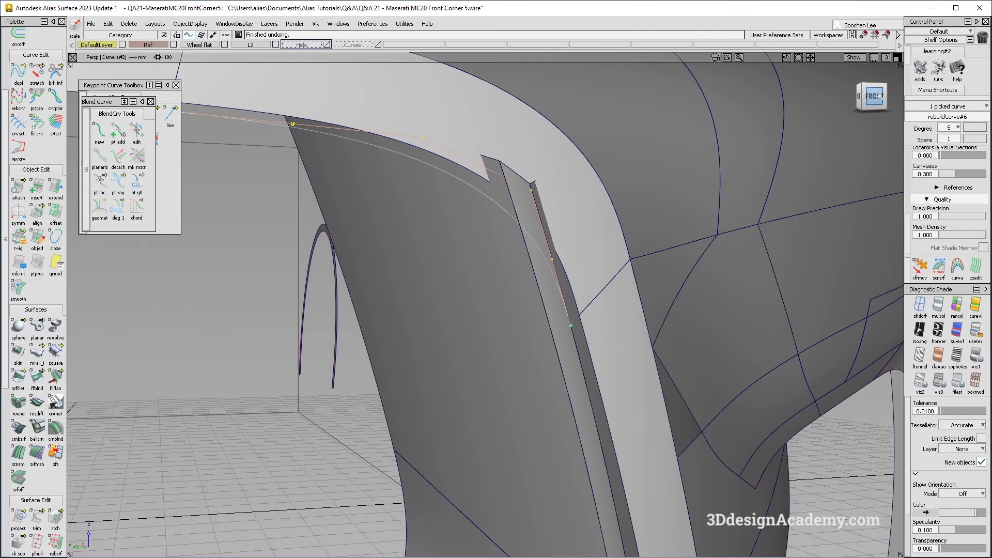
click(879, 96)
ctrl+shift+middle_drag(407, 304, 443, 306)
drag(442, 305, 438, 305)
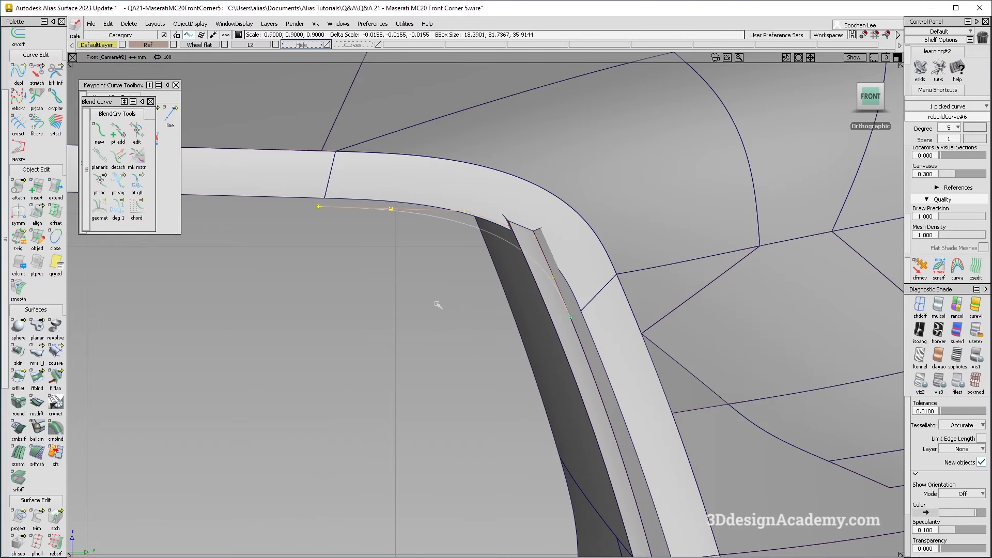
- Copy the scaled corner curve in place and offset the copy onto the strip's innermost edge
key(ctrl+c)
key(ctrl+v)
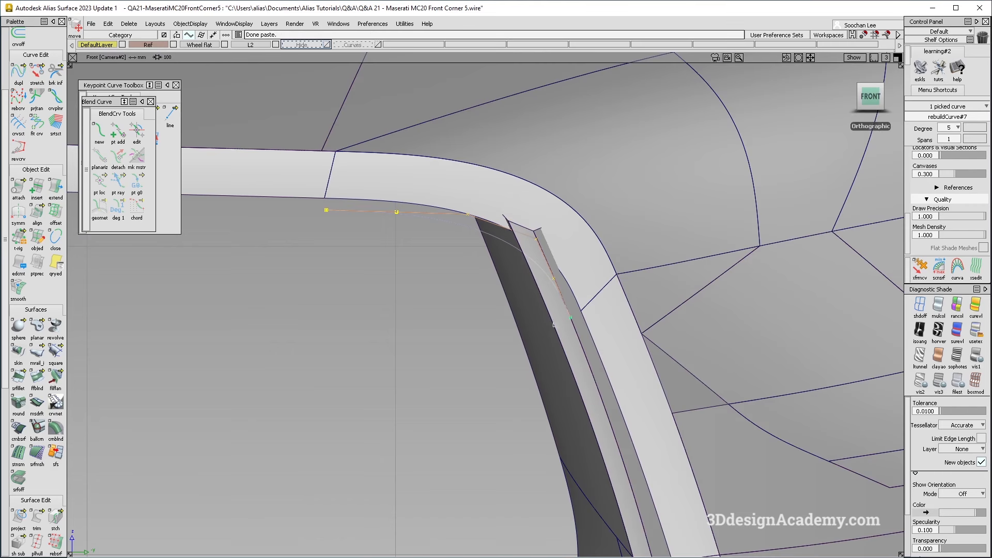
ctrl+shift+middle_drag(433, 333, 480, 337)
drag(481, 337, 397, 436)
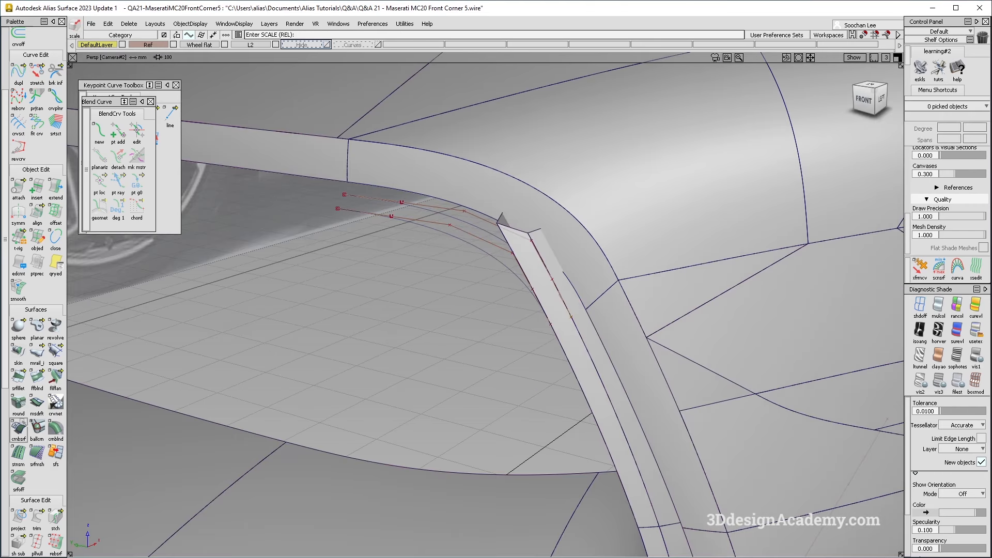
click(19, 519)
alt+shift+drag(570, 305, 558, 302)
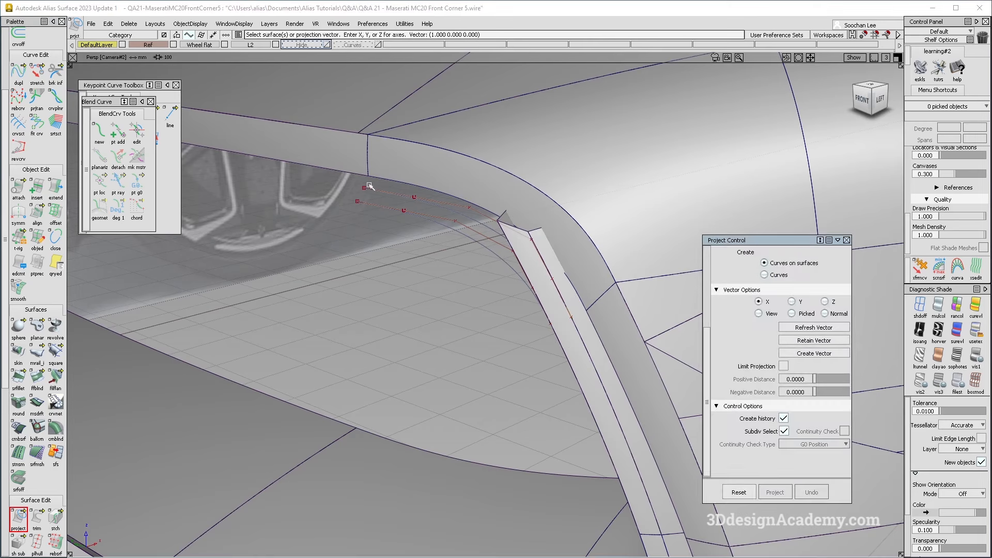
alt+shift+drag(370, 186, 382, 192)
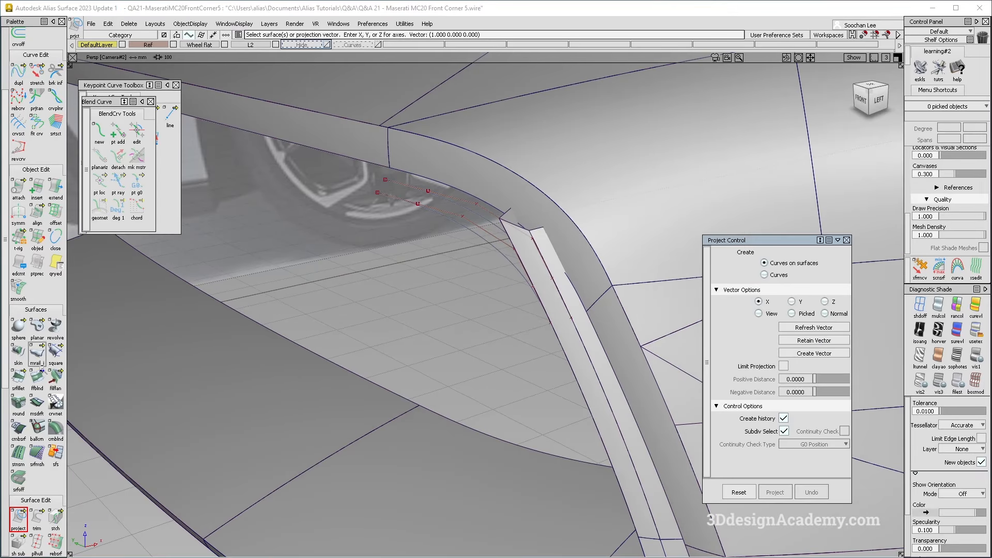
- Align the lower ends of both corner curves to the strip's middle and innermost edges with G2 continuity and explicit control
click(36, 219)
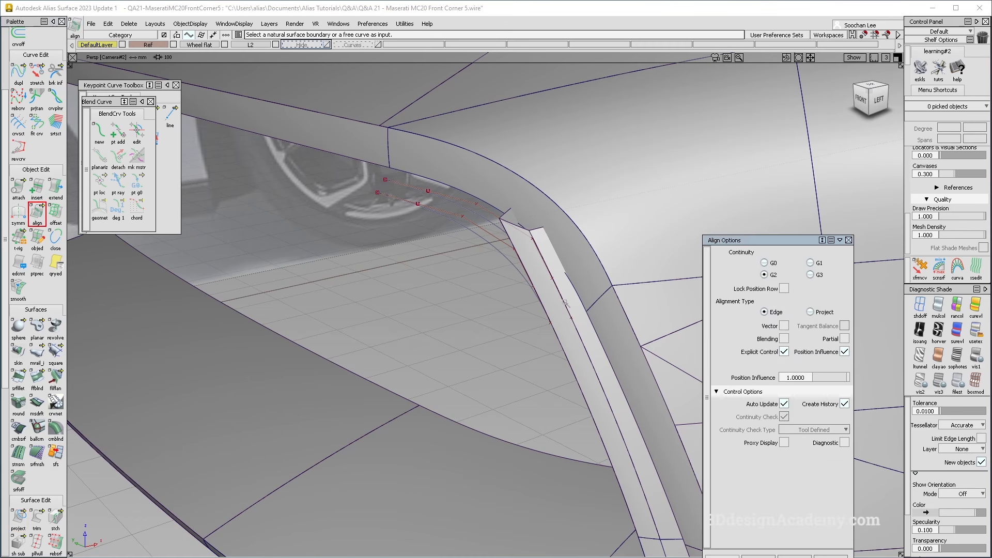
click(574, 305)
click(579, 334)
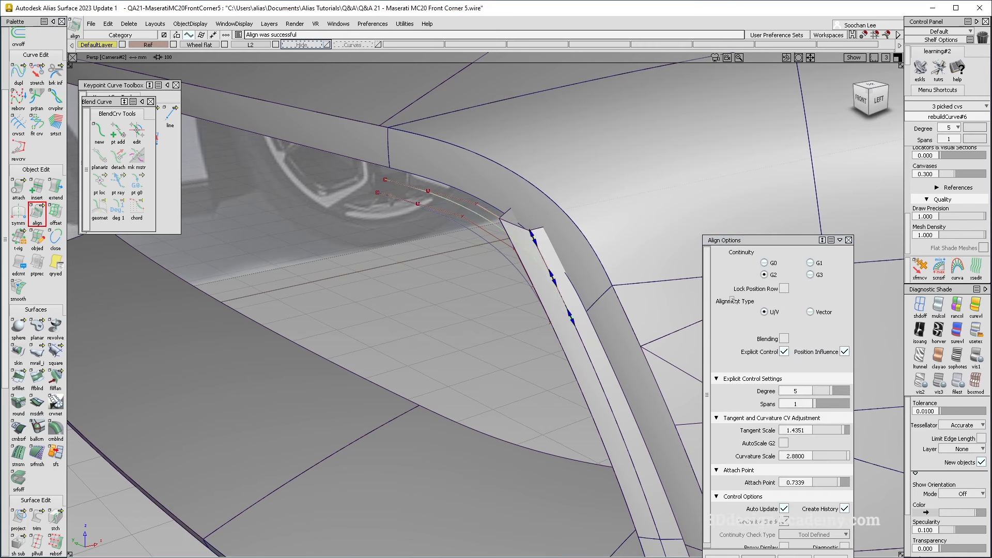
ctrl+shift+drag(528, 321, 527, 265)
click(546, 313)
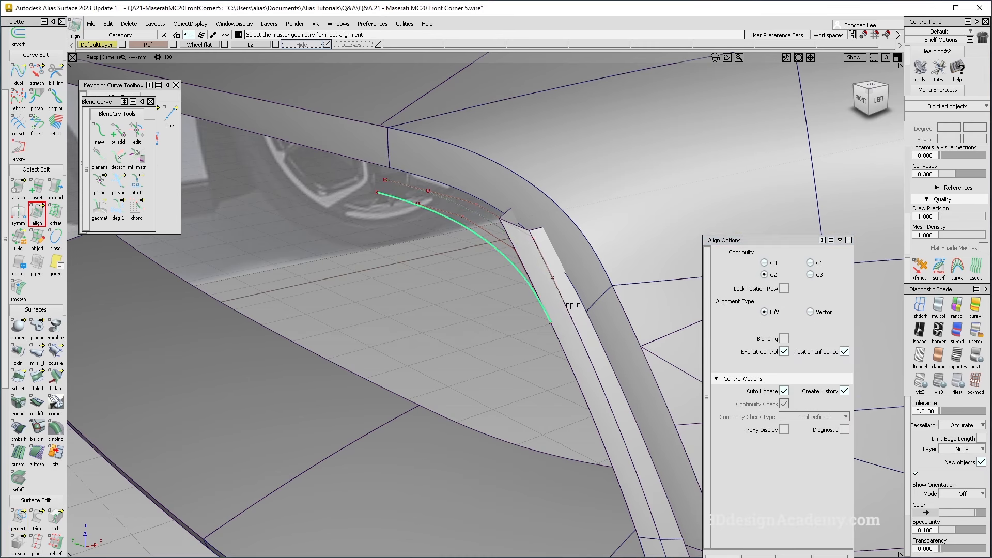
click(558, 339)
click(591, 345)
alt+shift+drag(589, 347, 566, 380)
click(37, 213)
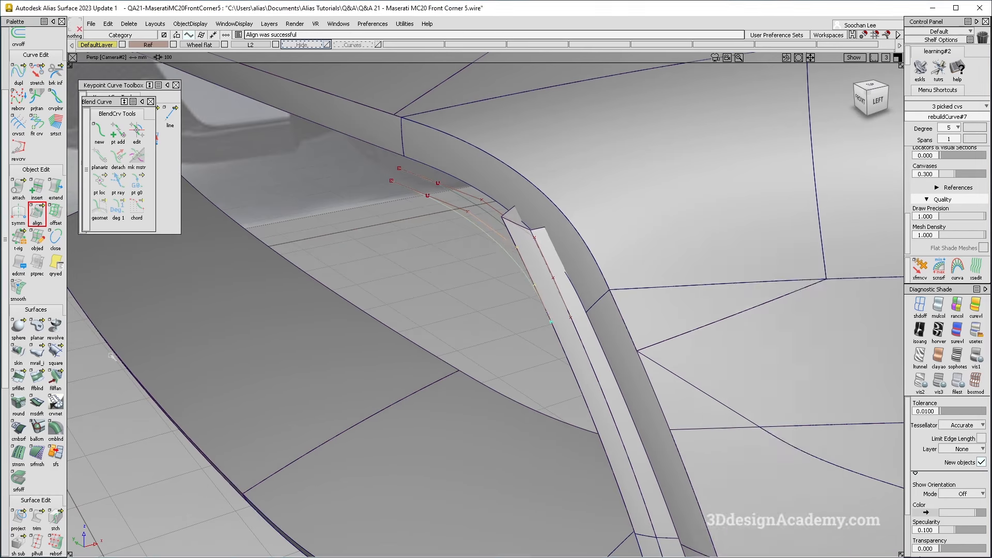
- Draw a straight edit-point line about 162 mm long in the X direction from the lower end of the first corner curve
ctrl+shift+drag(638, 353, 581, 363)
scroll(56, 99, up, 5)
click(37, 93)
ctrl+click(571, 317)
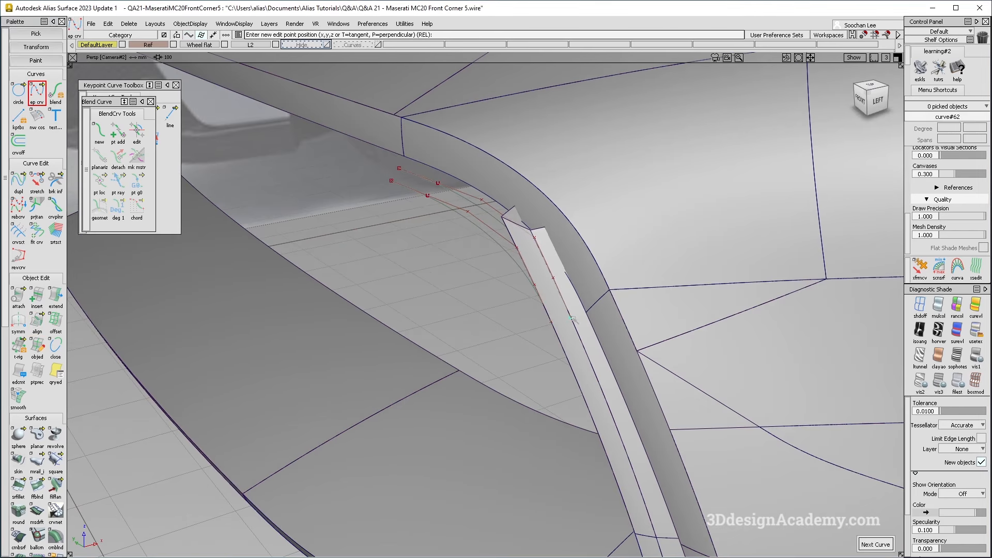
alt+shift+drag(570, 318, 490, 343)
middle_drag(489, 343, 751, 340)
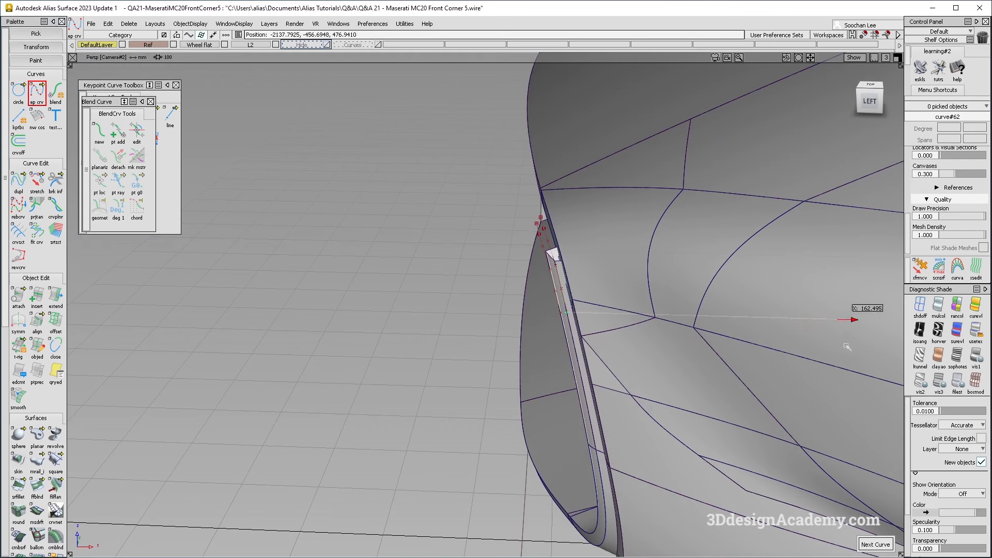
click(863, 114)
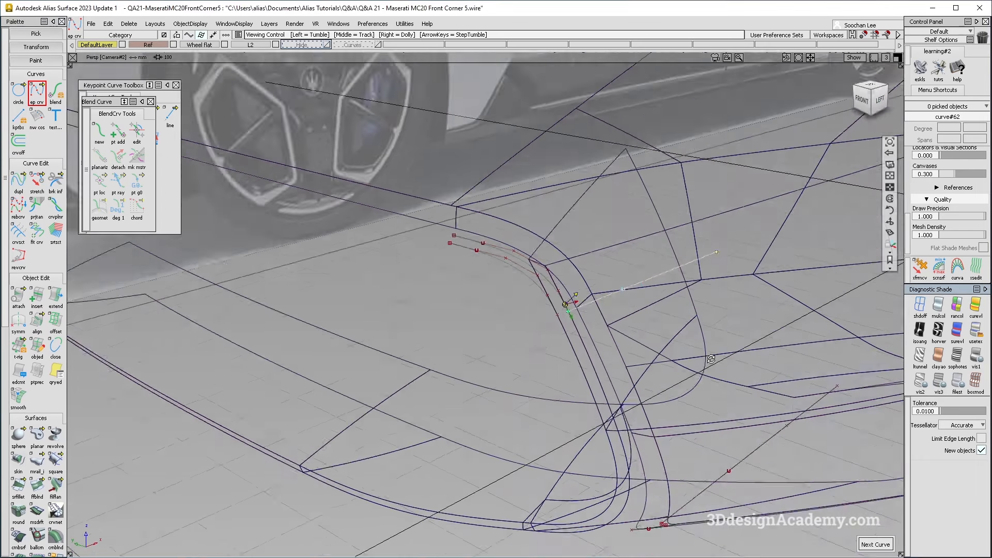
alt+shift+drag(711, 359, 721, 363)
- Project the straight line onto the strip's side flange surface as a curve on surface, using the Y vector
ctrl+shift+drag(671, 357, 610, 346)
scroll(582, 310, up, 3)
scroll(36, 484, down, 4)
scroll(37, 485, down, 2)
double_click(19, 508)
click(566, 316)
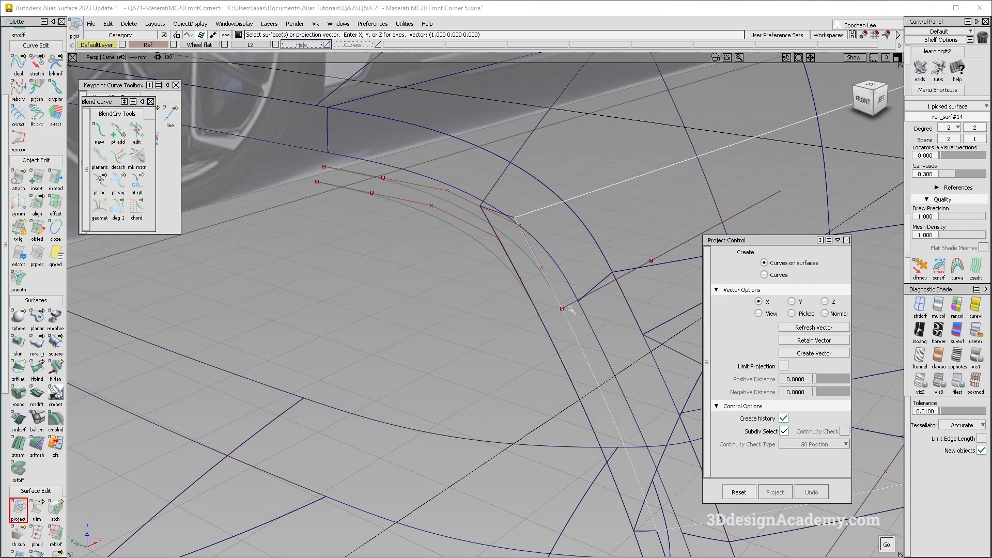
key(space)
click(597, 290)
click(791, 302)
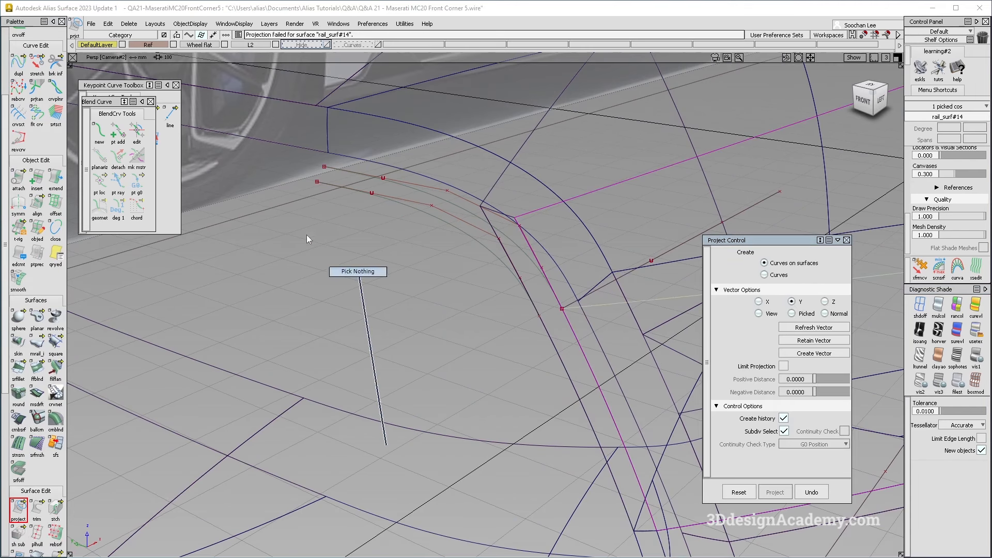
- Trim the upper end of the side flange surface at the projected line
click(37, 508)
click(577, 315)
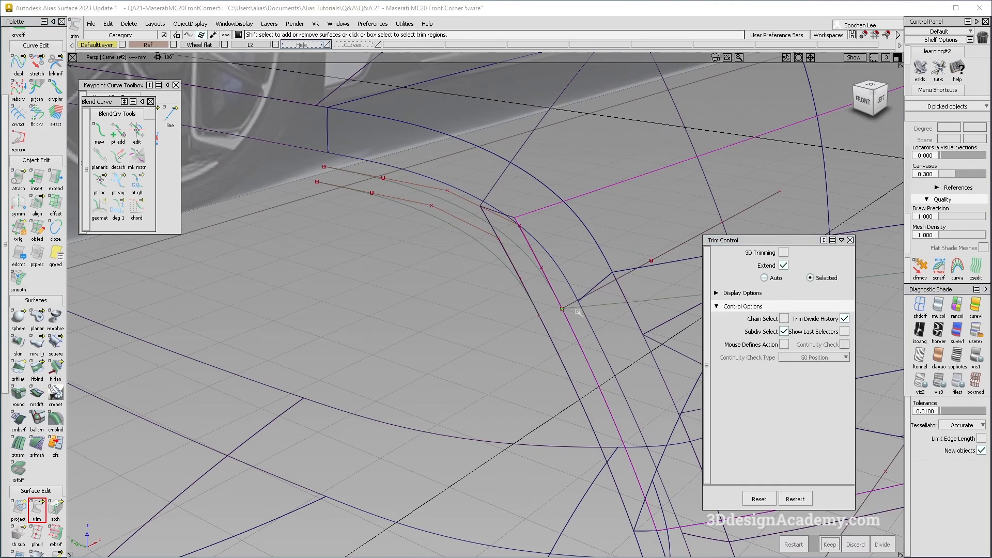
click(577, 312)
click(583, 313)
click(580, 324)
alt+shift+drag(481, 375, 647, 338)
alt+shift+middle_drag(647, 338, 454, 295)
alt+shift+right_drag(570, 253, 535, 267)
click(737, 226)
key(space)
key(space)
- Build a Monorail surface sweeping the straight line along the first corner curve, with Sweep Mode set to Parallel
alt+shift+right_drag(391, 274, 403, 269)
click(39, 343)
click(386, 270)
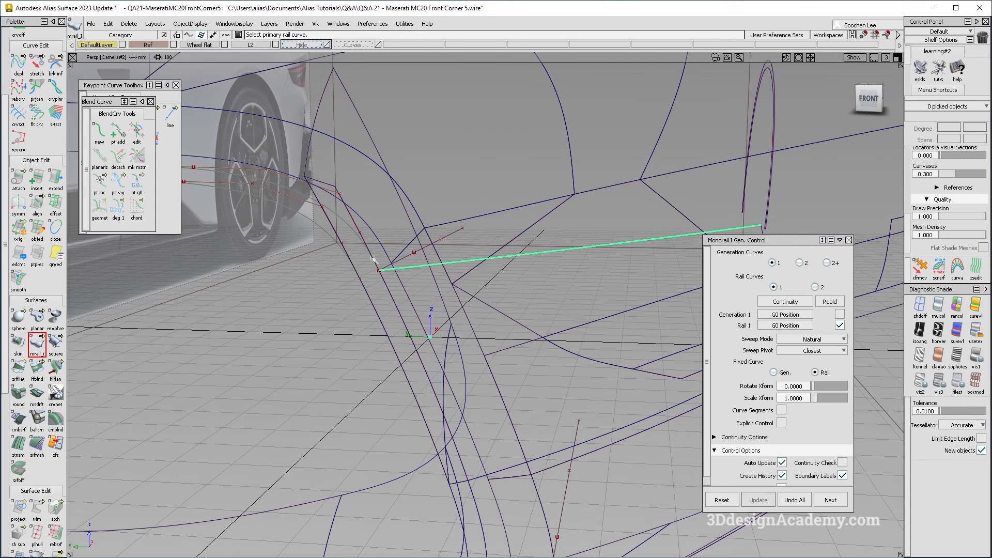
click(371, 252)
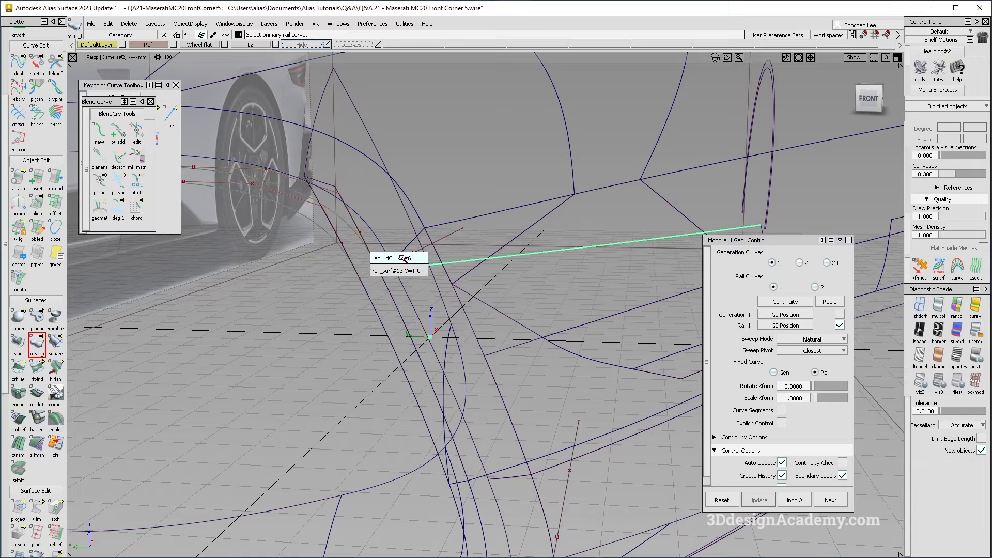
click(404, 258)
alt+shift+right_drag(404, 259, 372, 250)
alt+shift+drag(372, 251, 363, 228)
alt+shift+right_drag(363, 228, 347, 263)
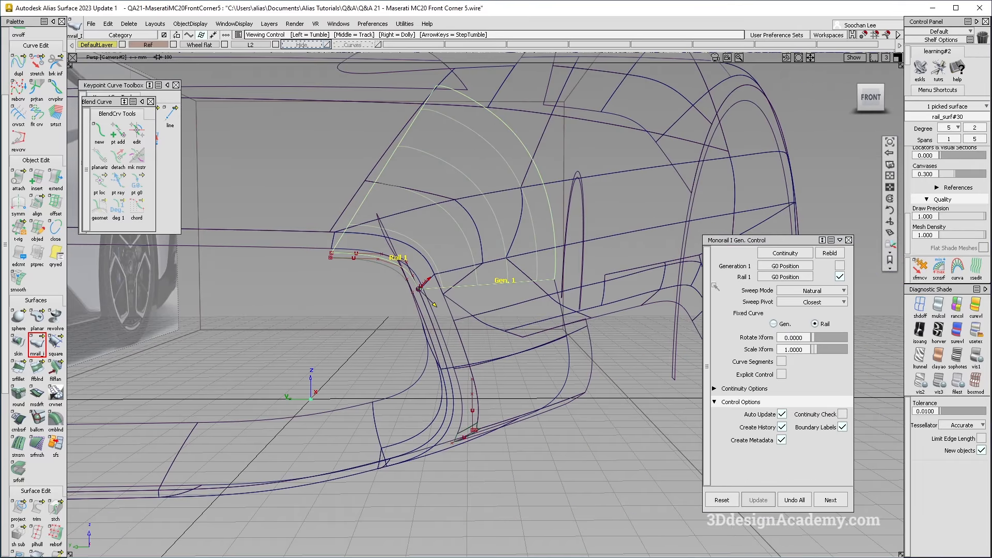
alt+shift+drag(336, 259, 336, 280)
click(824, 291)
click(826, 315)
- Set the Monorail surface's Generation 1 continuity to G2 Curvature and enable explicit control with a rail degree of 4
alt+shift+drag(509, 227, 485, 251)
alt+shift+right_drag(485, 252, 508, 251)
alt+shift+drag(508, 251, 406, 212)
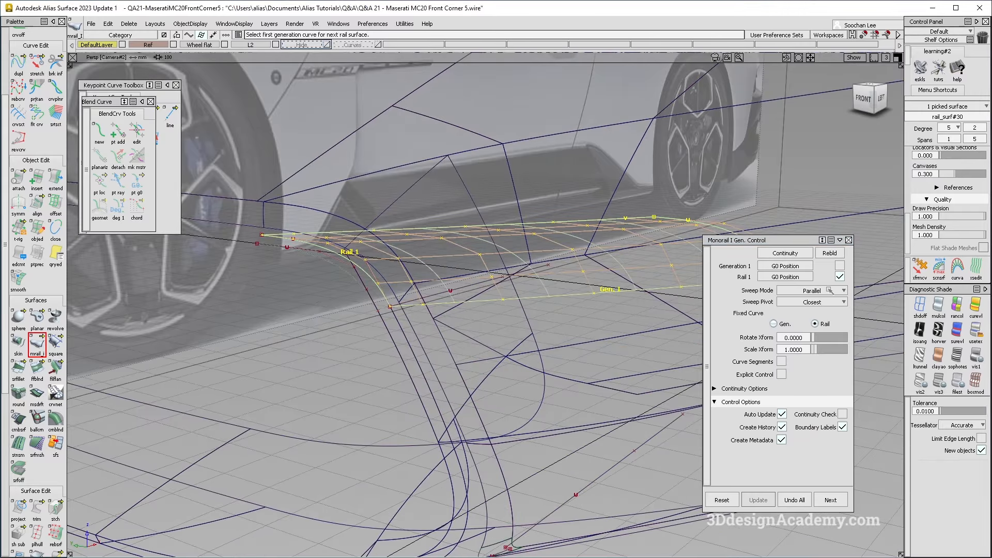
click(786, 266)
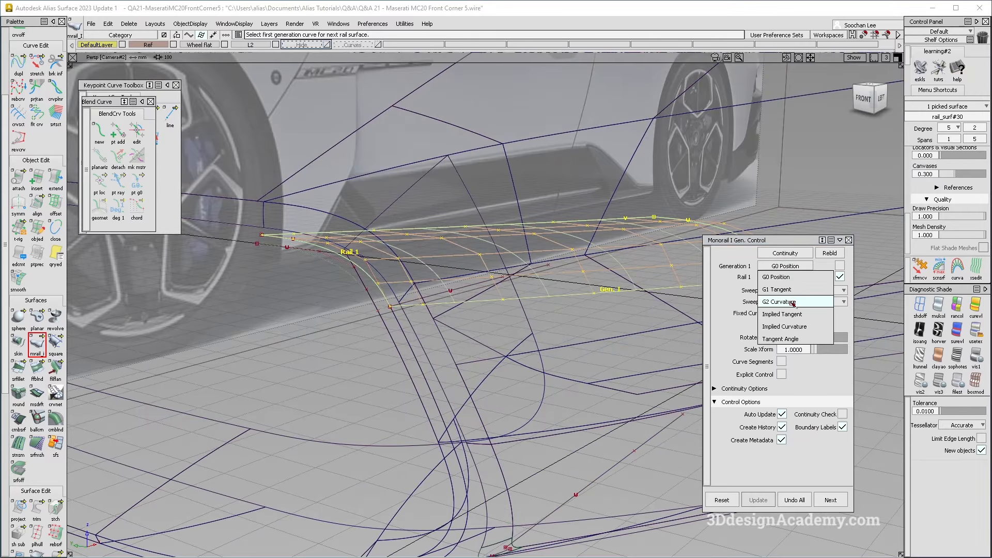
click(787, 298)
mouse_move(651, 295)
alt+shift+mouse_down()
mouse_move(584, 292)
mouse_move(524, 262)
mouse_move(724, 297)
alt+shift+mouse_up()
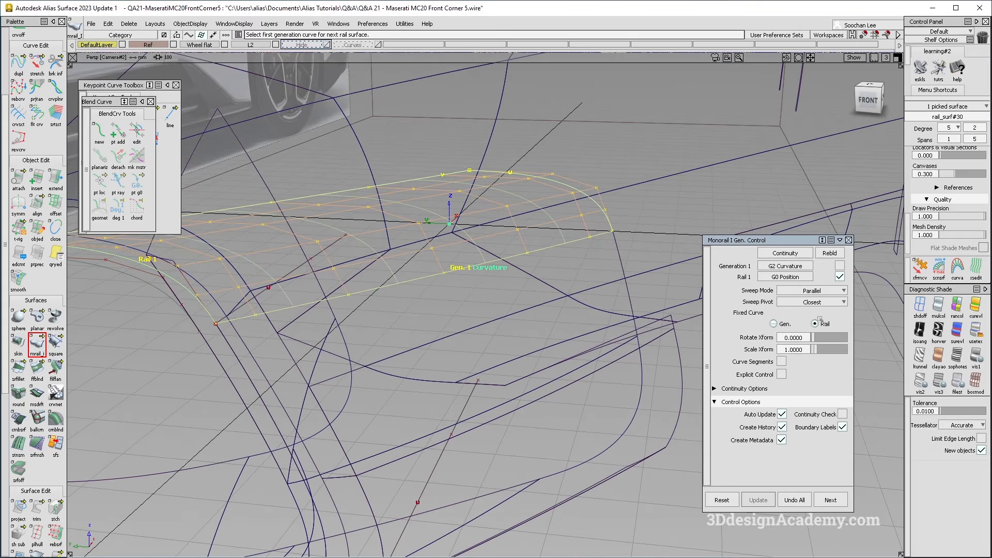
click(782, 374)
alt+shift+middle_drag(533, 221, 672, 218)
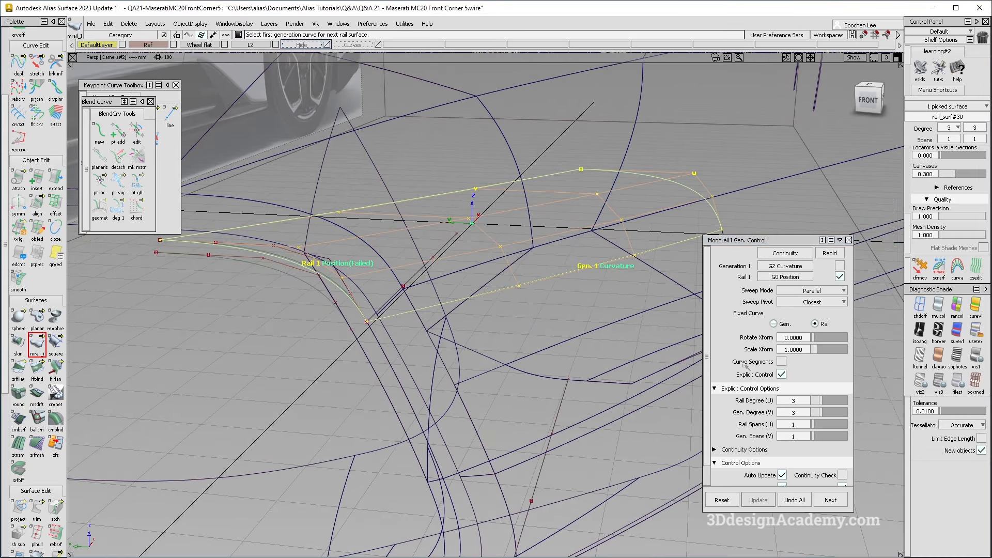
click(825, 401)
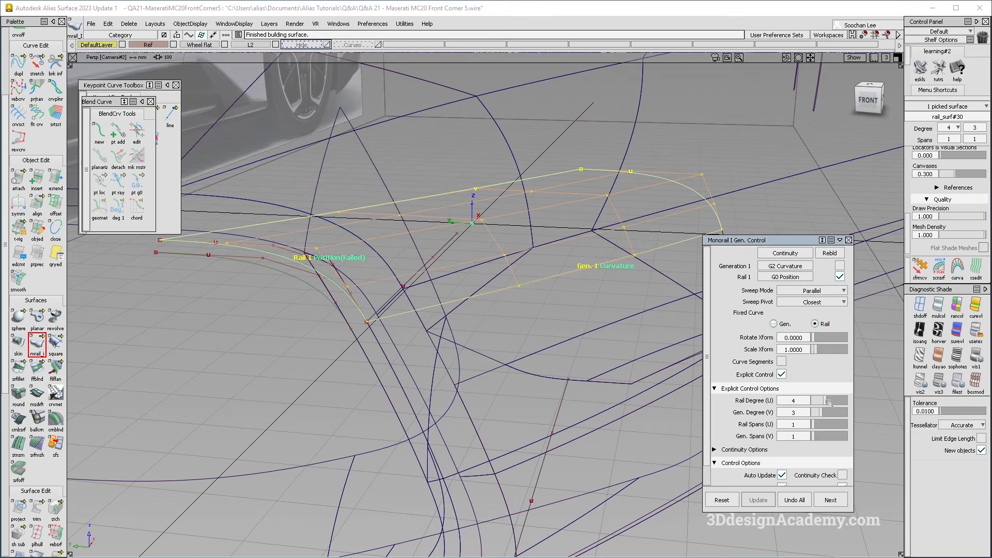
- Examine where the new Monorail surface and both corner curves meet the strip
alt+shift+drag(478, 281, 399, 299)
alt+shift+middle_drag(398, 299, 503, 297)
alt+shift+drag(504, 297, 351, 239)
mouse_move(412, 262)
alt+shift+mouse_down()
mouse_move(412, 300)
mouse_move(456, 313)
mouse_move(331, 253)
alt+shift+mouse_up()
alt+shift+right_drag(270, 236, 376, 255)
ctrl+shift+drag(372, 317, 365, 219)
alt+shift+right_drag(447, 239, 396, 231)
- Open the Align settings of the copied corner curve on the strip's innermost edge and check its attachment
key(ctrl+q)
alt+shift+middle_drag(297, 214, 355, 239)
right_click(311, 239)
click(310, 238)
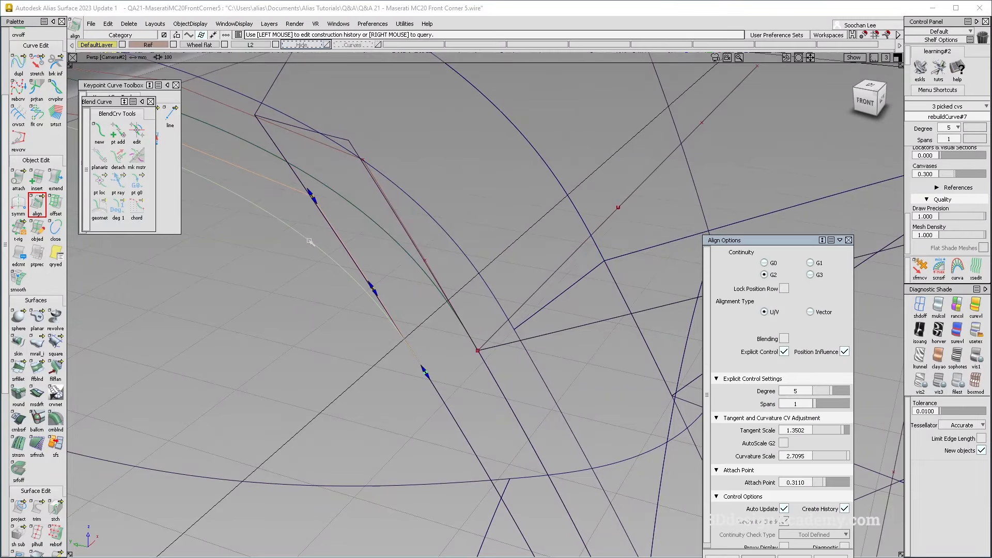
alt+shift+right_drag(465, 370, 414, 366)
ctrl+shift+drag(414, 365, 421, 305)
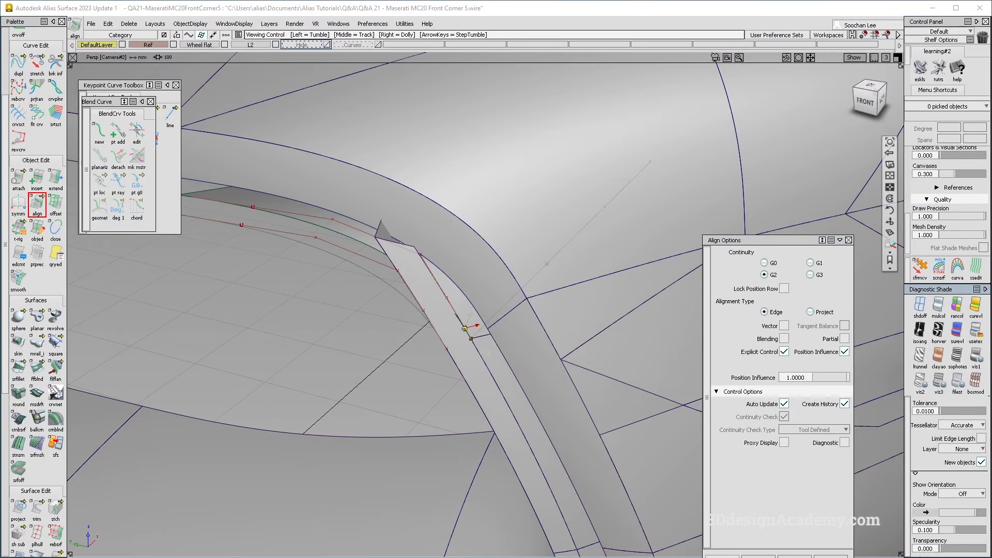
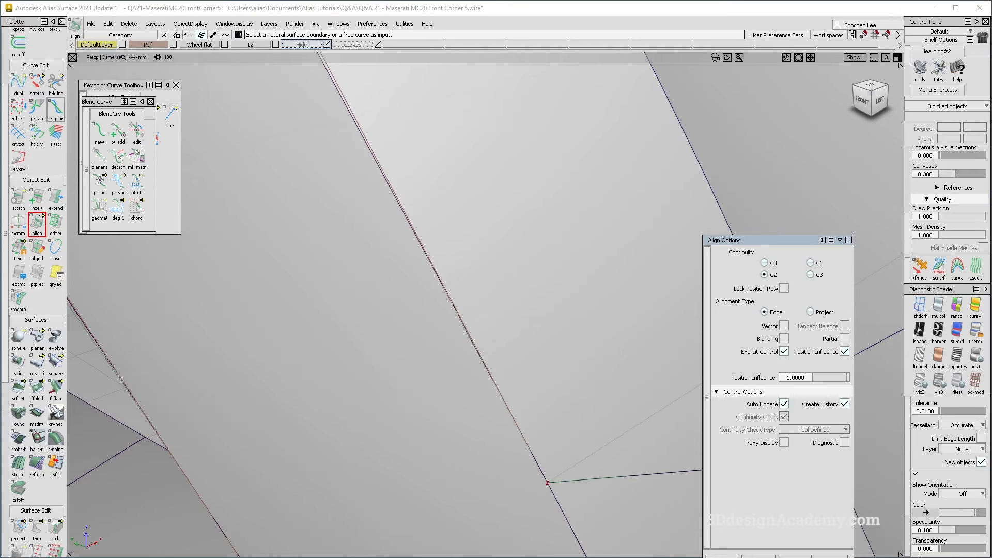
- Draw a short edit-point line across the strip, joining the lower ends of the two corner curves
scroll(36, 155, up, 5)
click(37, 91)
alt+shift+right_drag(509, 387, 366, 391)
ctrl+click(401, 407)
key(space)
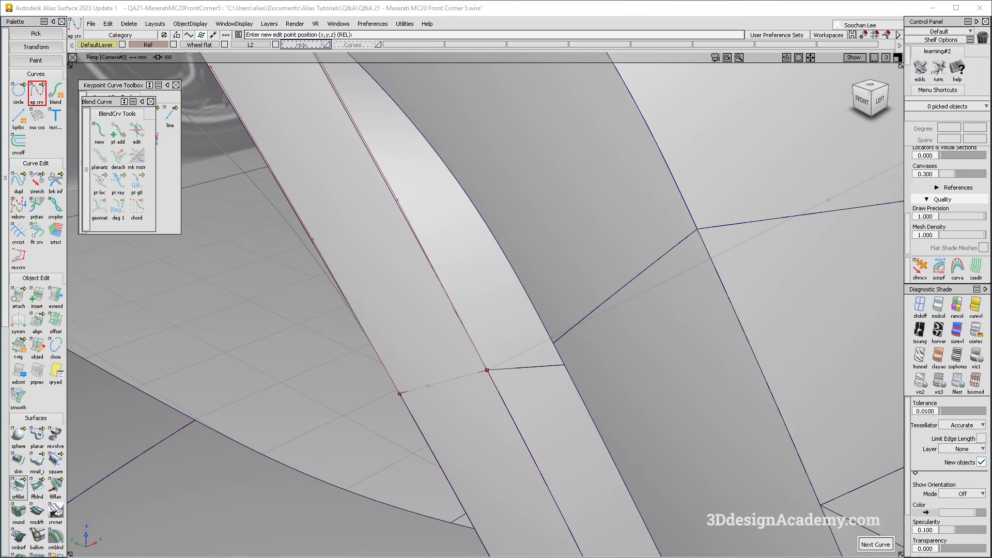
- Project the short cross line onto the strip surface as a curve on surface, trying the View vector
scroll(32, 468, down, 5)
click(448, 481)
key(space)
click(444, 382)
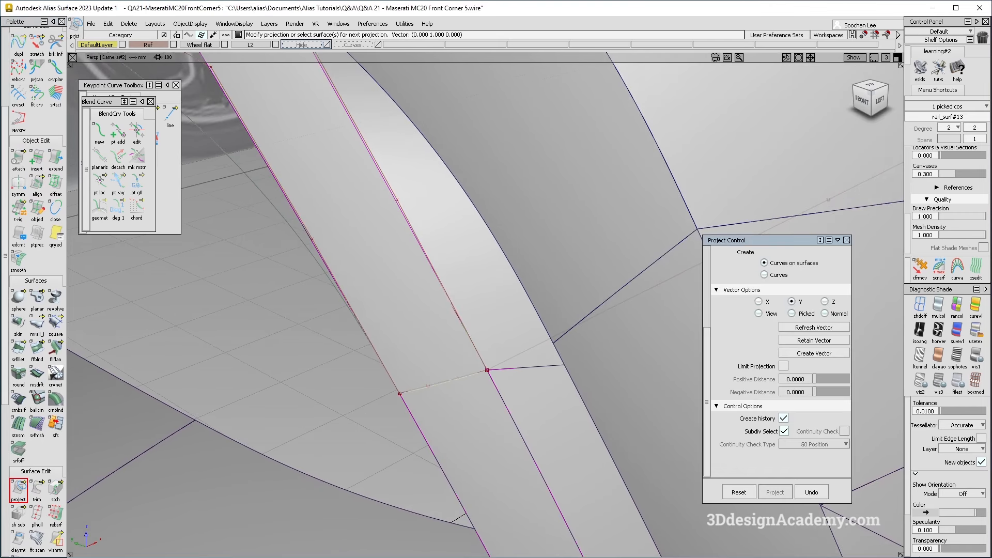
alt+shift+right_drag(443, 385, 383, 388)
click(758, 314)
key(ctrl+z)
- Delete the short cross line and trim away the strip's upper end at the projected curve
ctrl+shift+drag(455, 357, 455, 336)
drag(451, 347, 459, 372)
key(Delete)
key(Return)
click(37, 488)
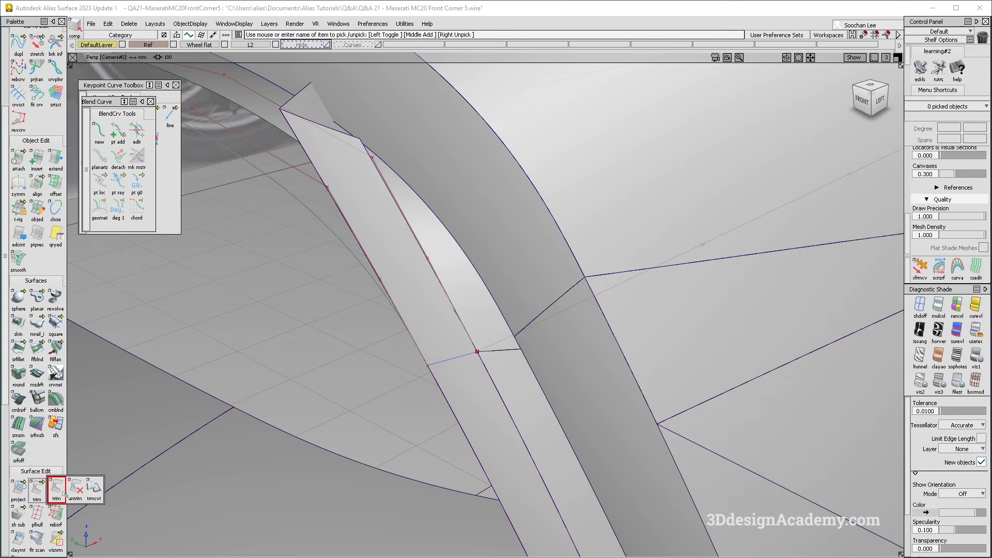
click(464, 433)
- Build a two-rail surface for the corner strip, sweeping the strip's trimmed end edge along the two corner curves
click(37, 325)
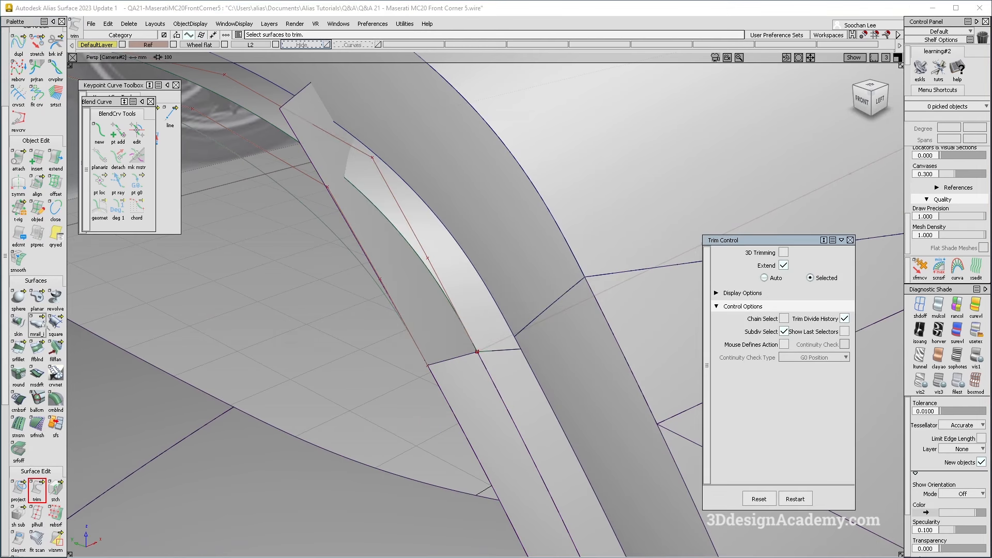
click(356, 247)
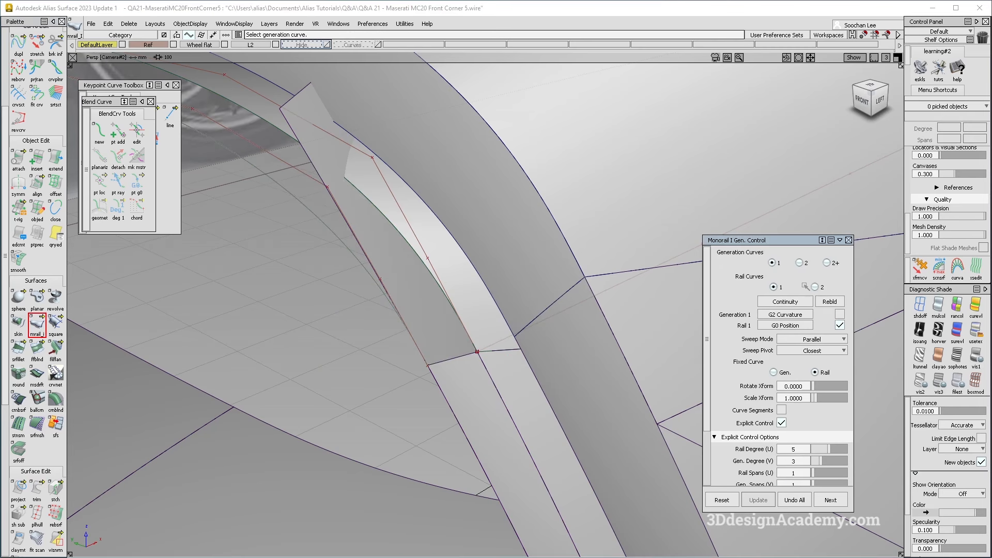
click(815, 288)
click(452, 358)
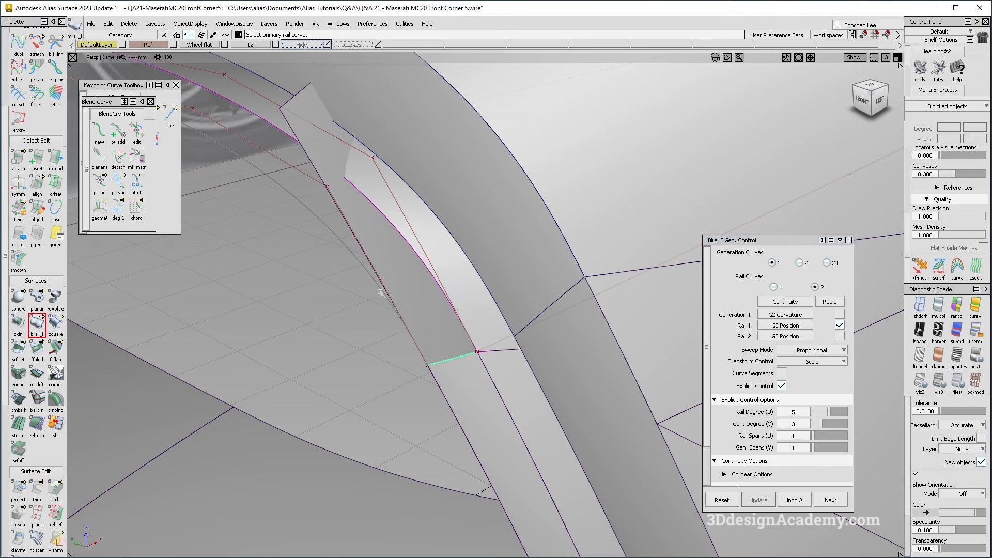
click(415, 254)
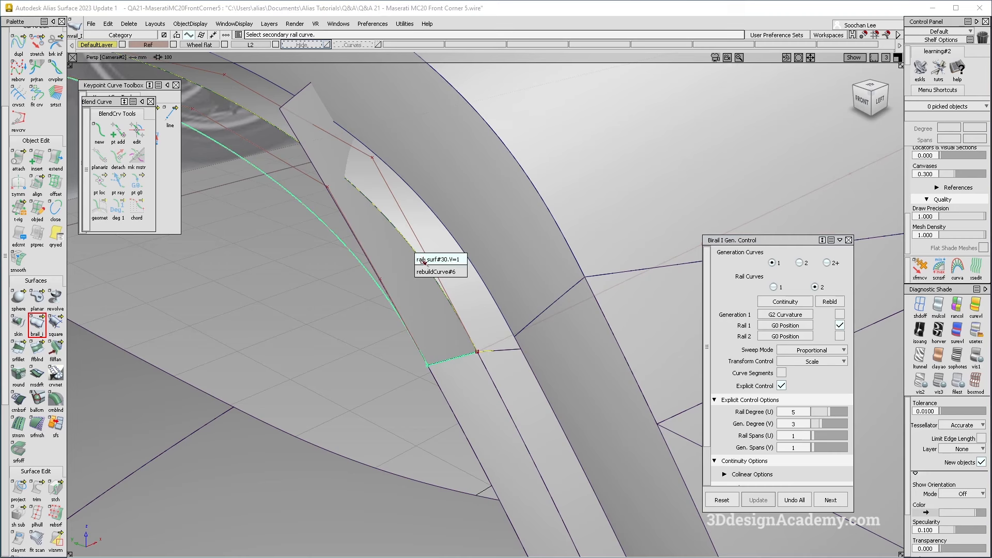
click(423, 269)
alt+shift+right_drag(448, 277, 421, 328)
key(space)
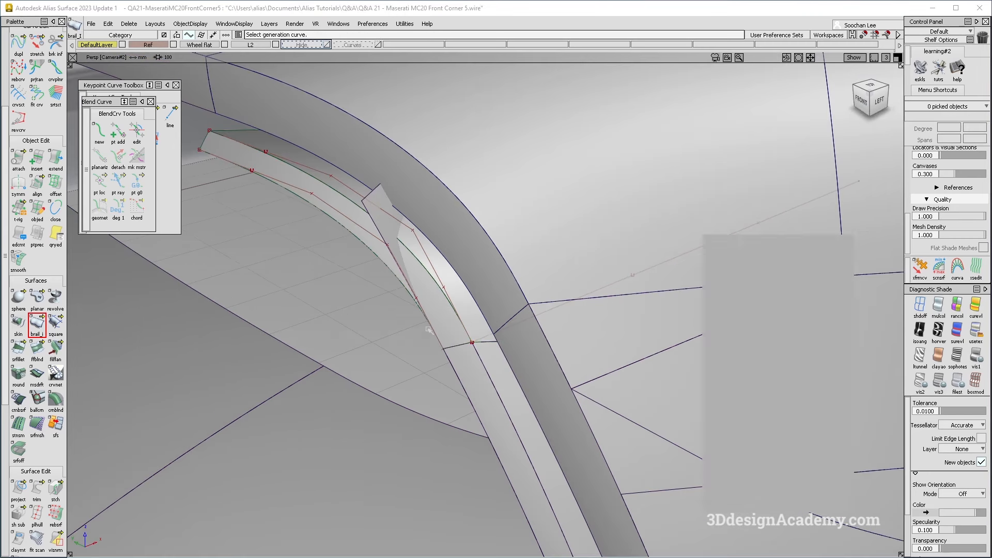
- Paste a copy of the long straight line and place it at the inner corner of the strip's trimmed edge
alt+shift+drag(439, 288, 384, 308)
alt+shift+drag(414, 355, 478, 304)
click(425, 353)
alt+shift+right_drag(425, 352, 413, 396)
click(438, 350)
alt+shift+drag(438, 352, 307, 275)
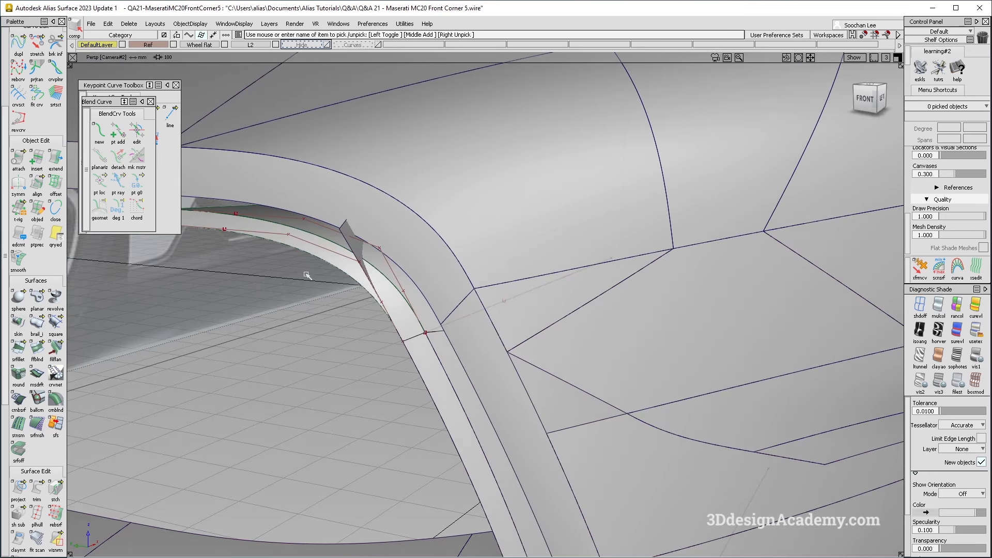
mouse_move(505, 223)
mouse_down()
mouse_move(403, 300)
mouse_move(504, 336)
mouse_move(376, 340)
mouse_up()
click(129, 23)
click(131, 47)
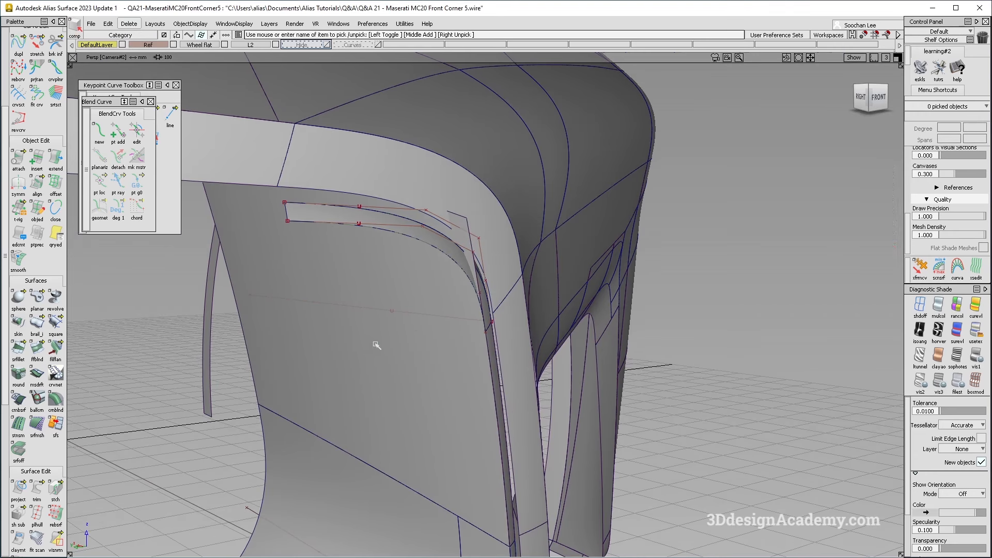
key(ctrl+v)
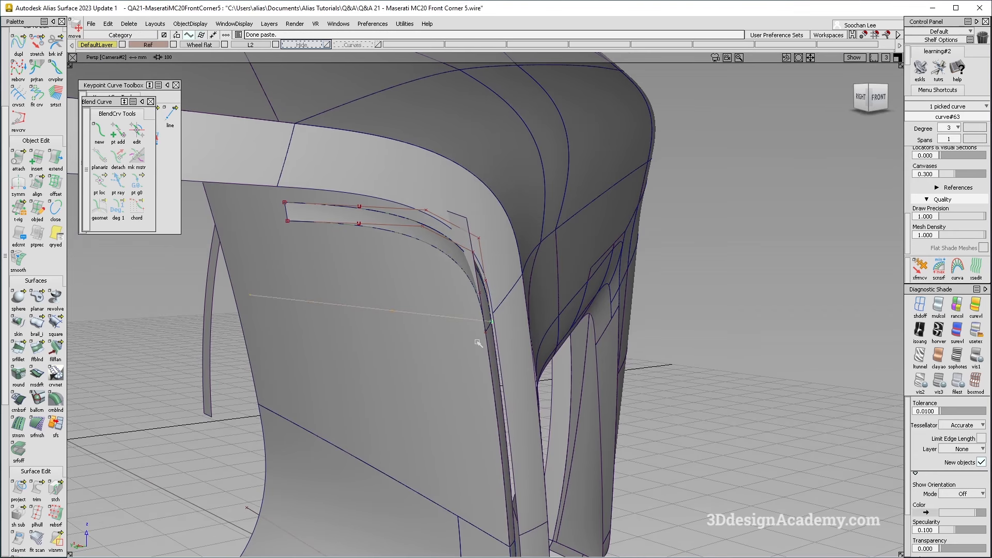
- Project the copied line onto the large inner intake panel as a curve on surface, using the Y vector
click(19, 488)
click(430, 363)
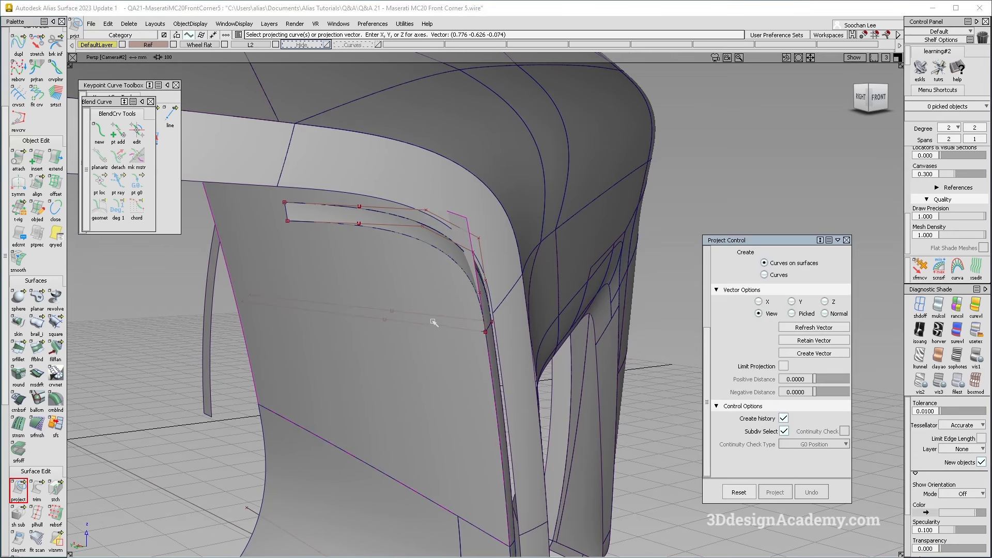
click(791, 301)
ctrl+shift+drag(332, 313, 331, 310)
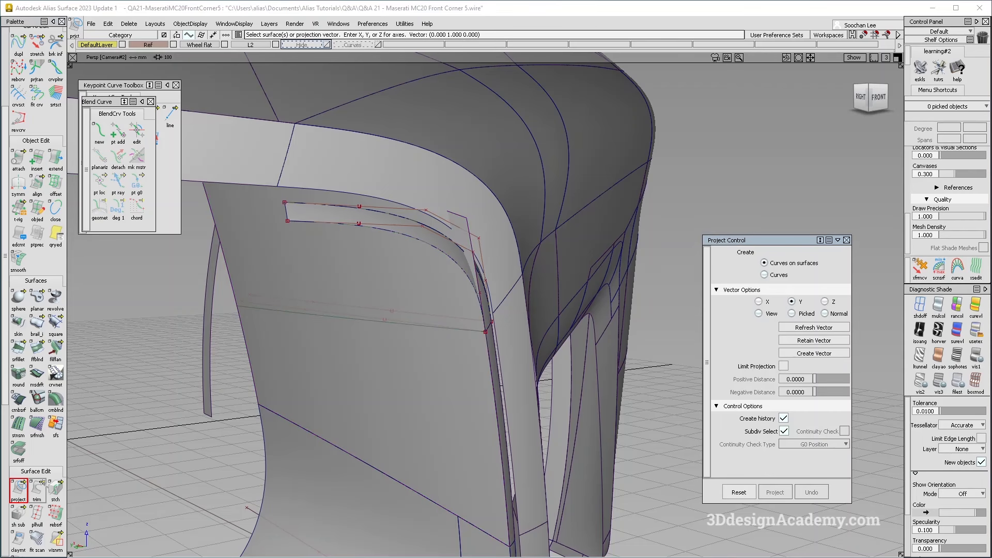
- Trim the large inner panel at the projected curve, keeping the part below it
key(t)
click(427, 368)
key(k)
alt+shift+drag(444, 355, 383, 356)
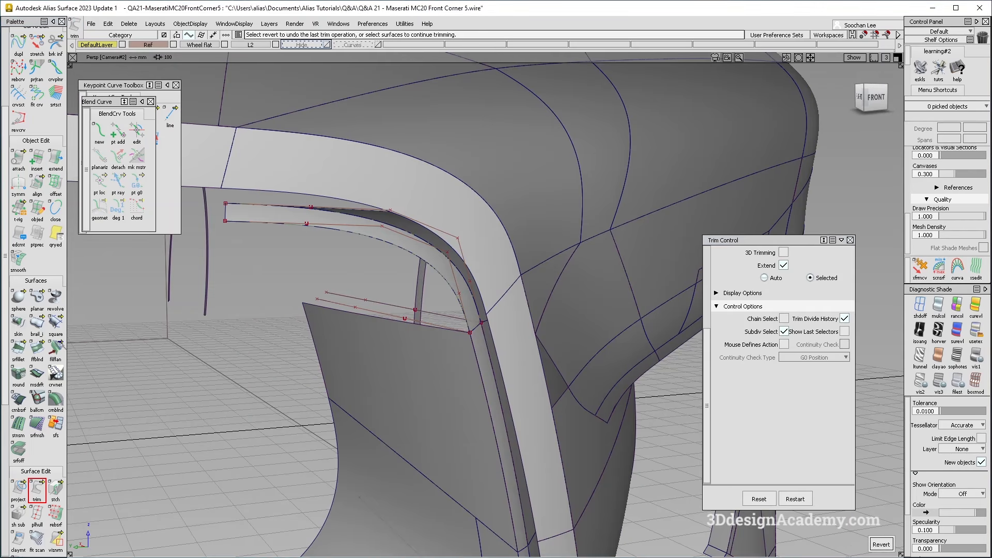
- Build a one-rail surface from the inner panel's trimmed upper edge along the strip's inner corner curve
click(37, 488)
click(773, 286)
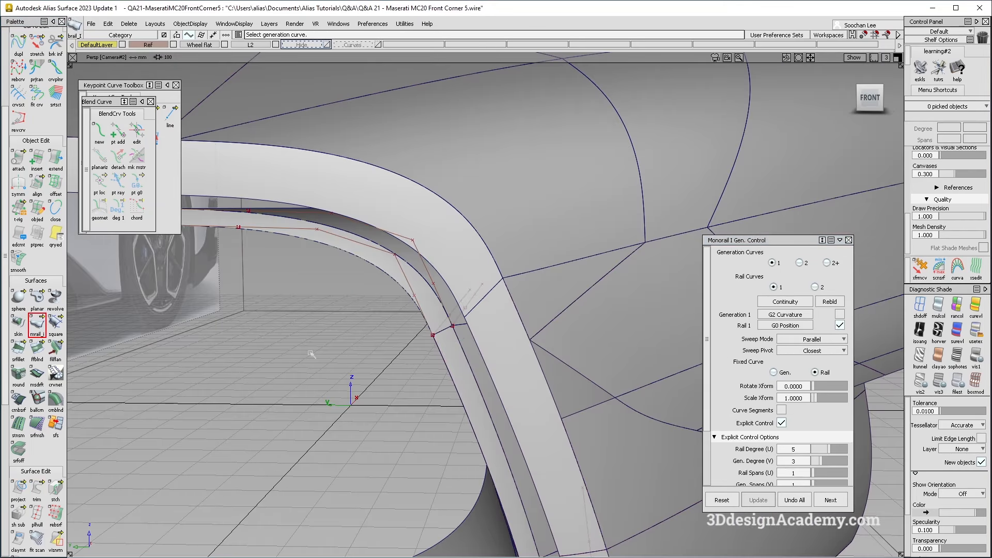
alt+shift+drag(312, 355, 433, 329)
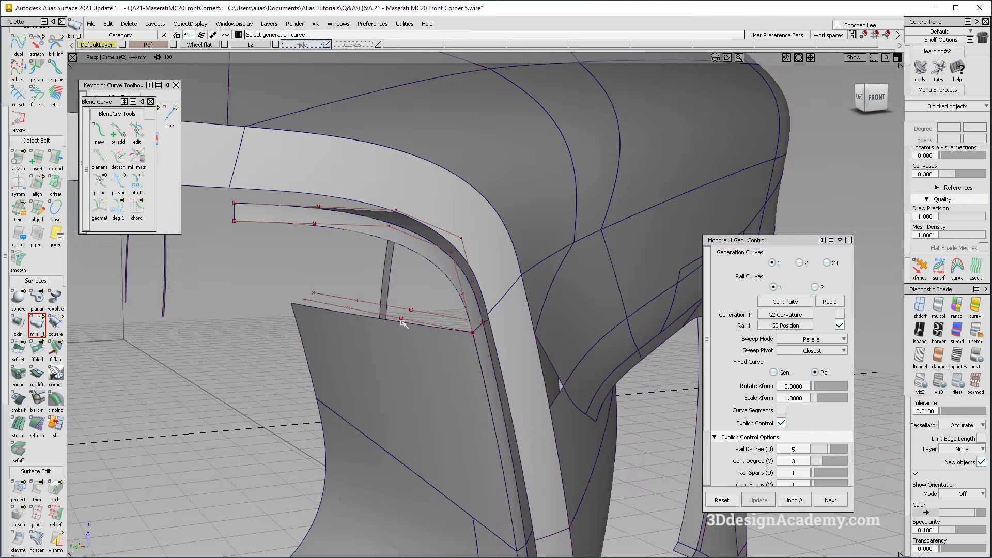
click(460, 298)
click(467, 313)
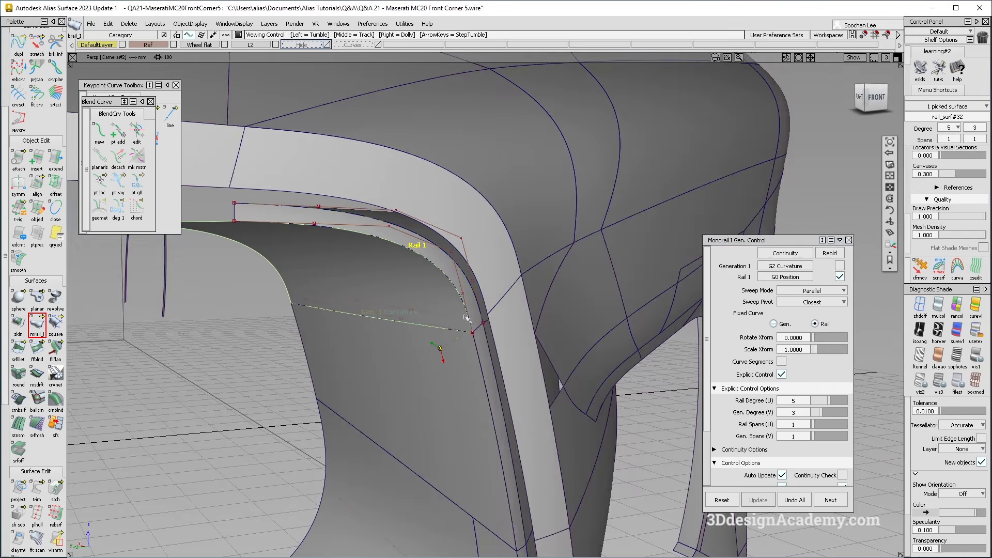
alt+shift+drag(438, 356, 377, 348)
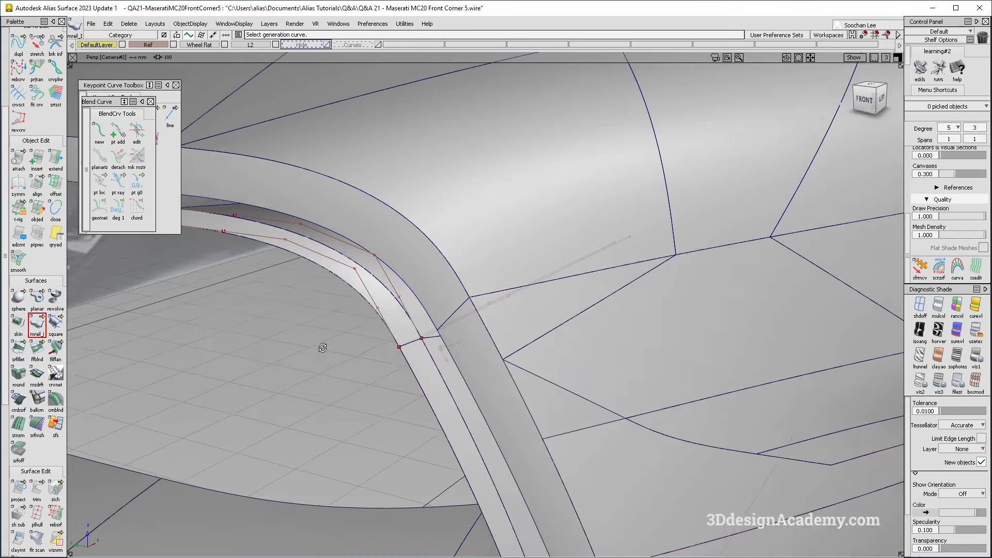
- Draw an edit-point line from the strip's corner edge to the far edge of the new rail surface, comparing with the Maserati photo
key(alt+Tab)
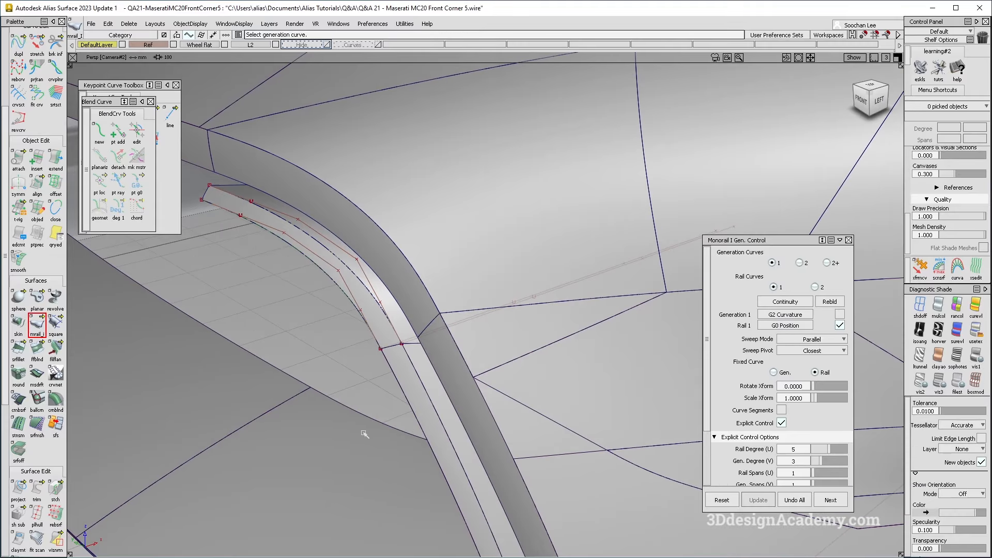
scroll(47, 85, up, 5)
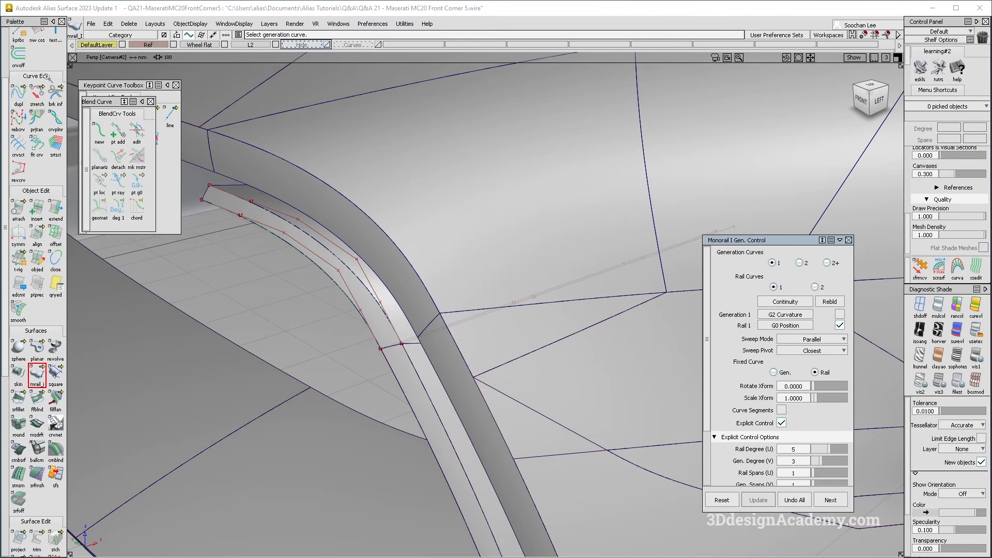
click(395, 329)
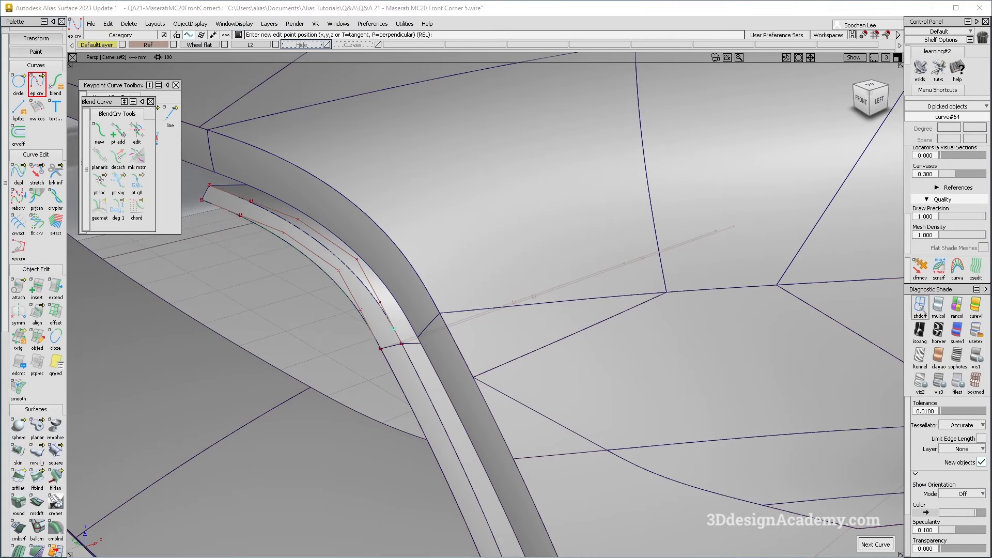
click(922, 308)
ctrl+alt+drag(396, 154, 420, 153)
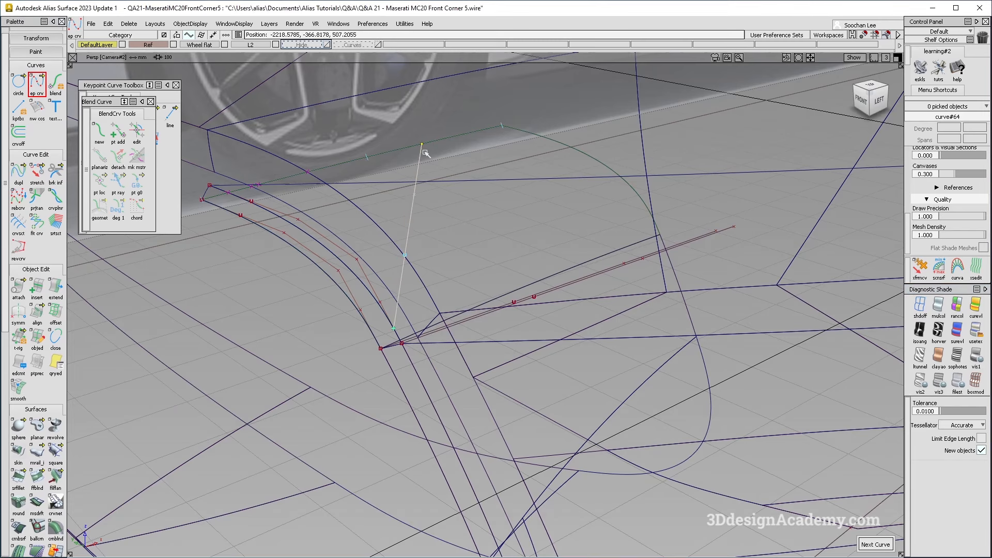
ctrl+shift+drag(419, 249, 401, 210)
click(413, 232)
key(alt+Tab)
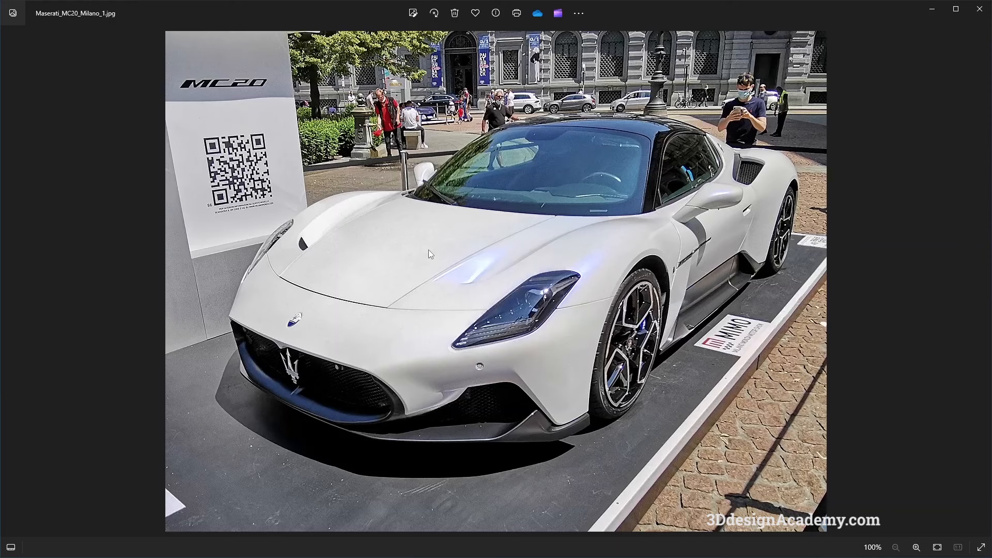
key(alt+Tab)
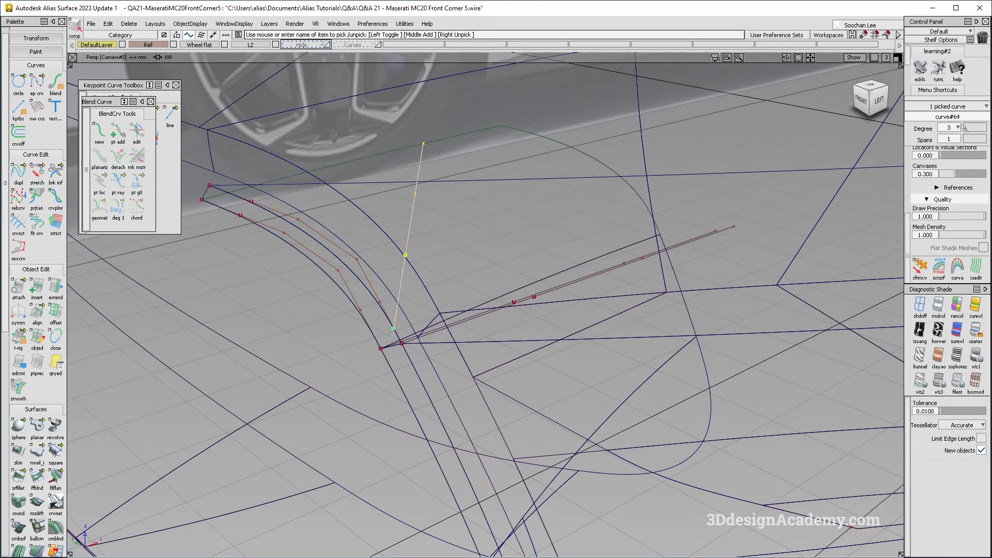
- Set the new line's degree to 2
ctrl+shift+drag(378, 223, 439, 225)
ctrl+shift+drag(407, 325, 406, 251)
scroll(37, 465, down, 3)
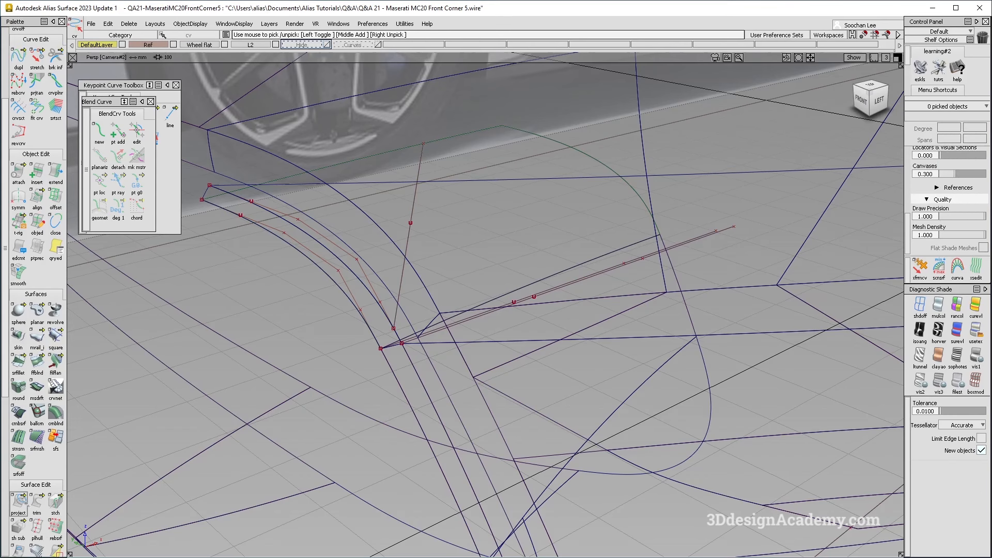
- Project the degree 2 line onto the new rail surface as a curve on surface, using the View vector
click(19, 501)
click(456, 135)
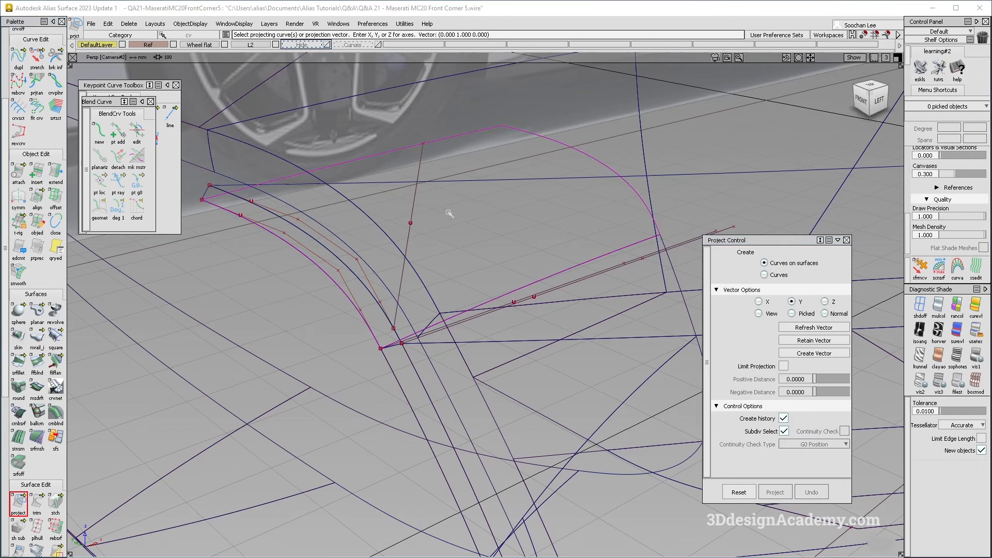
click(768, 313)
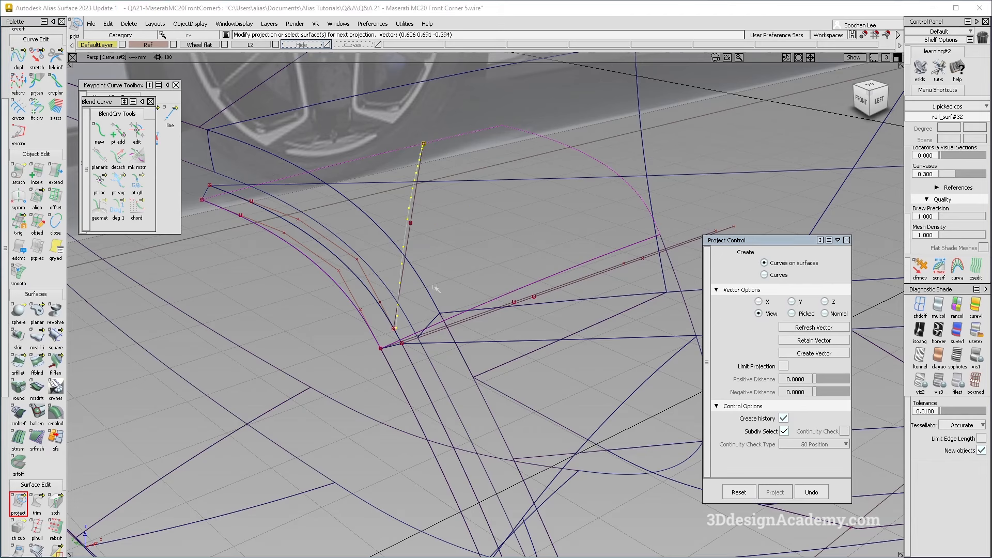
alt+shift+click(394, 328)
alt+shift+right_drag(401, 330, 465, 307)
alt+shift+drag(466, 307, 423, 342)
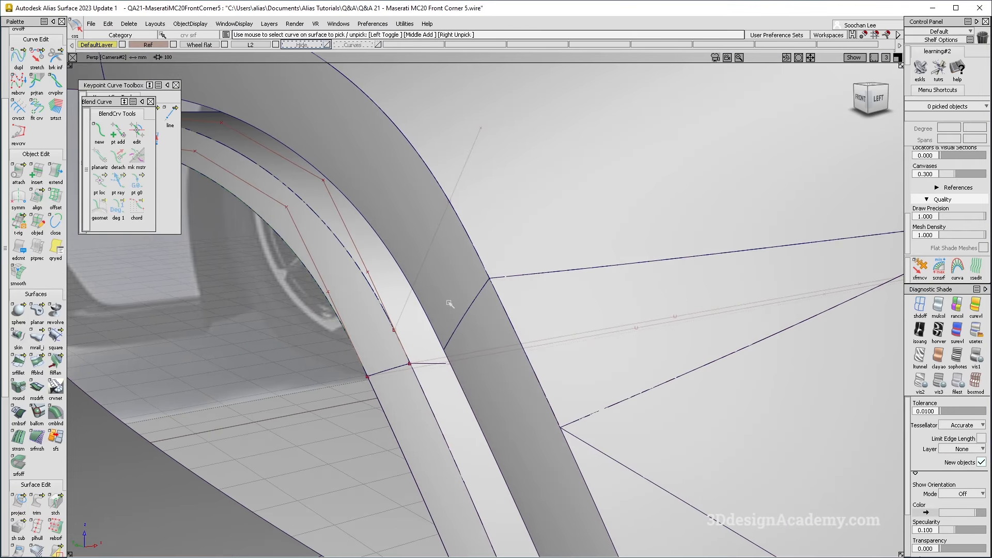
- Project the same line onto the adjoining corner rail surface with the View vector
click(19, 503)
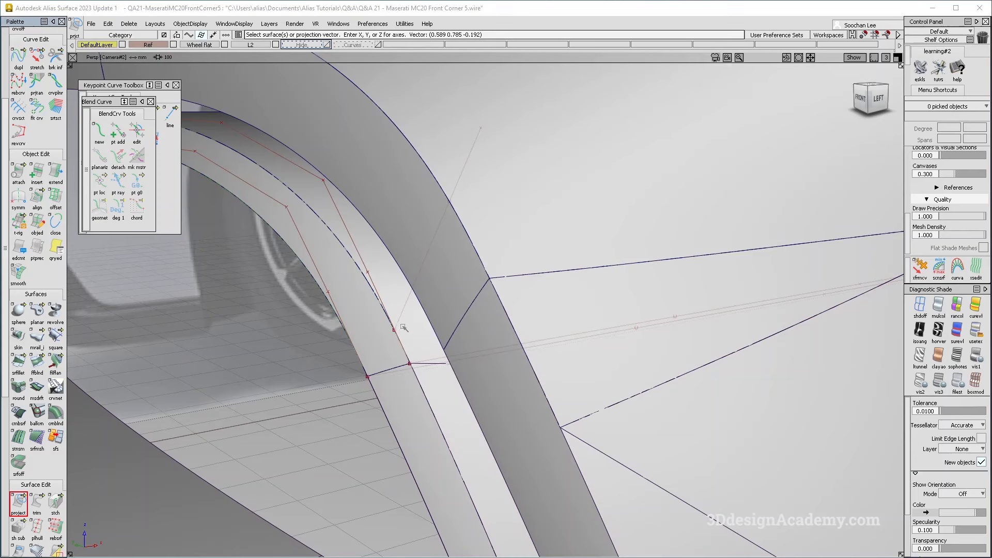
click(404, 328)
click(405, 302)
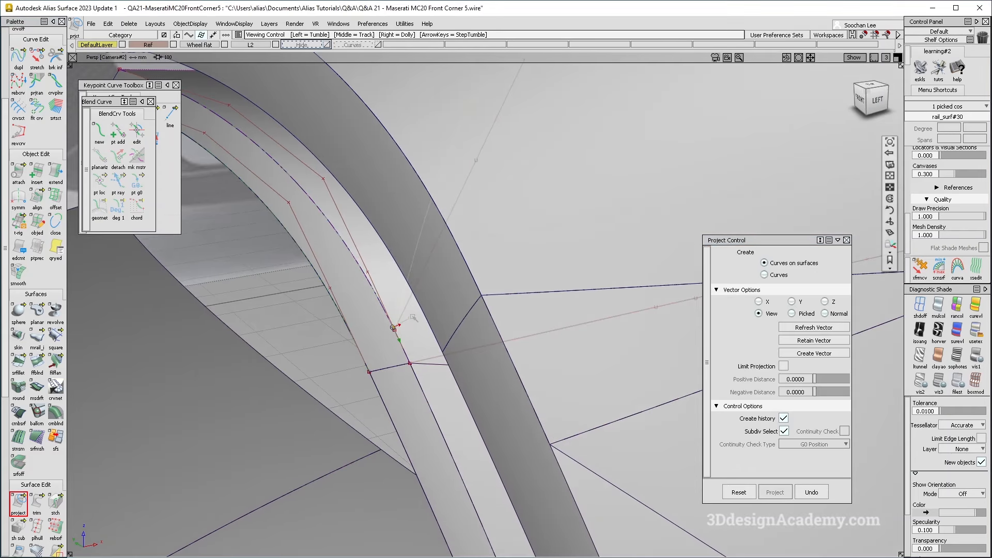
click(396, 323)
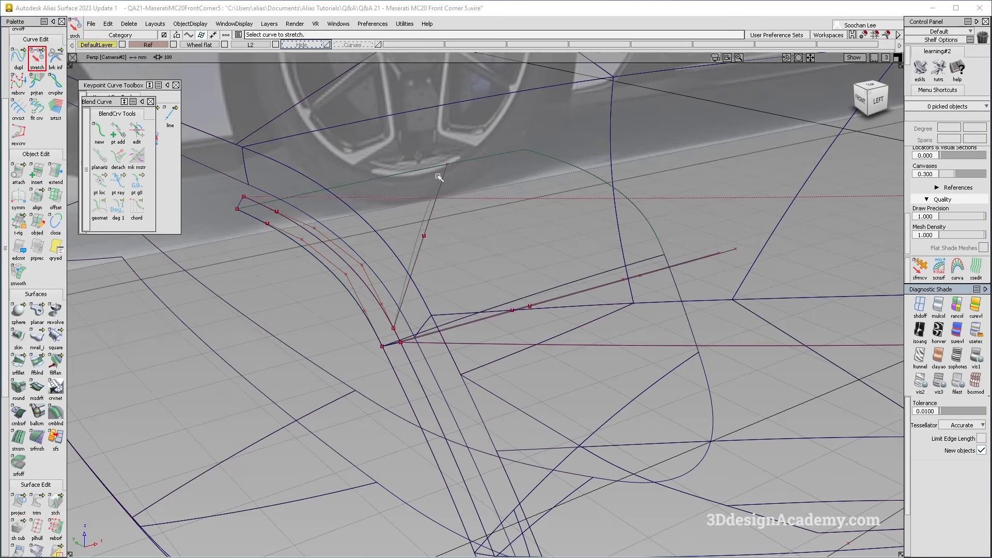
- Stretch the projection line's far end along the rail surface's far edge towards the strip, checking the direction against the Maserati photo
click(443, 177)
drag(432, 174, 422, 170)
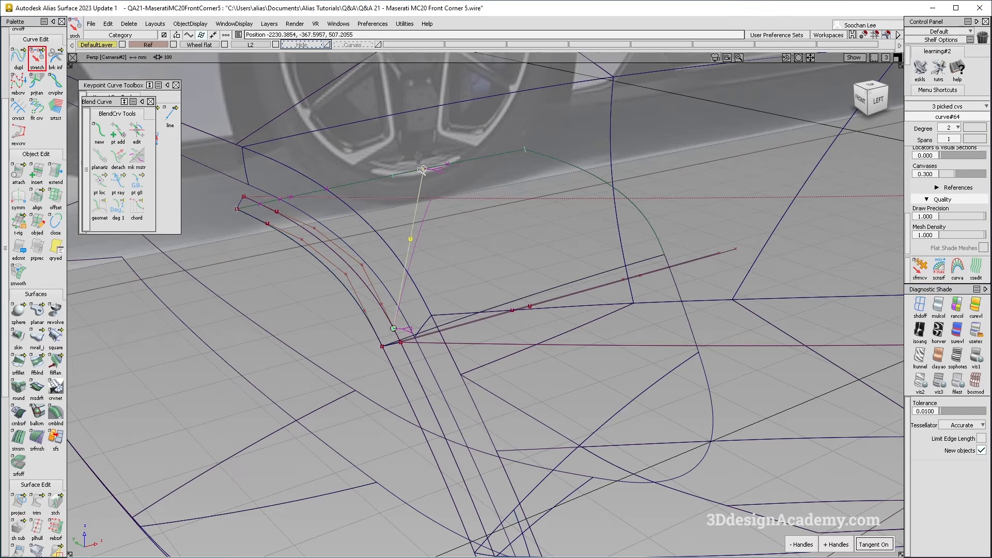
alt+shift+drag(393, 327, 402, 256)
key(alt+Tab)
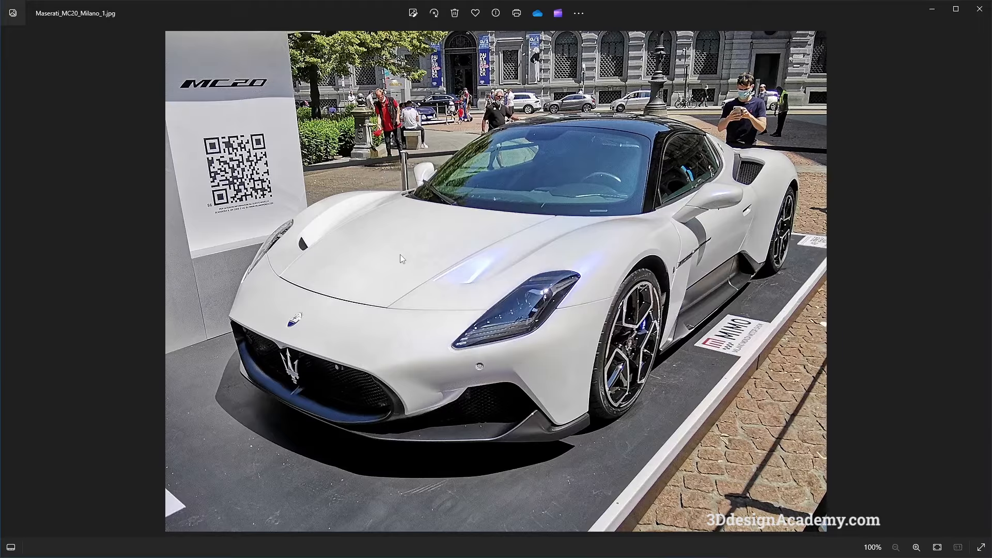
key(alt+Tab)
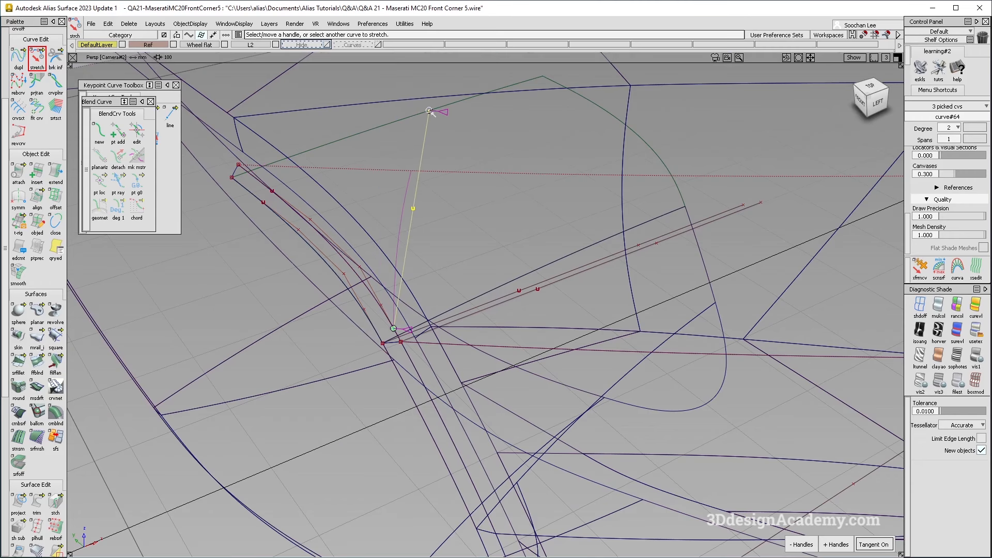
click(397, 259)
mouse_move(397, 258)
alt+shift+mouse_down()
mouse_move(406, 246)
mouse_move(415, 261)
alt+shift+mouse_up()
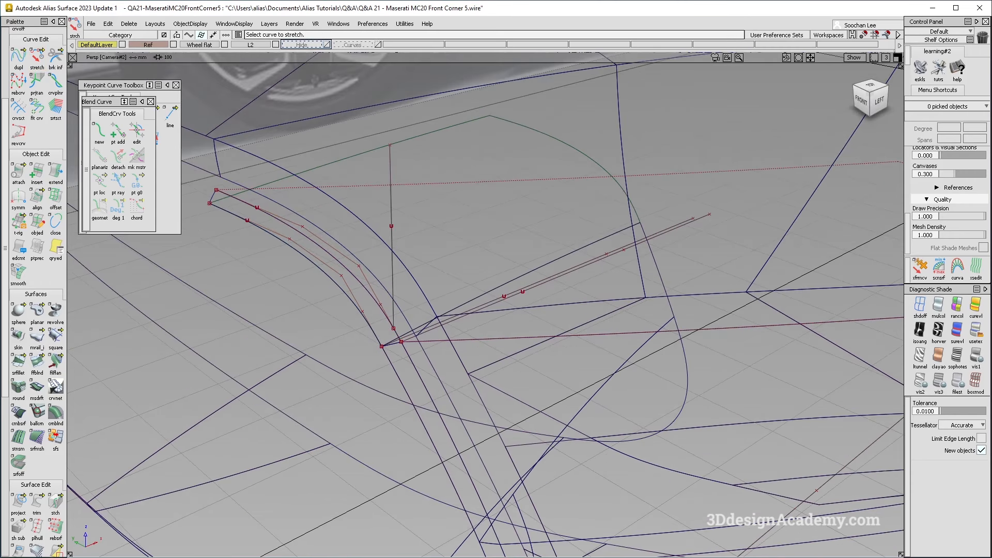
- Trim the corner rail surface at its projected curve
click(38, 514)
click(393, 324)
click(395, 327)
key(space)
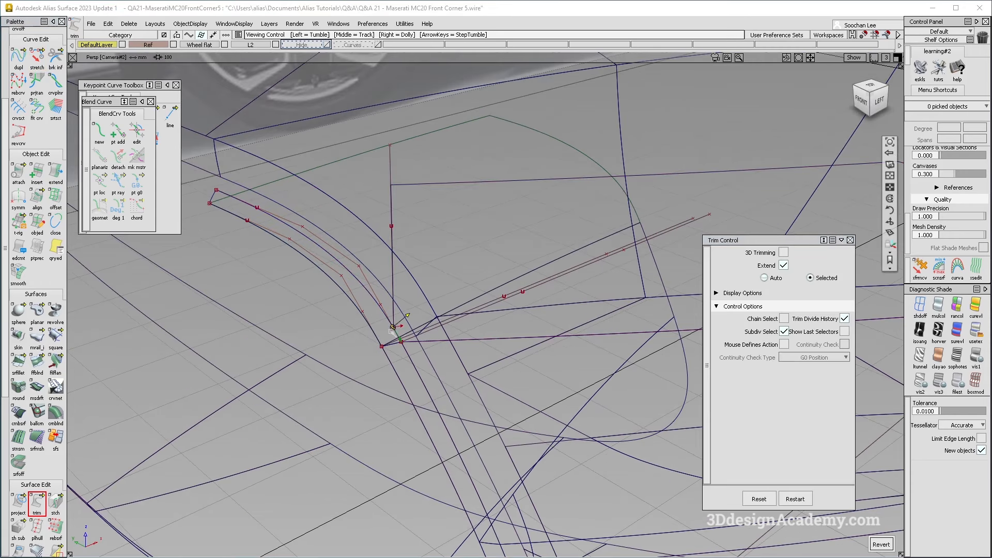
- Draw a short edit-point line across the strip from the projection line's lower end to the strip's inner corner
alt+shift+right_drag(394, 329, 352, 440)
ctrl+shift+drag(313, 319, 313, 357)
scroll(42, 91, up, 5)
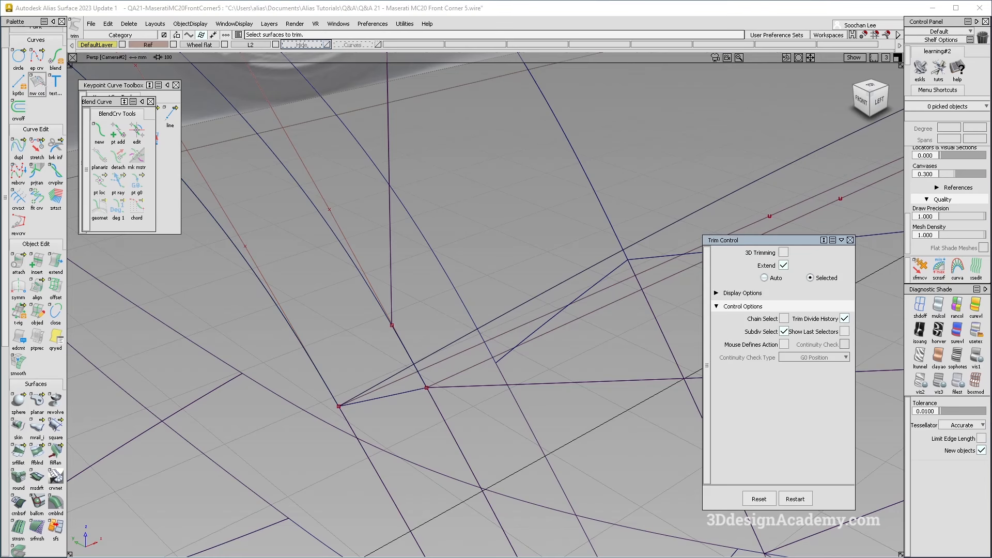
ctrl+click(384, 336)
ctrl+shift+drag(304, 445, 362, 313)
click(375, 350)
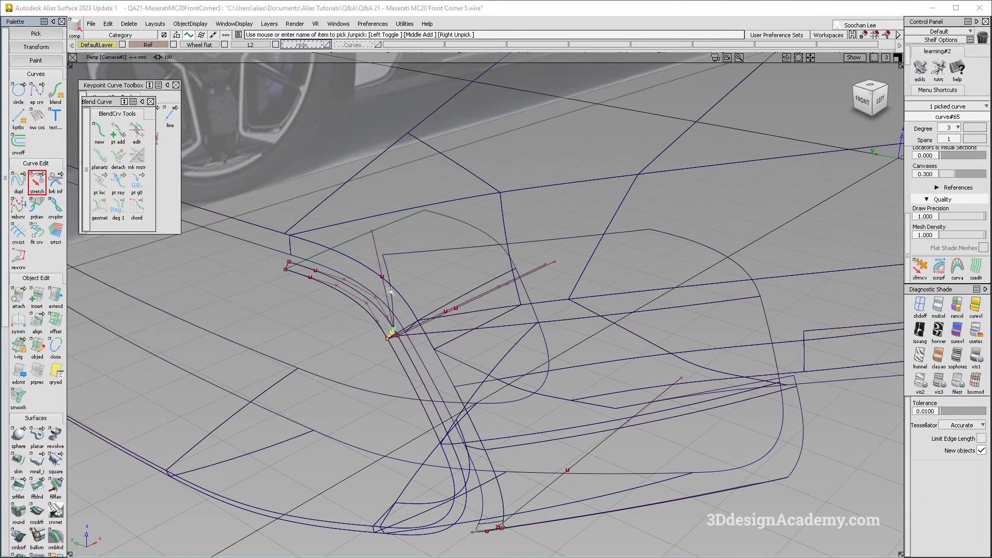
- Move the degree 2 projection line further up along the strip's corner edge
scroll(387, 288, up, 5)
ctrl+shift+drag(406, 419, 397, 339)
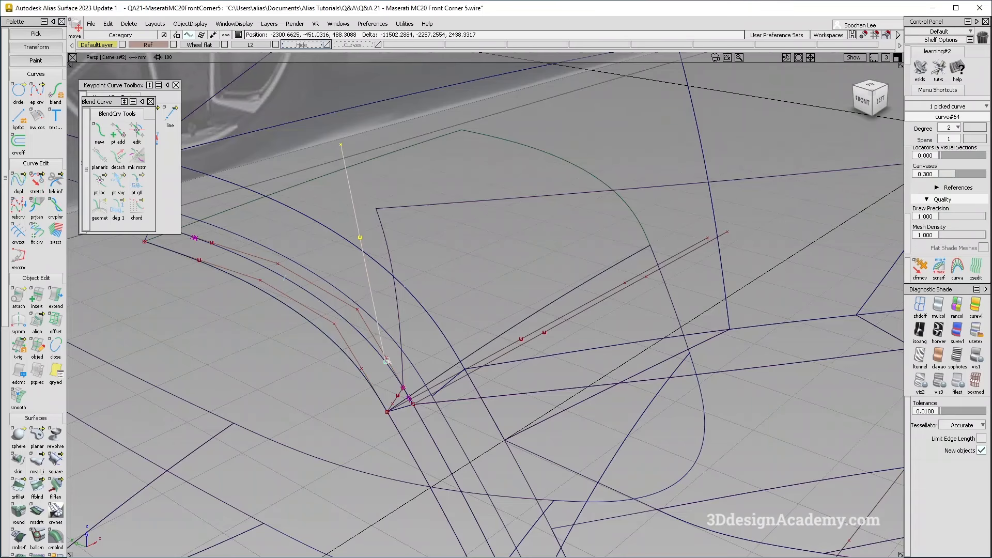